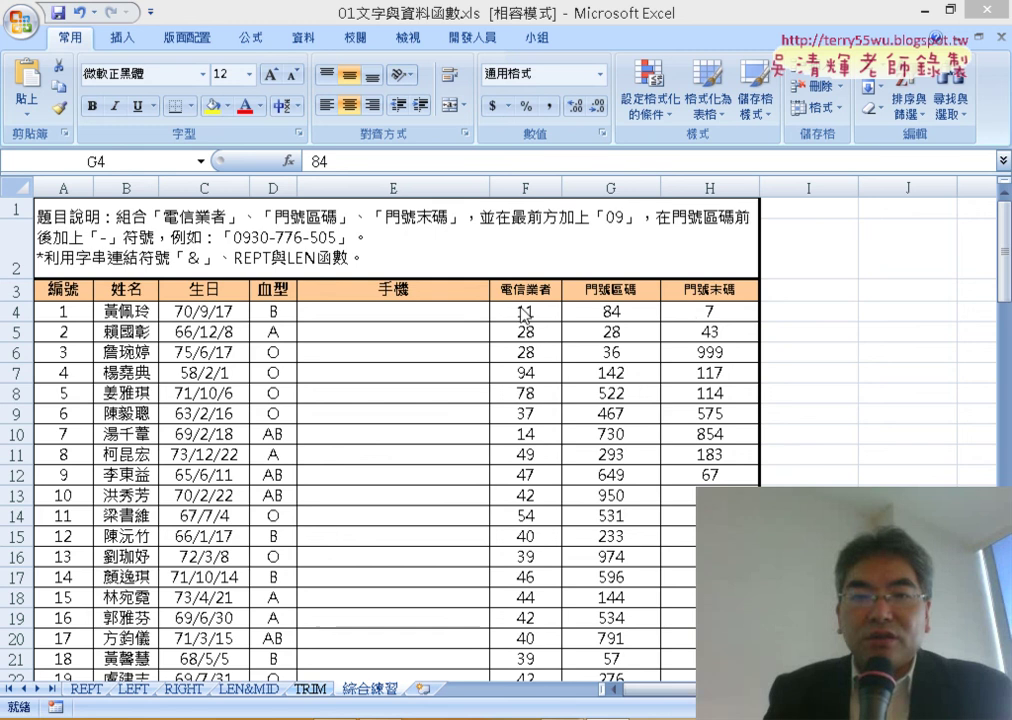
Step: Review the first row's carrier, area and tail numbers, including G4 and H4
mouse_move(525, 311)
left_mouse_down()
mouse_move(703, 325)
mouse_move(707, 314)
left_mouse_up()
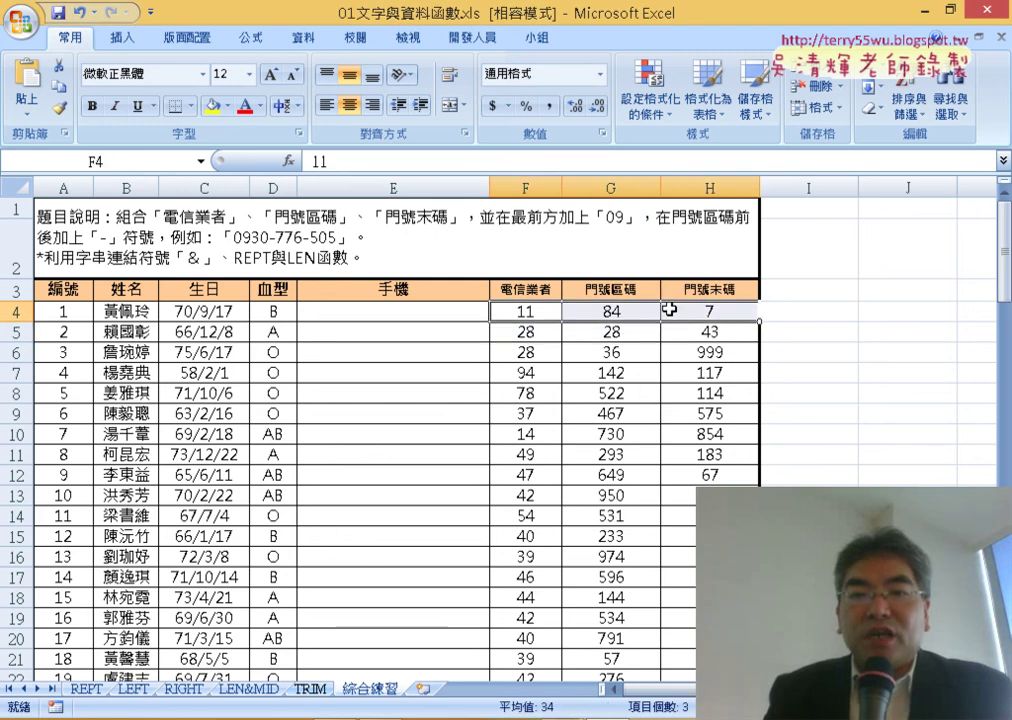
left_click(590, 311)
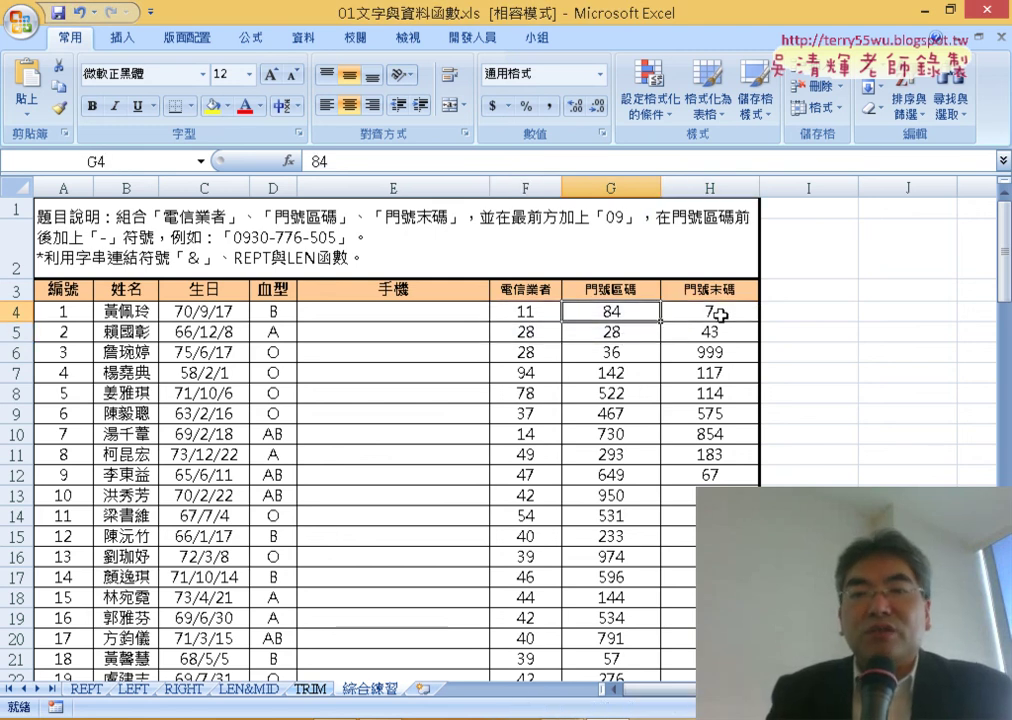
left_click(720, 314)
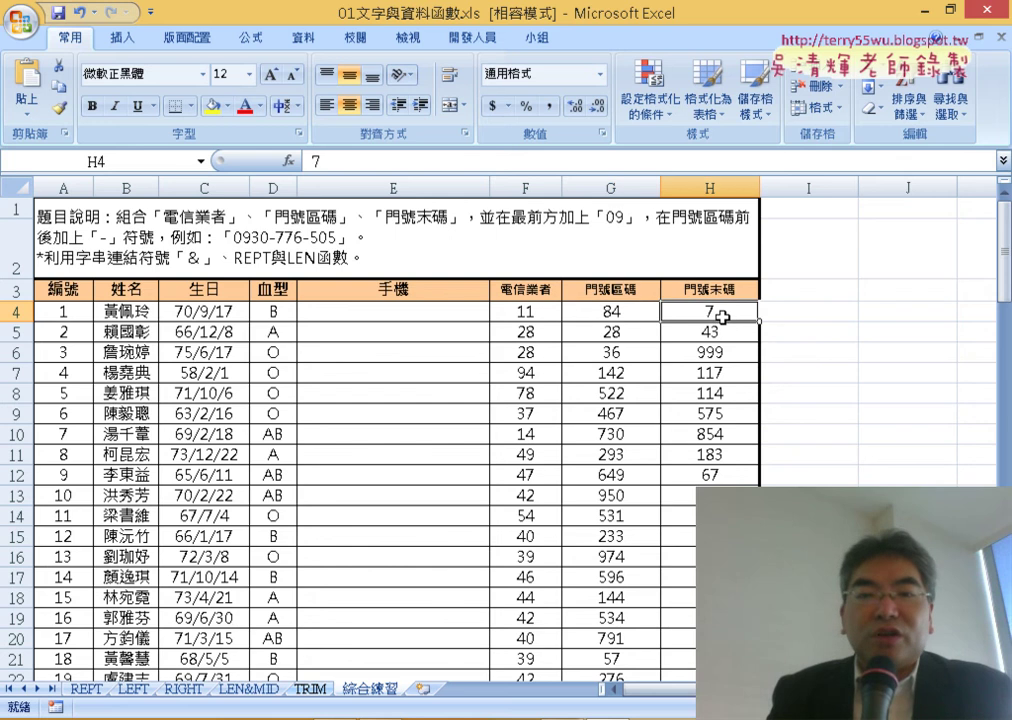
Step: On the REPT sheet, check B3's sales figure and C1's ★, then start a formula in C3
left_click(86, 690)
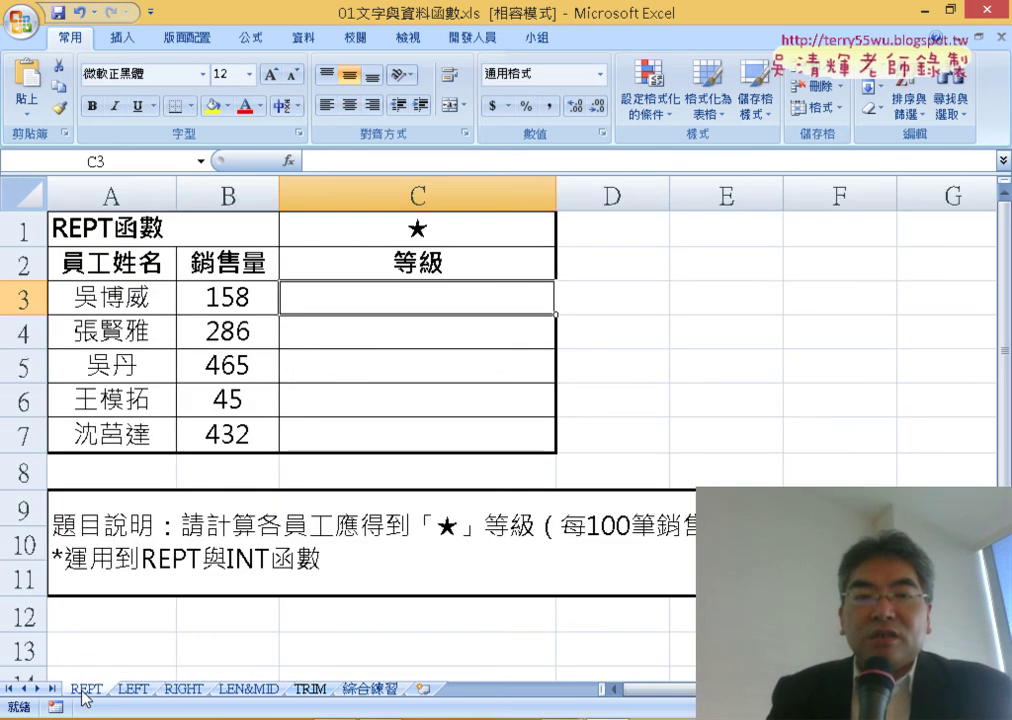
left_click(211, 290)
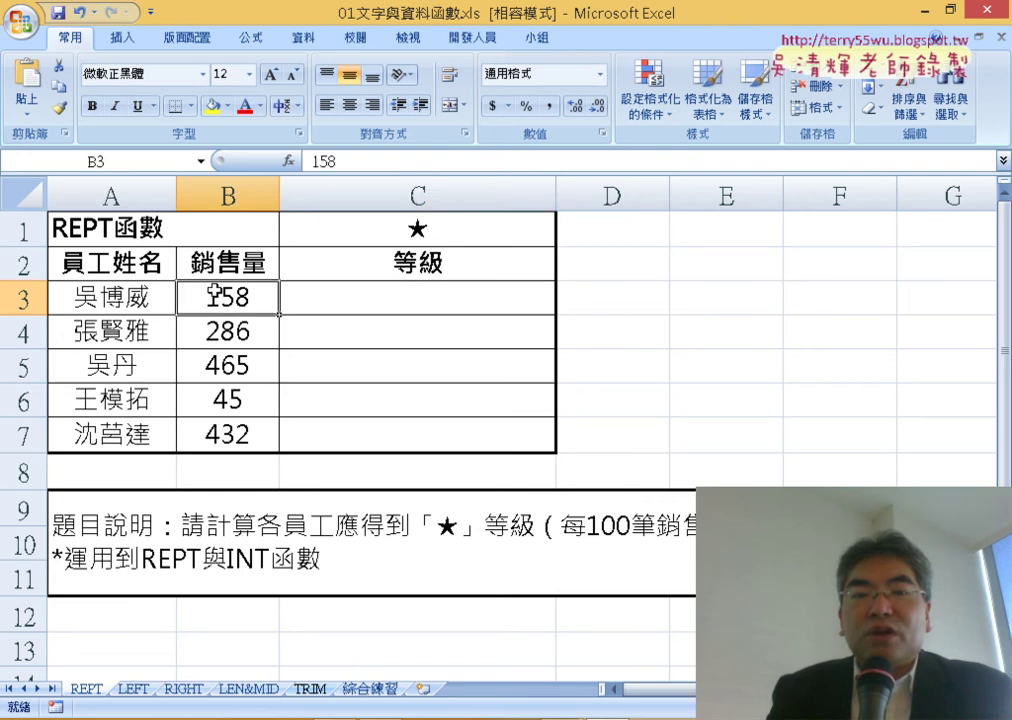
left_click(417, 230)
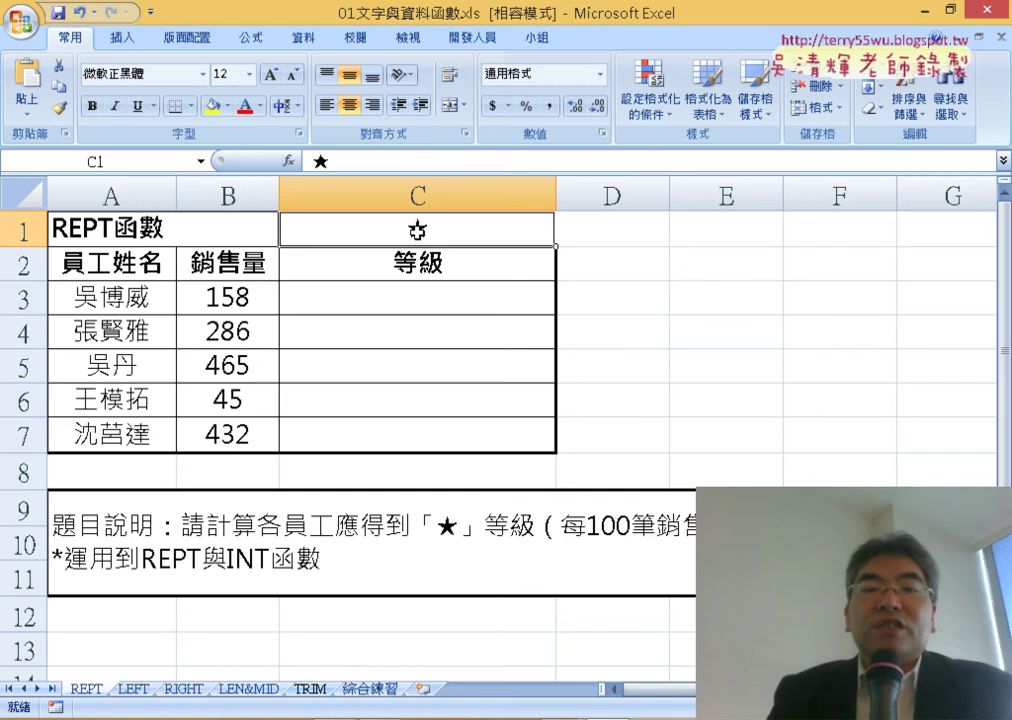
left_click(420, 300)
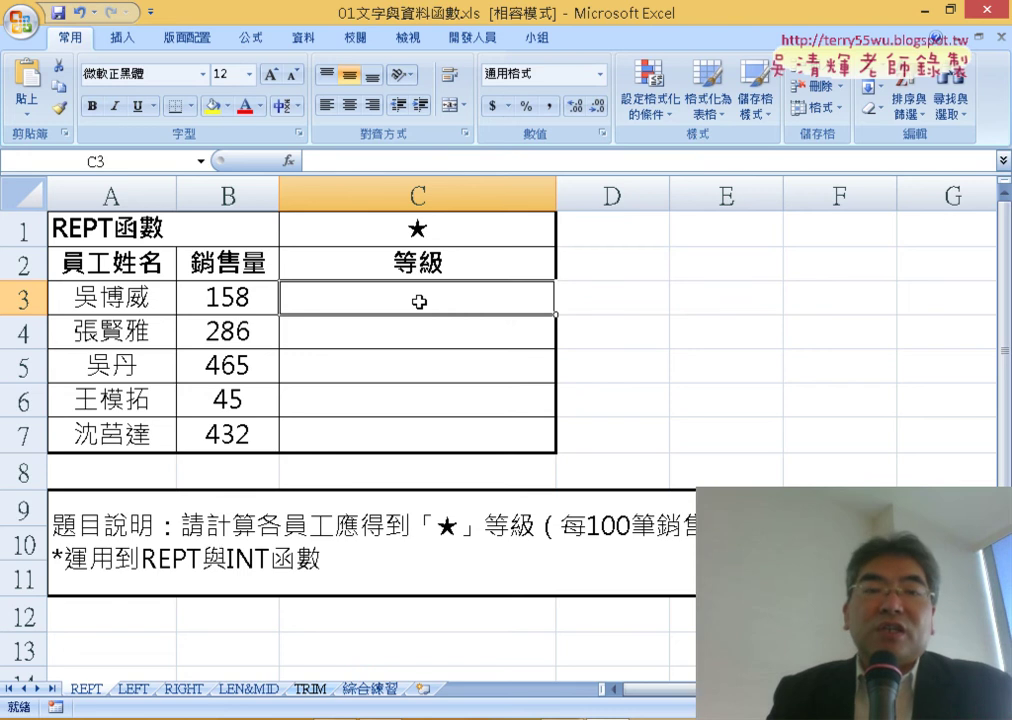
left_click(289, 161)
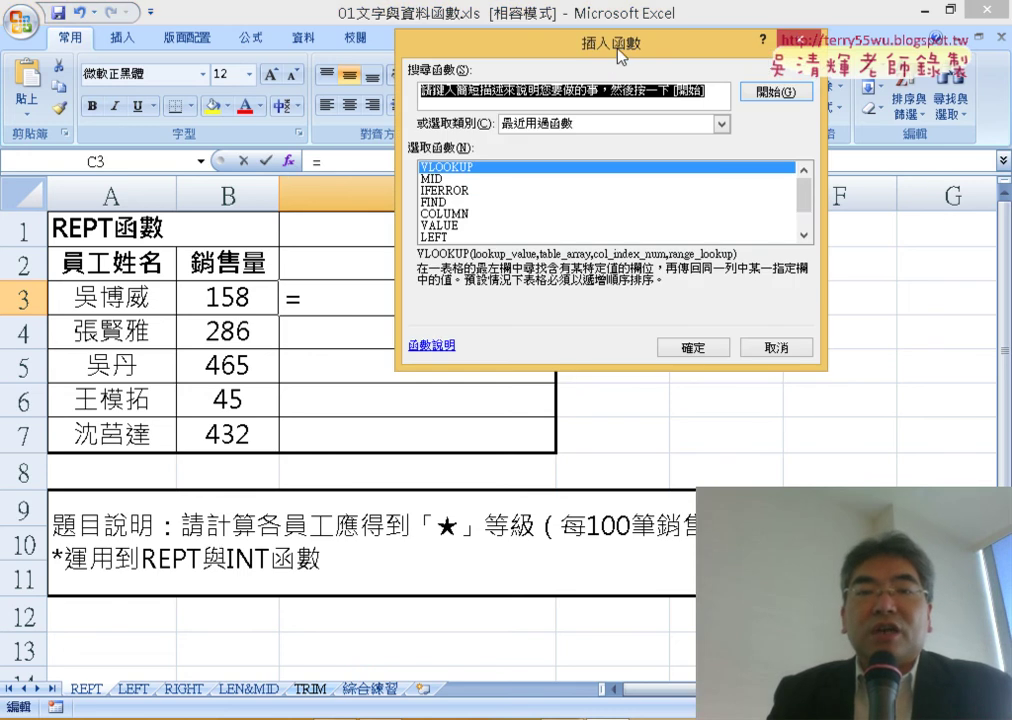
Step: Move the Insert Function dialog aside and show its category list, marking it with a red annotation
left_click_drag(614, 56, 656, 39)
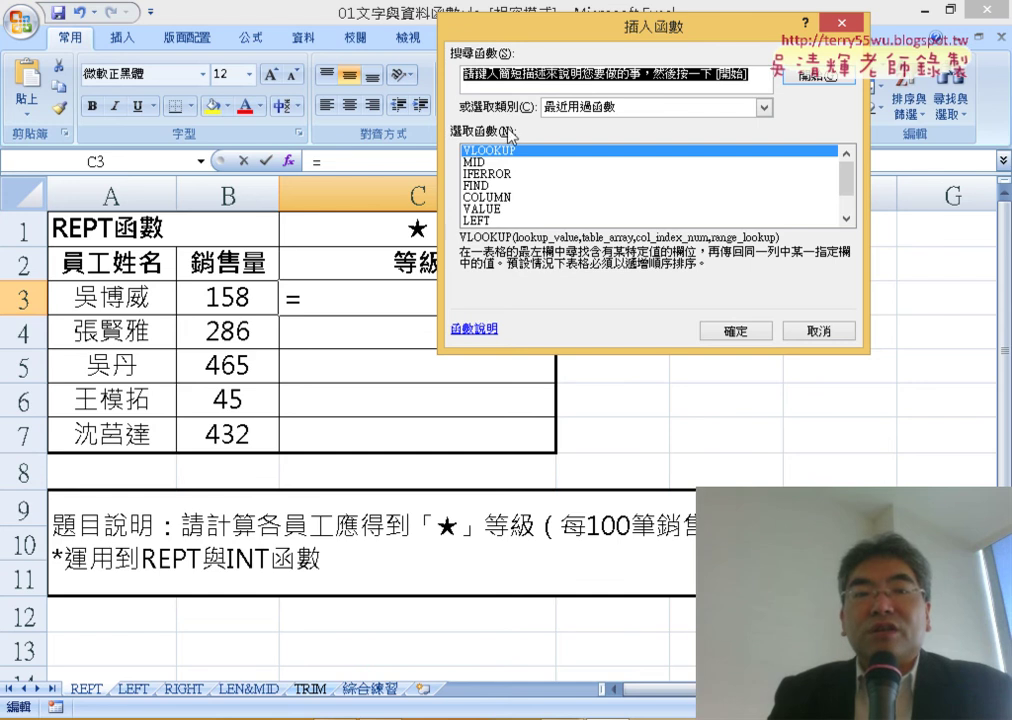
left_click(607, 108)
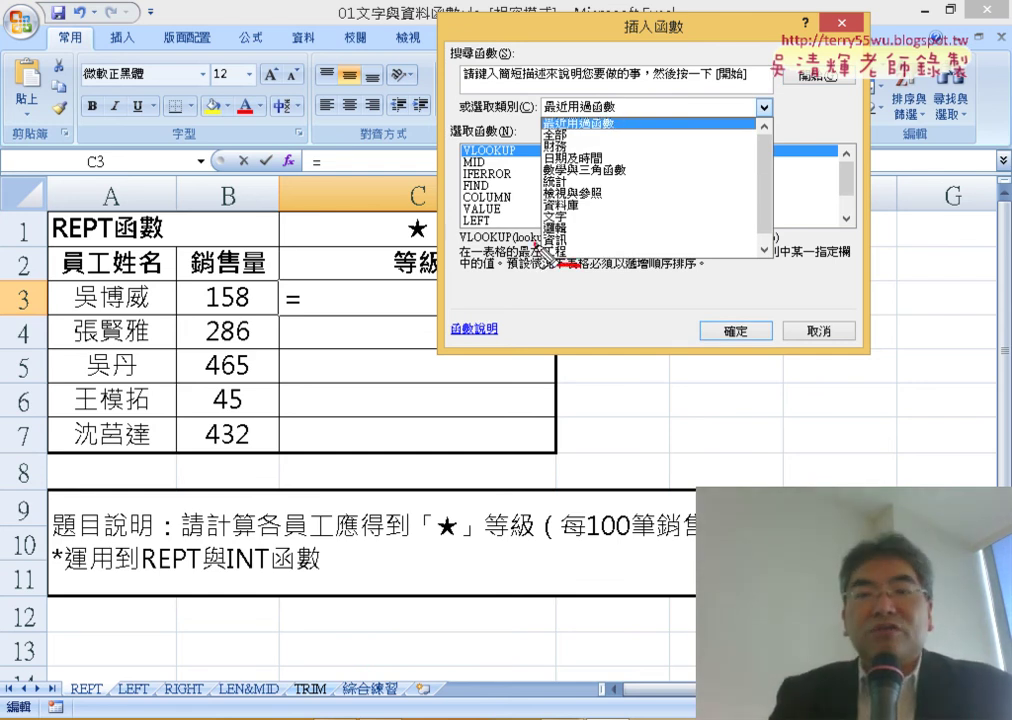
left_click_drag(550, 258, 547, 148)
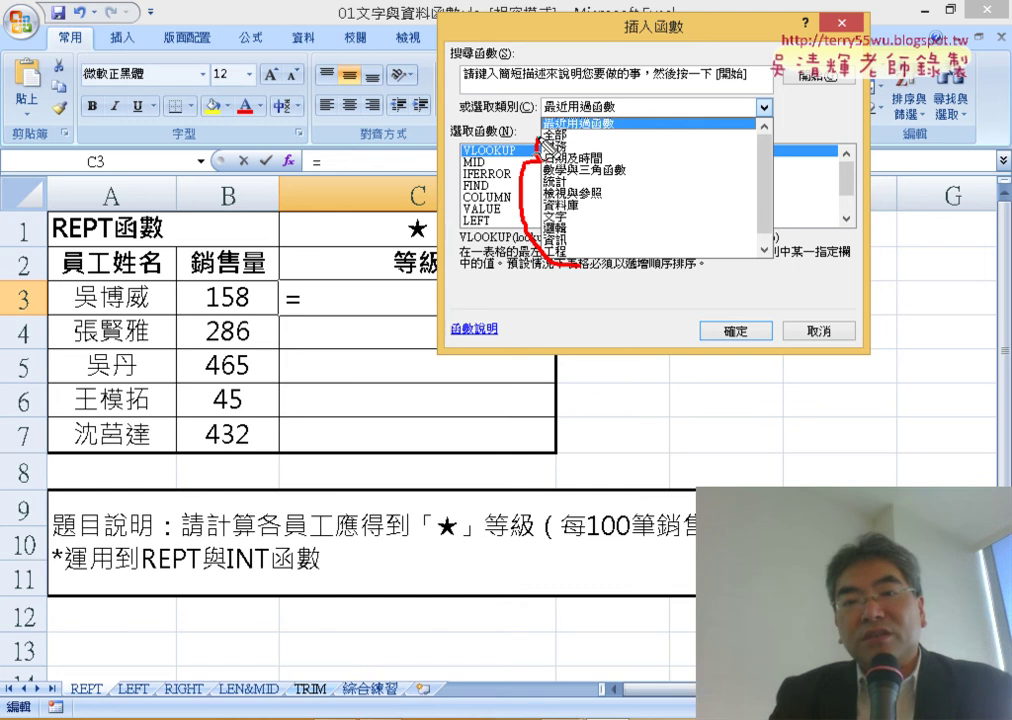
left_click_drag(547, 148, 583, 257)
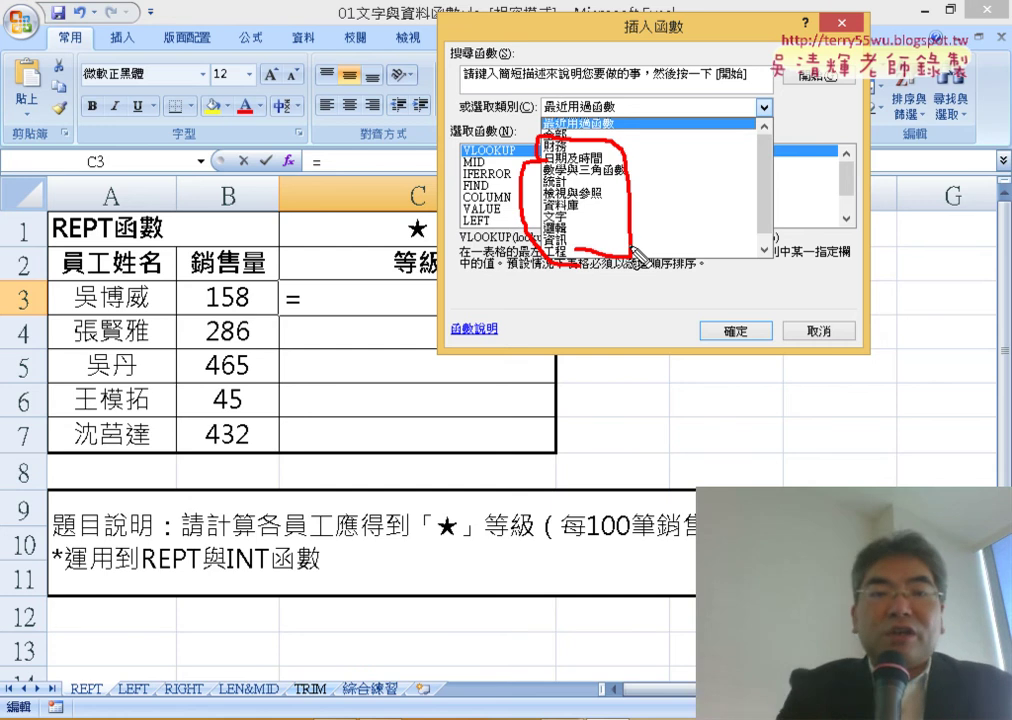
key("Escape")
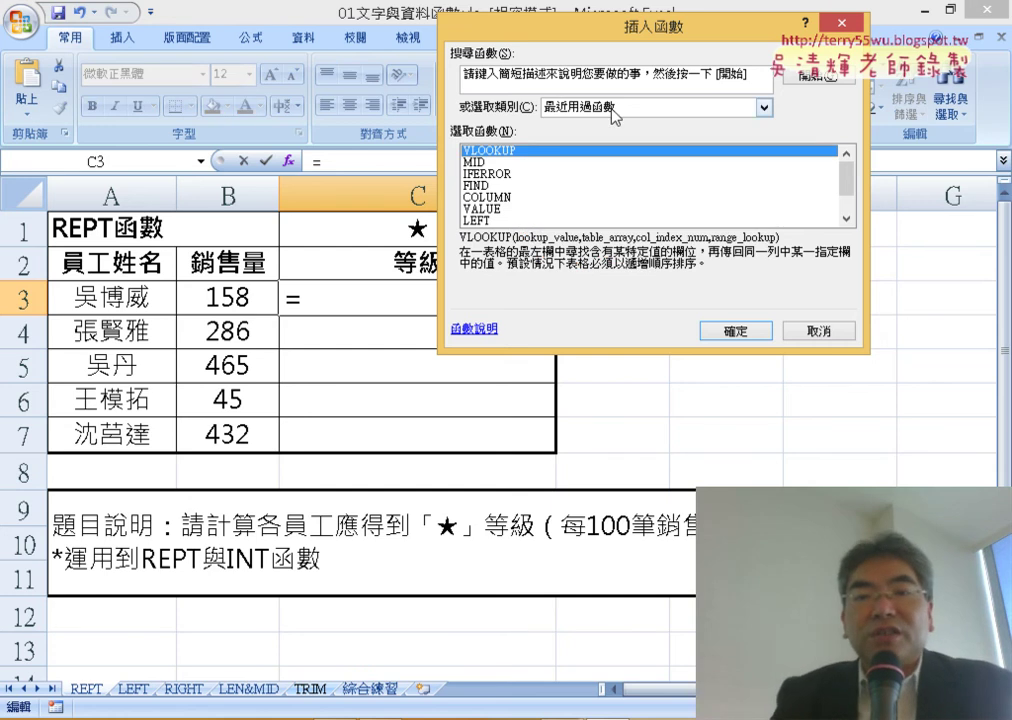
Step: Filter Insert Function to the 文字 category and scroll through its text functions
left_click(613, 116)
left_click(623, 220)
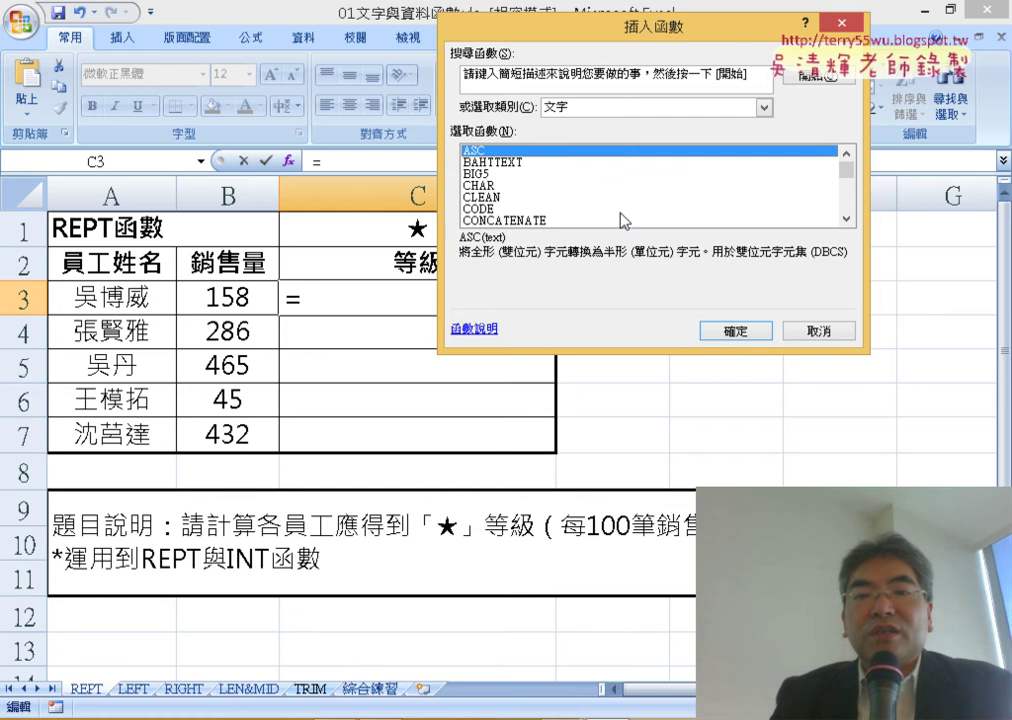
left_click(846, 218)
left_click(846, 218)
left_click(846, 218)
left_click(848, 219)
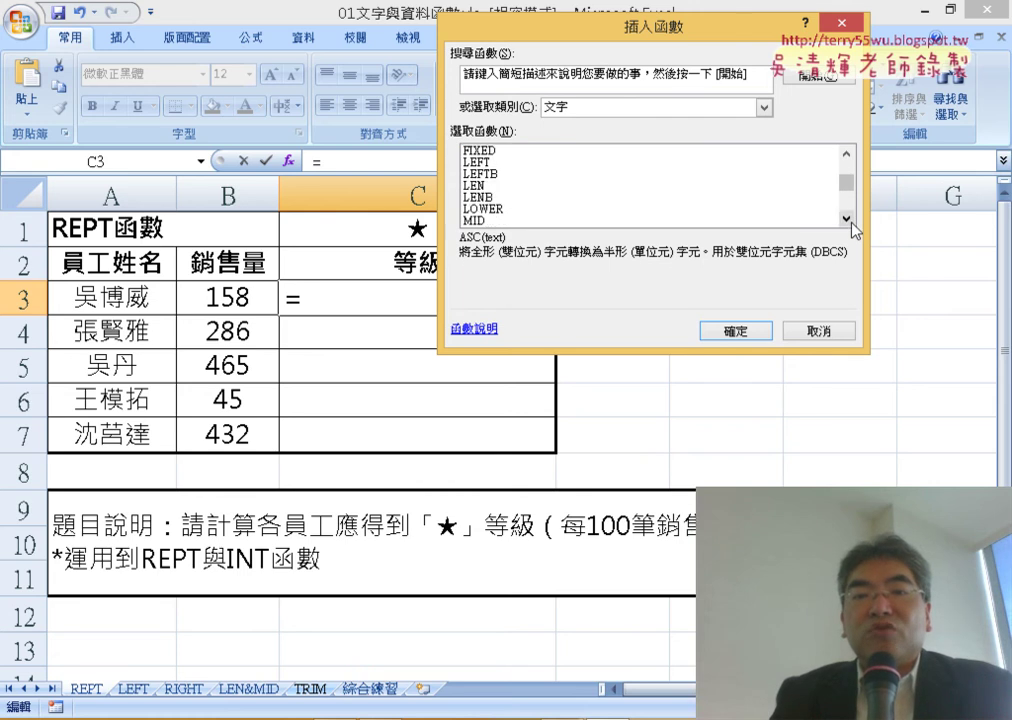
left_click(848, 219)
left_click(848, 219)
left_click(848, 219)
left_click(846, 218)
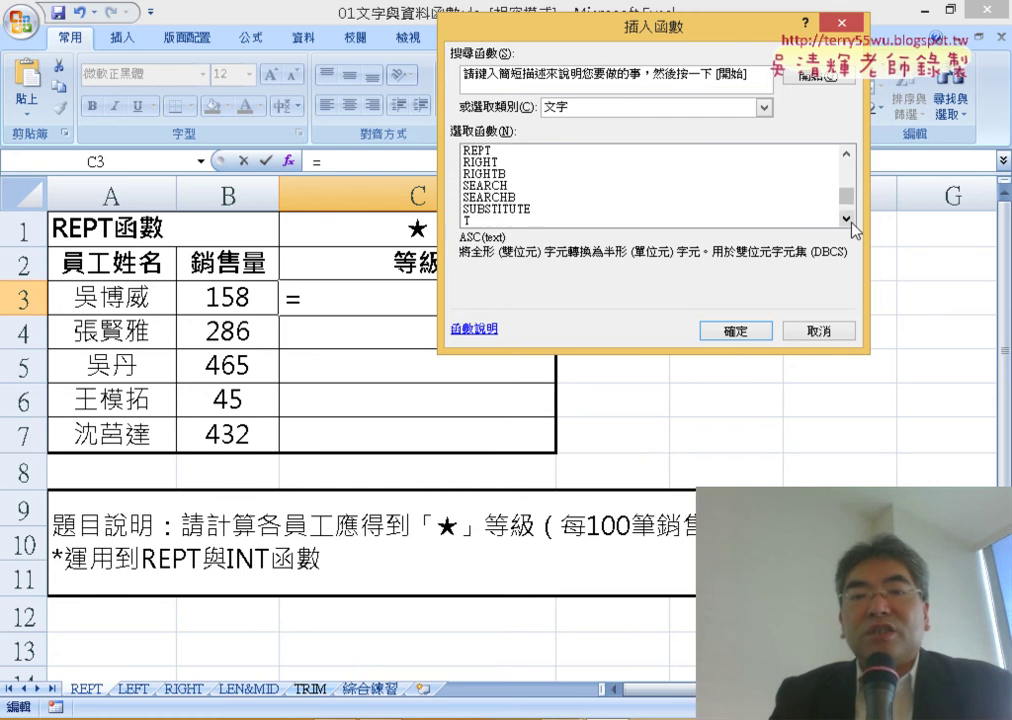
left_click(846, 218)
left_click(846, 218)
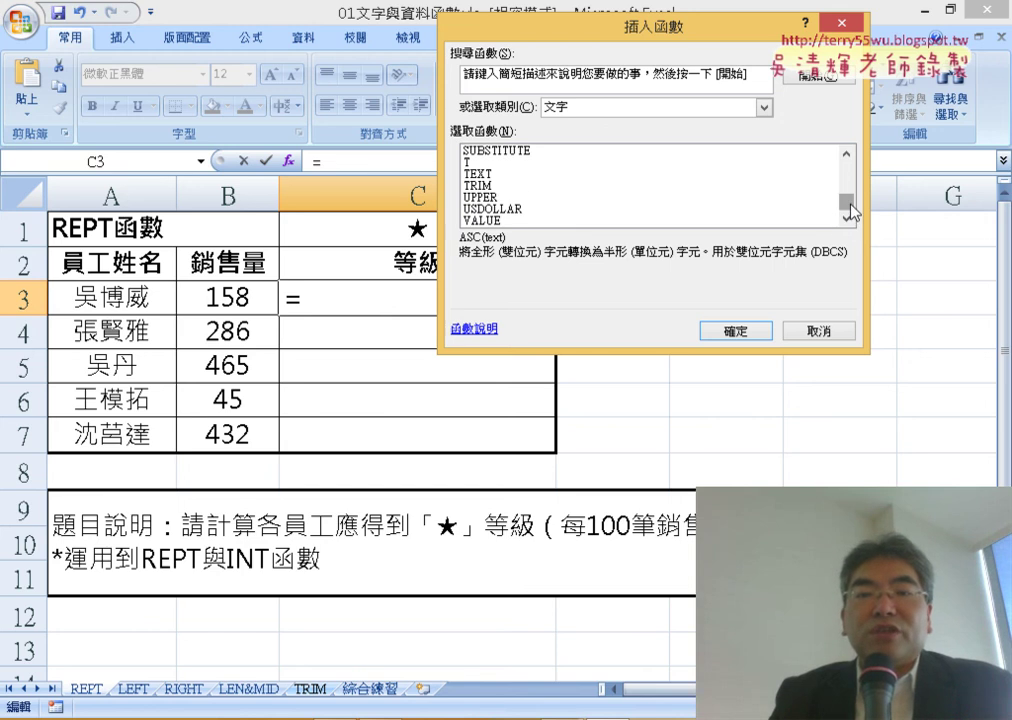
left_click_drag(846, 201, 857, 167)
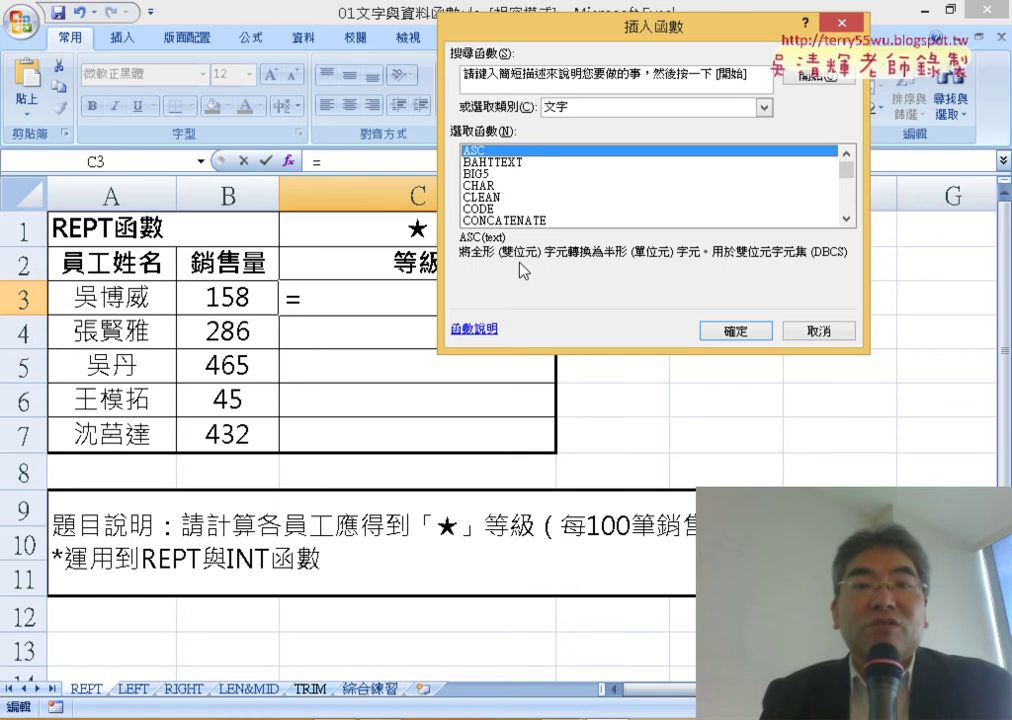
left_click(492, 176)
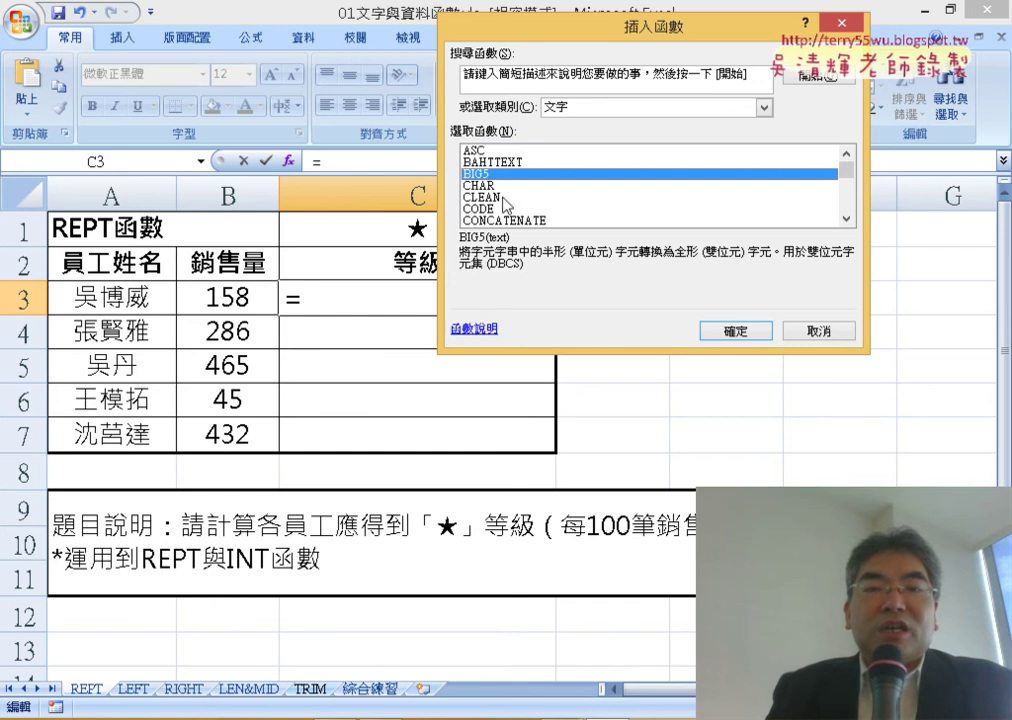
left_click(513, 195)
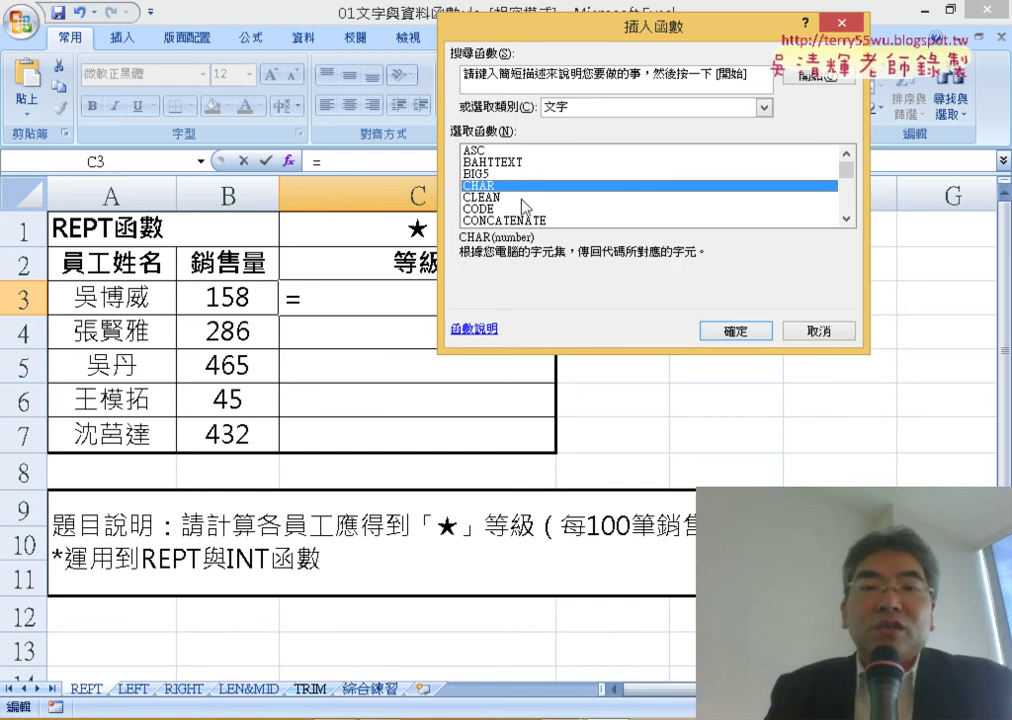
left_click(522, 199)
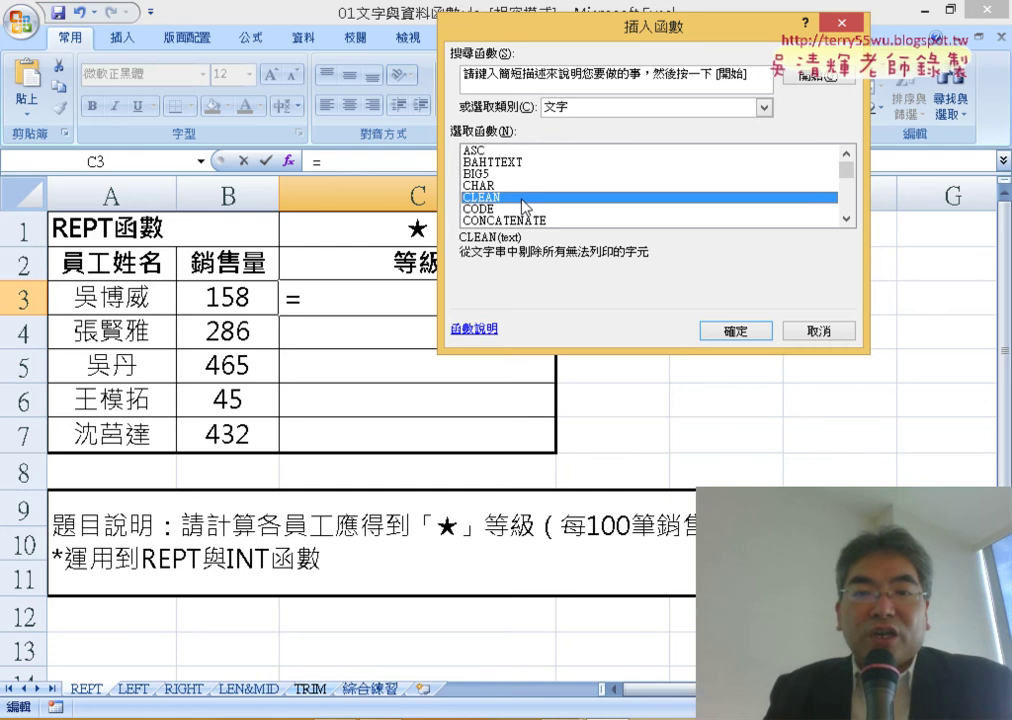
left_click(527, 210)
scroll(524, 190, "down", 1)
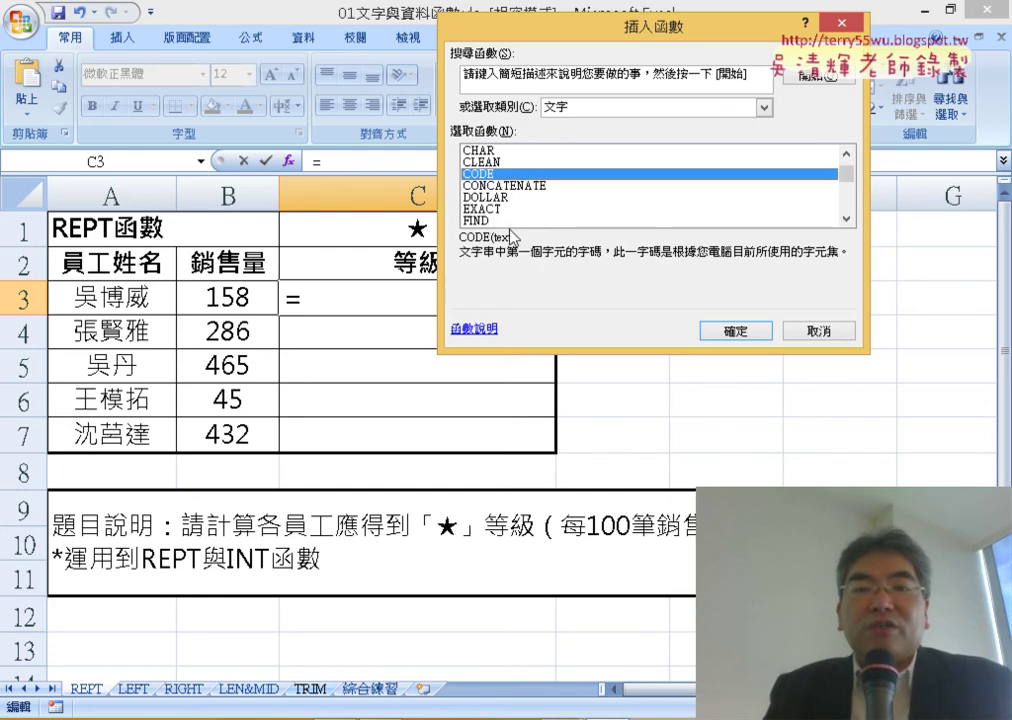
left_click(512, 221)
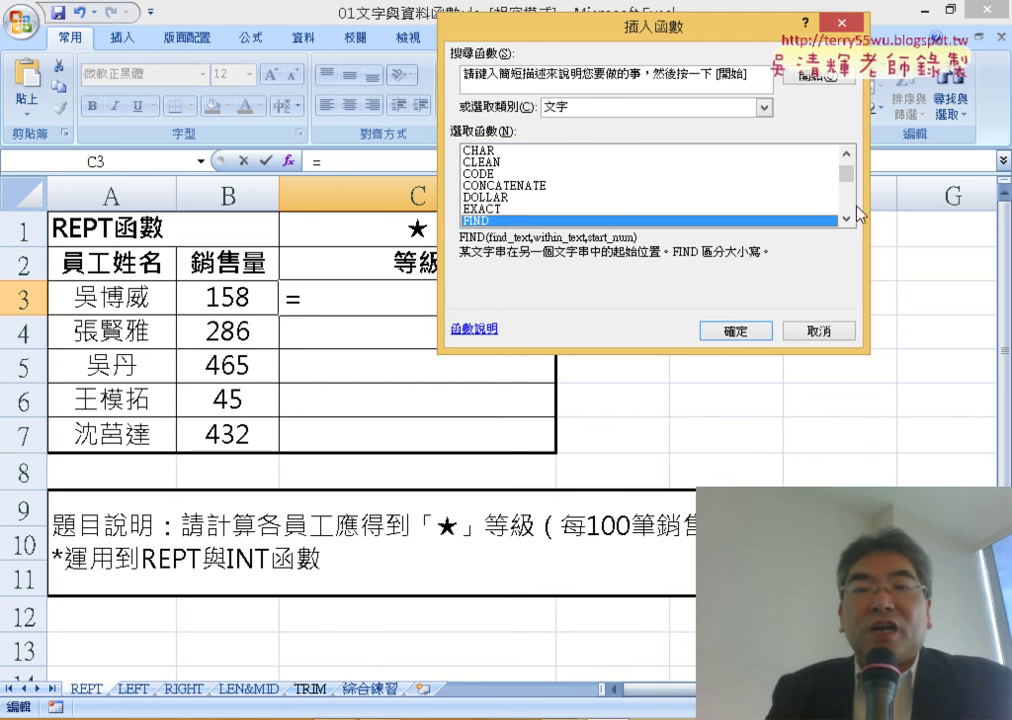
scroll(848, 207, "down", 2)
scroll(850, 216, "down", 1)
scroll(850, 216, "down", 1)
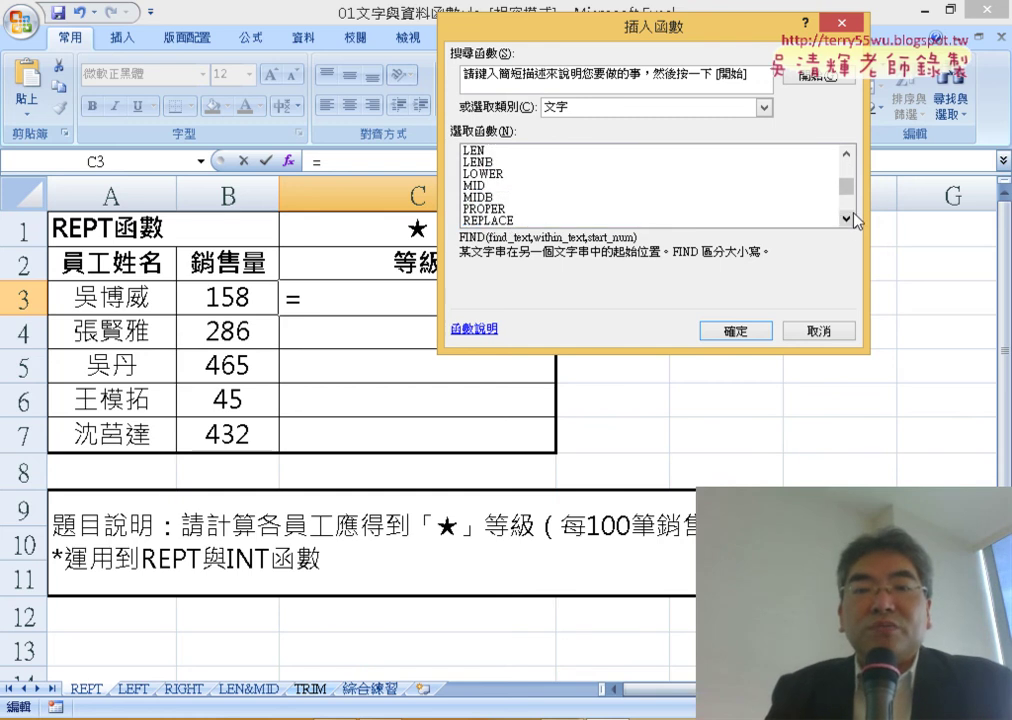
scroll(850, 216, "down", 1)
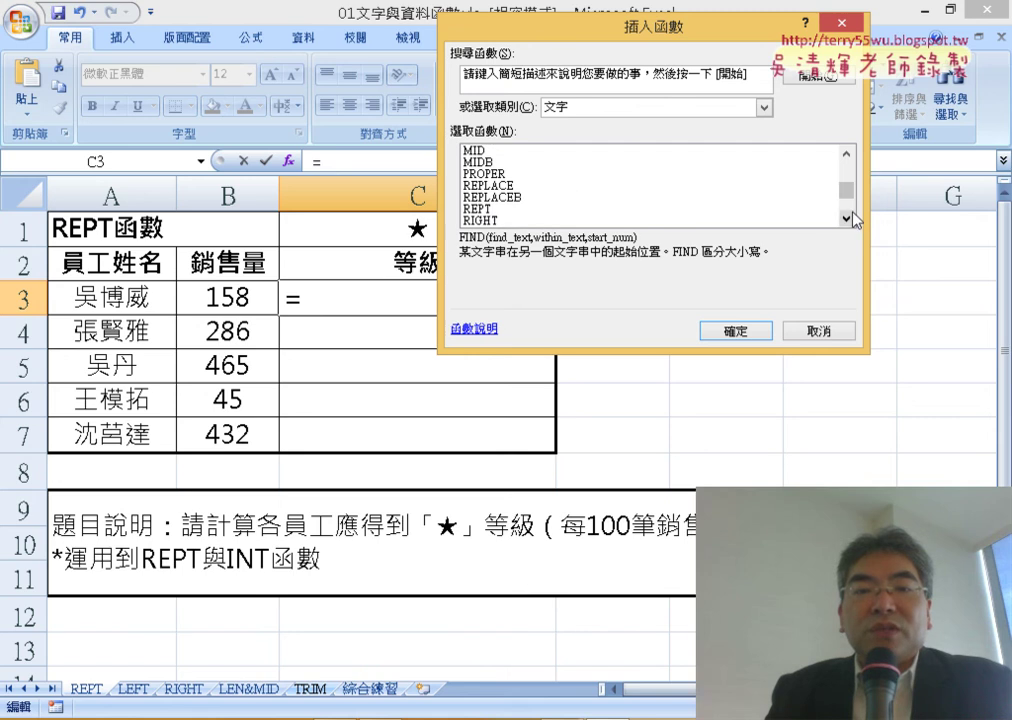
Step: Select REPT in the text function list to see its REPT(text,number_times) syntax
left_click(489, 210)
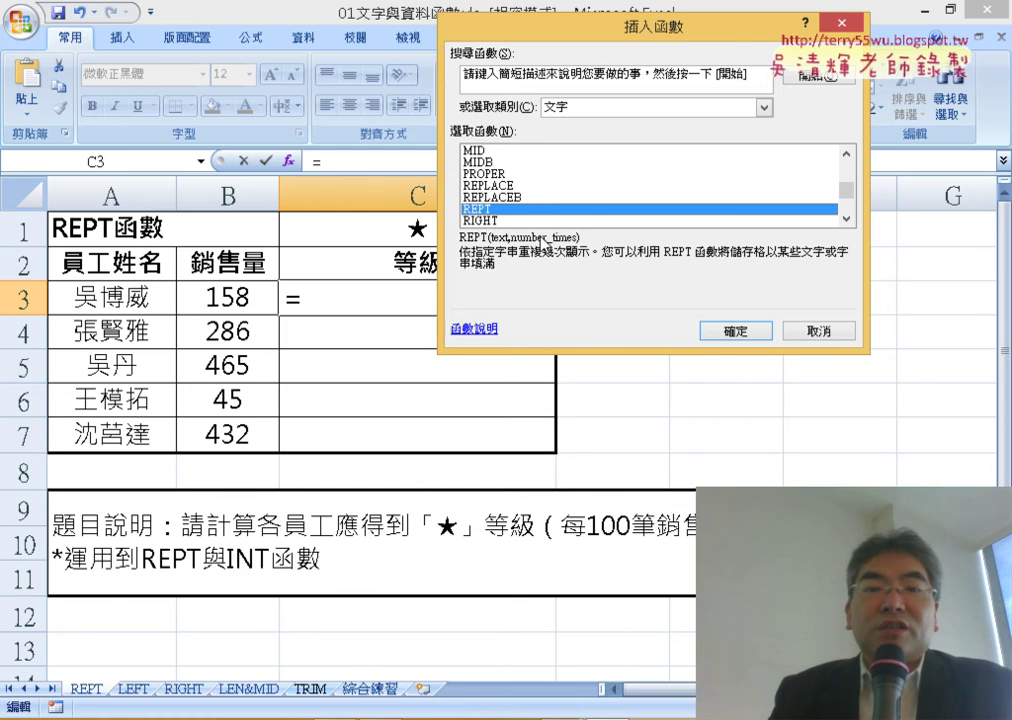
Step: Confirm REPT and set its Text argument to C1, the ★ symbol
left_click(733, 332)
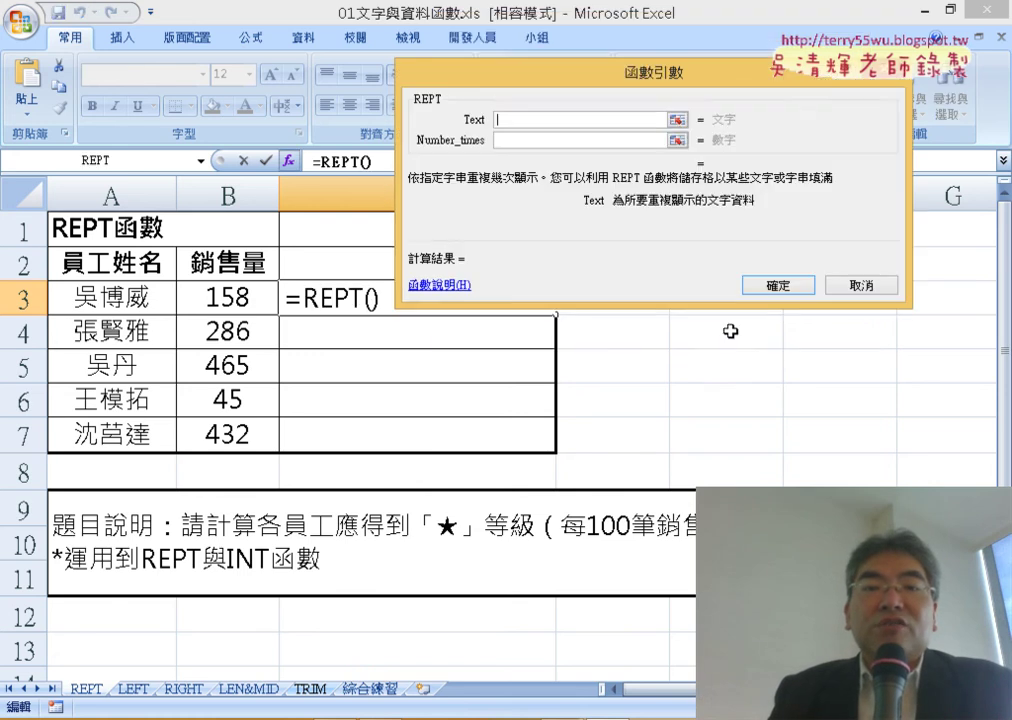
left_click_drag(659, 84, 720, 187)
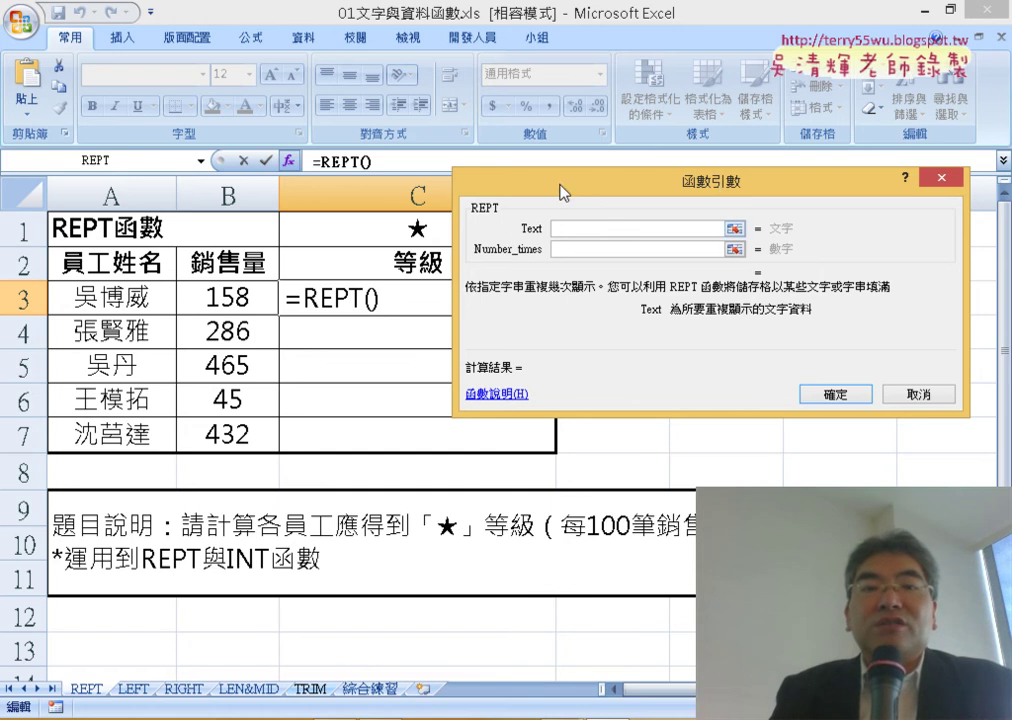
mouse_move(562, 180)
left_mouse_down()
mouse_move(670, 160)
mouse_move(667, 152)
left_mouse_up()
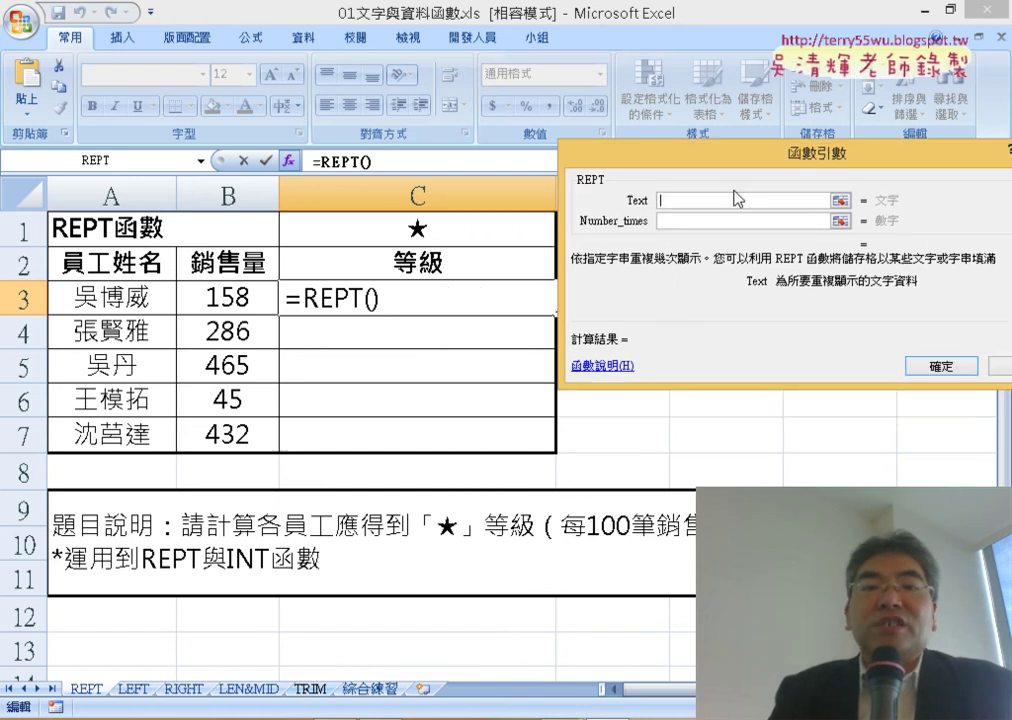
left_click(420, 230)
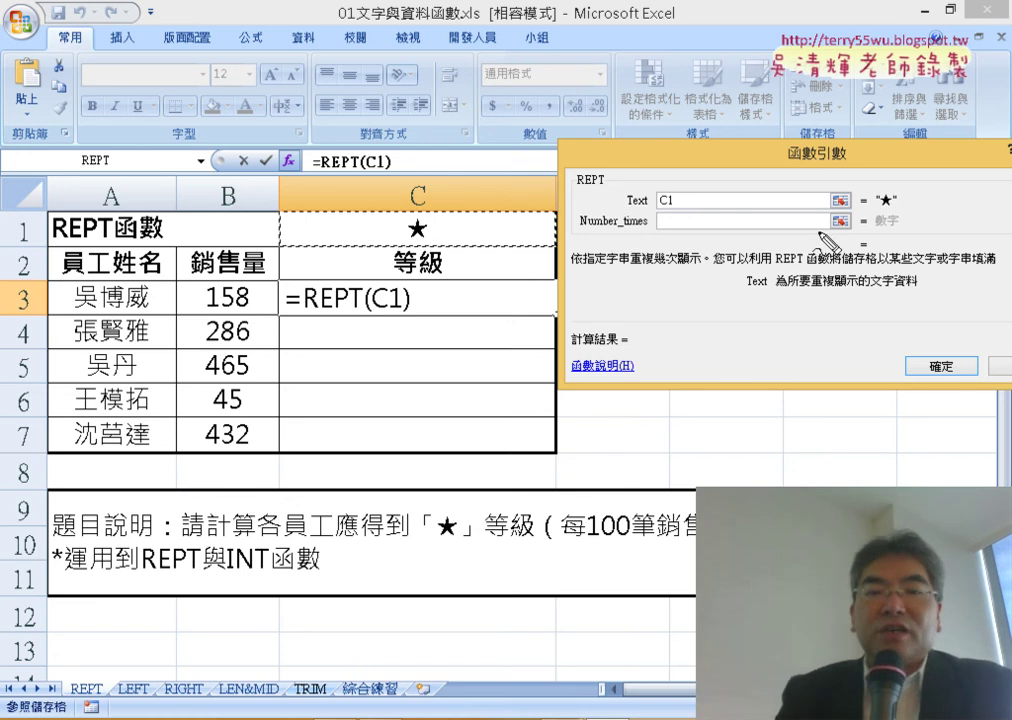
mouse_move(440, 243)
left_mouse_down()
mouse_move(480, 155)
mouse_move(854, 197)
left_mouse_up()
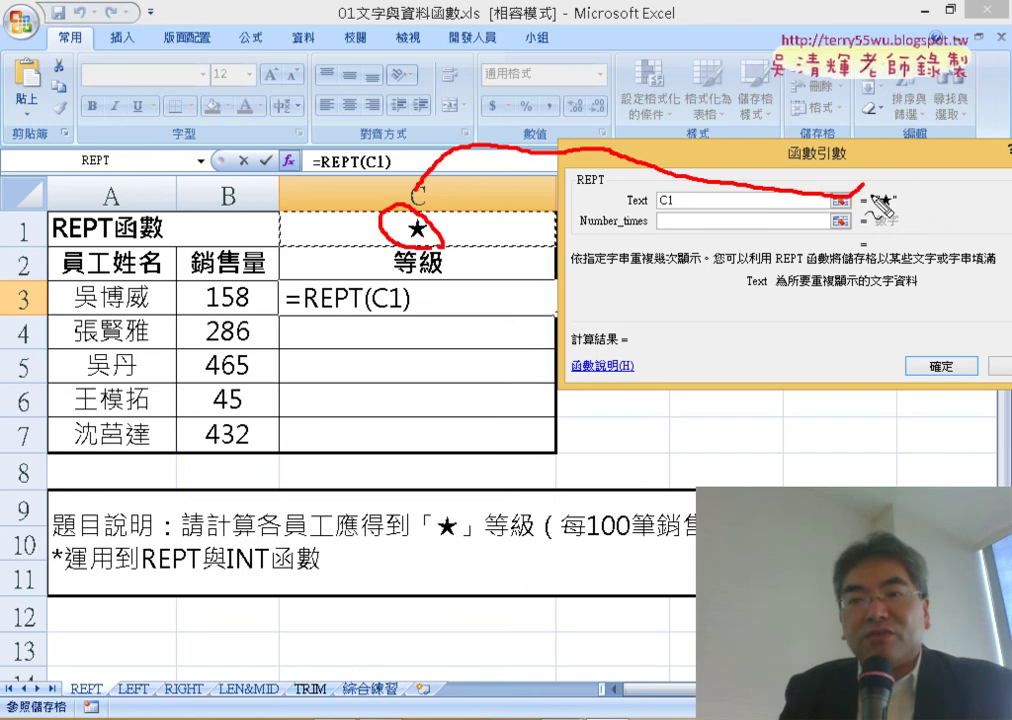
left_click_drag(860, 192, 915, 218)
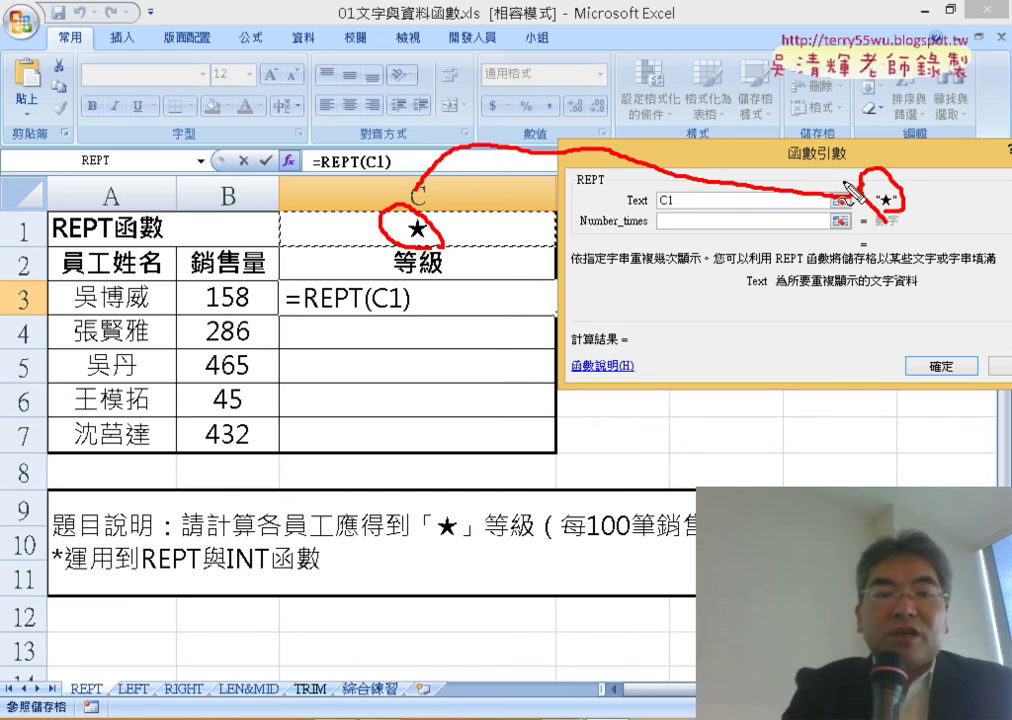
key("Escape")
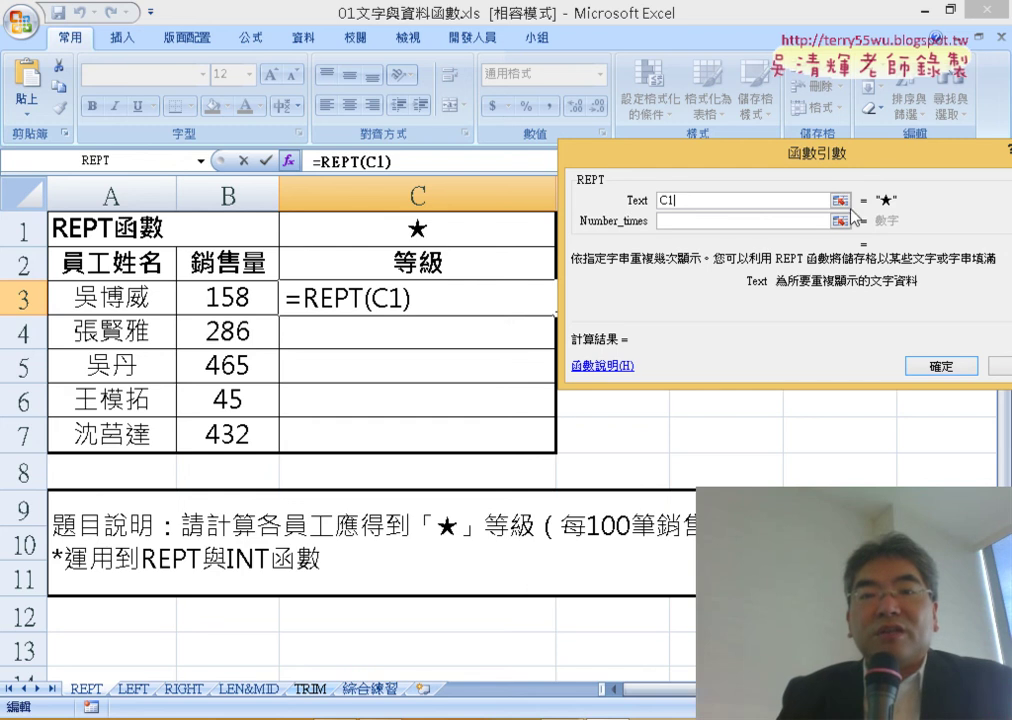
left_click(687, 218)
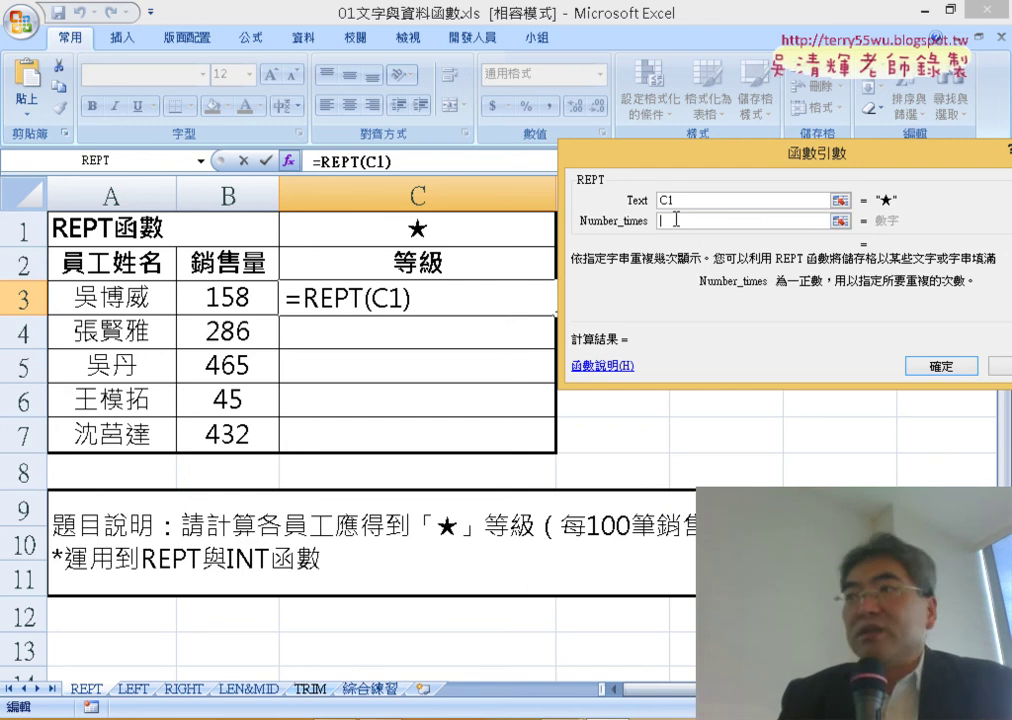
Step: Set REPT's Number_times argument to B3/100, evaluating to 1.58
left_click(233, 303)
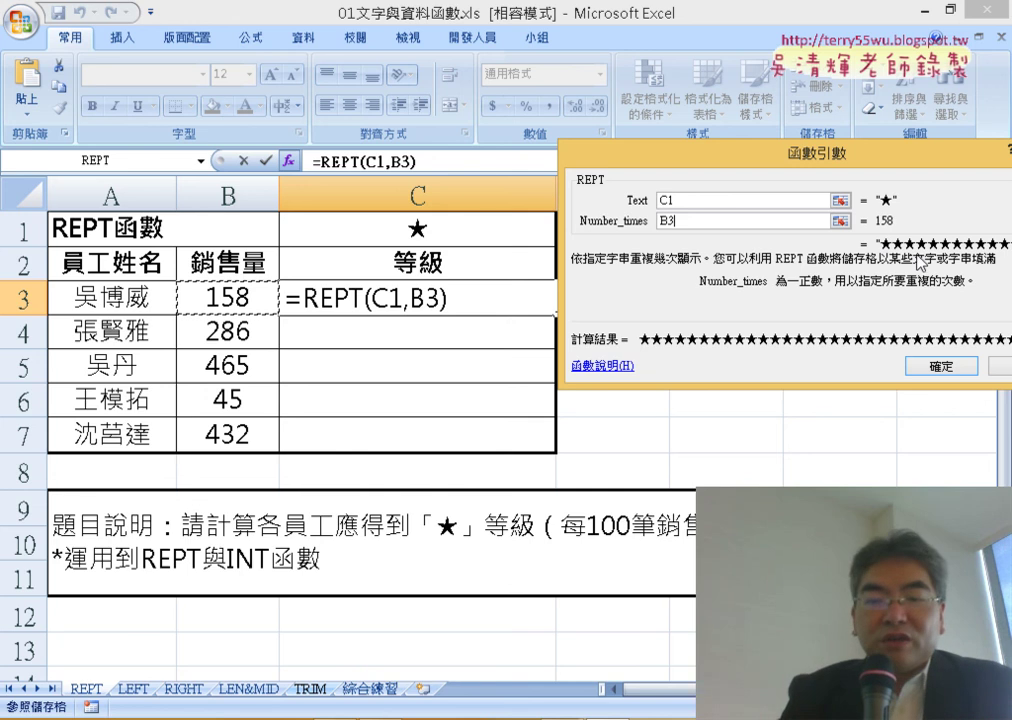
type("/1")
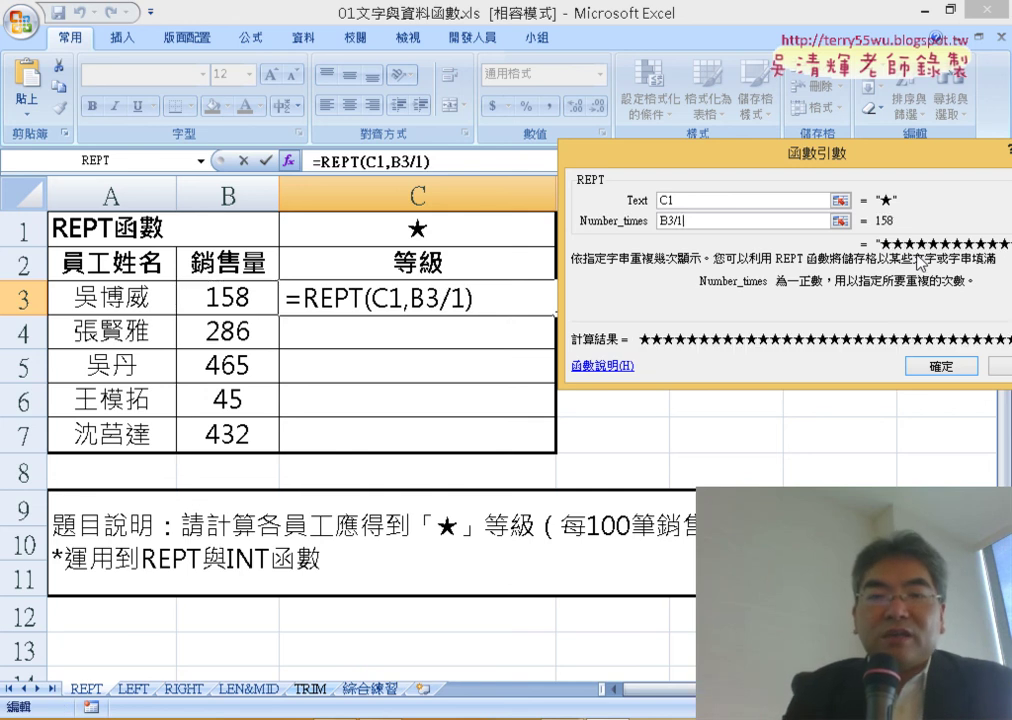
type("00")
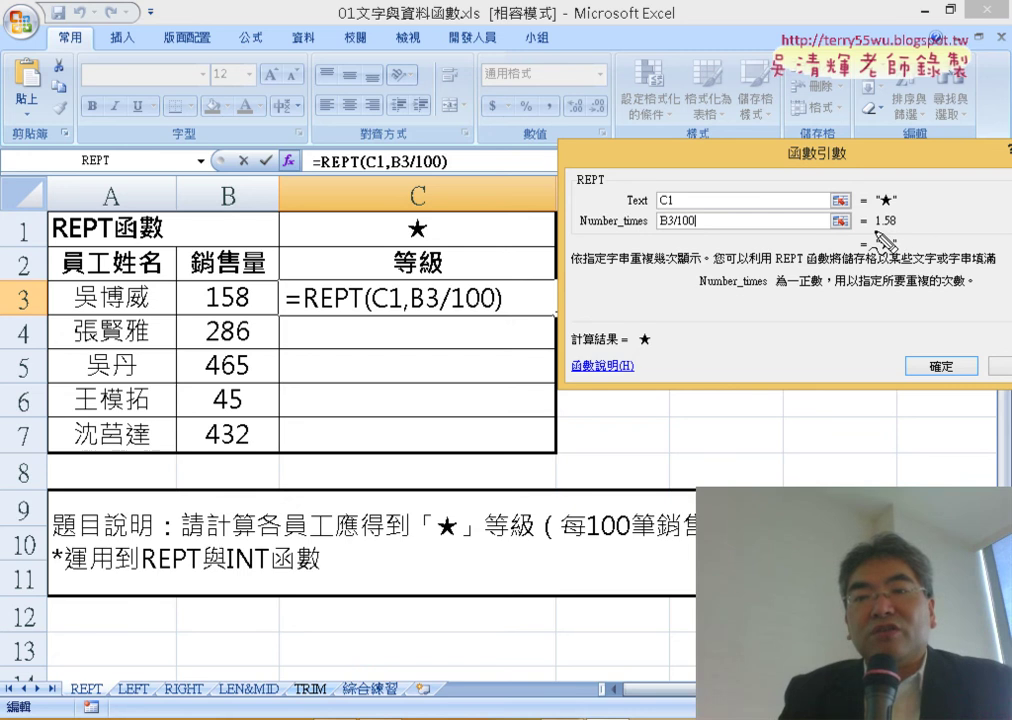
left_click_drag(872, 229, 898, 231)
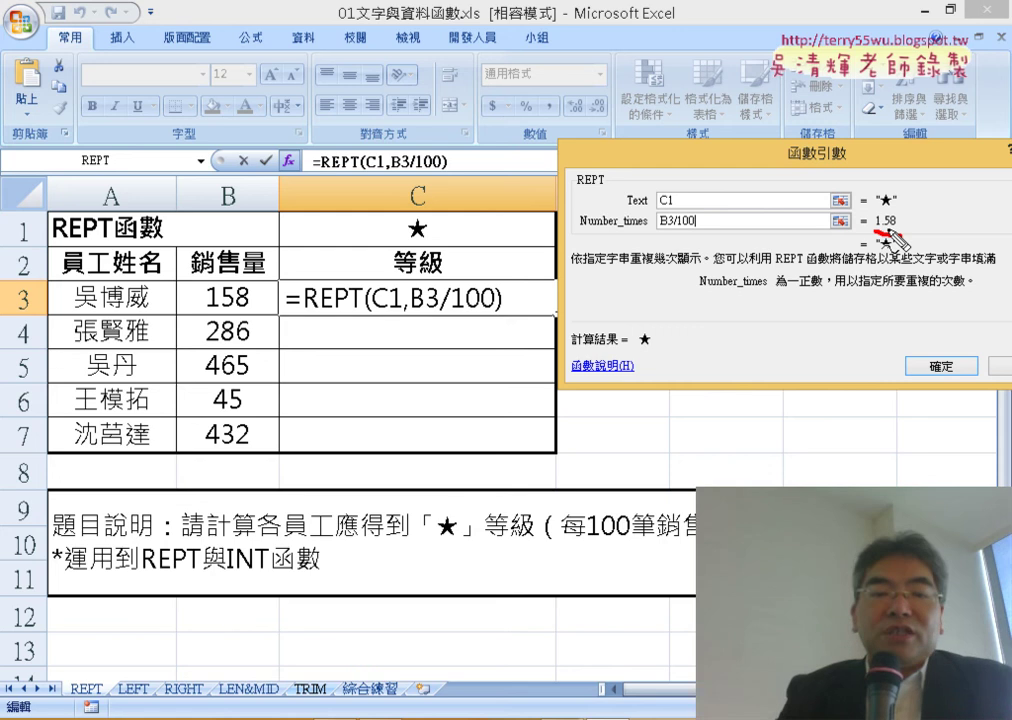
key("Escape")
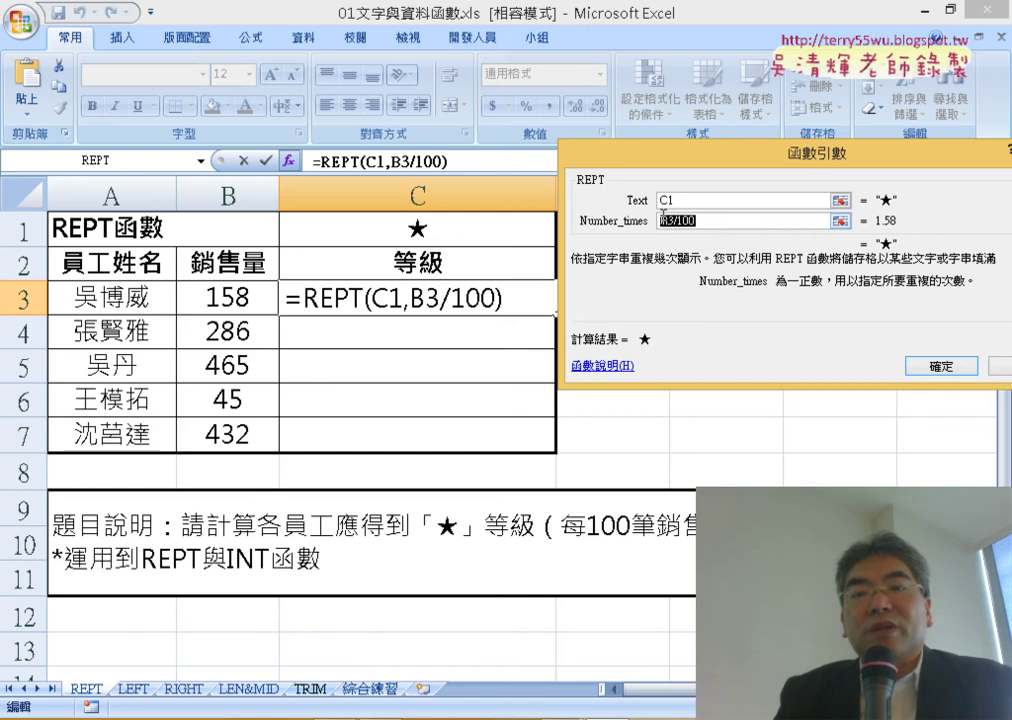
Step: Wrap the repeat count in INT so it reads INT(B3/100)
left_click(662, 214)
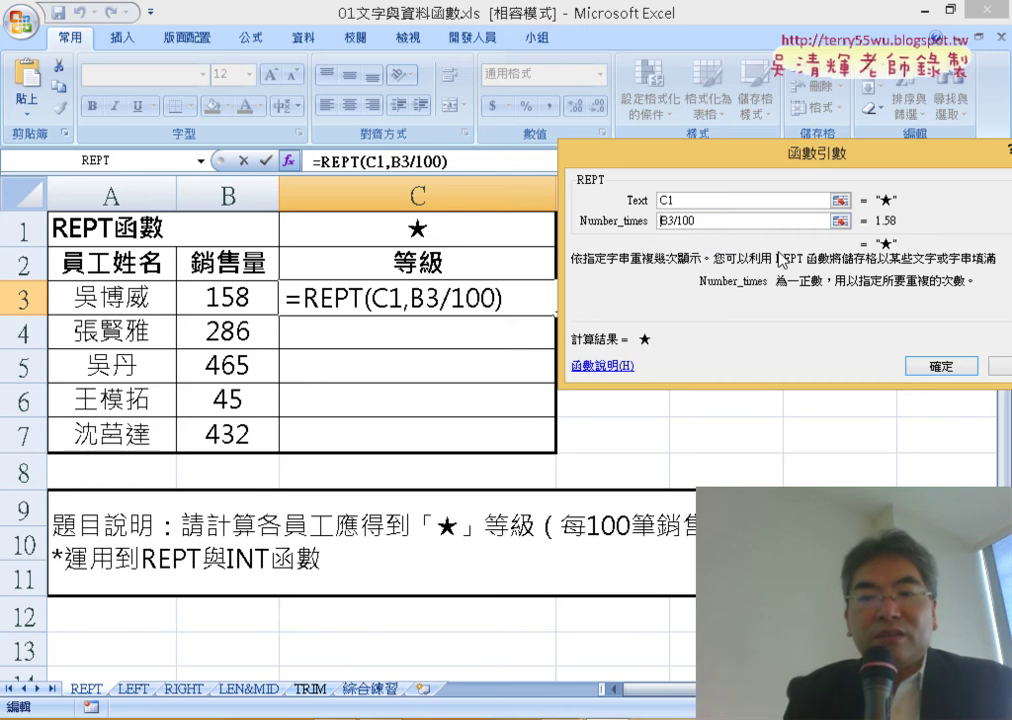
type("int")
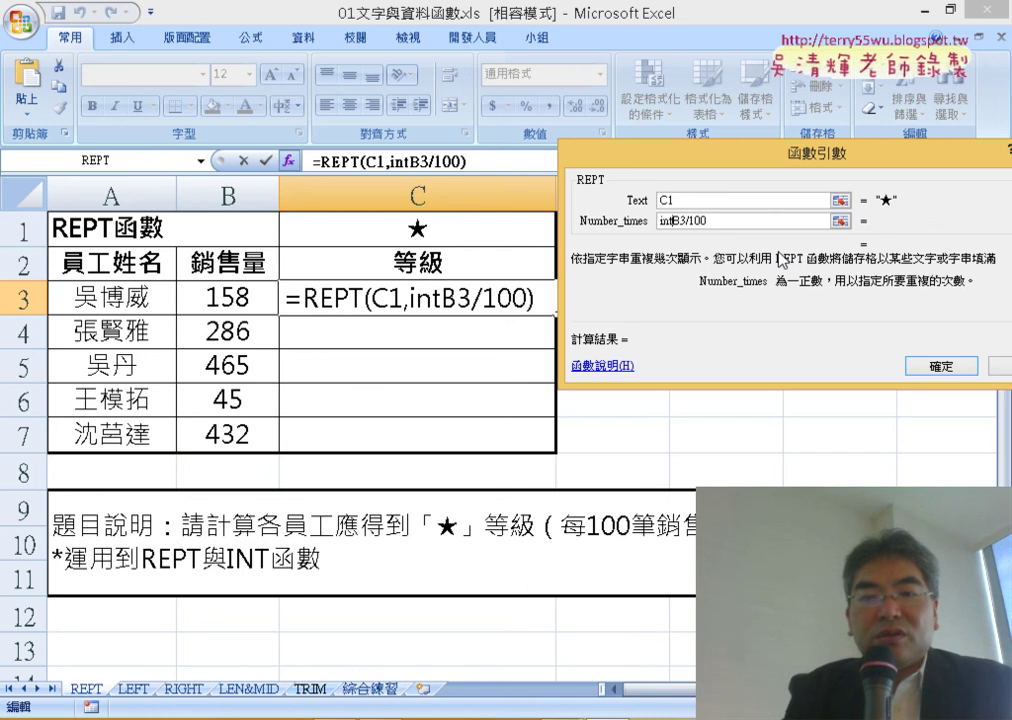
type("(")
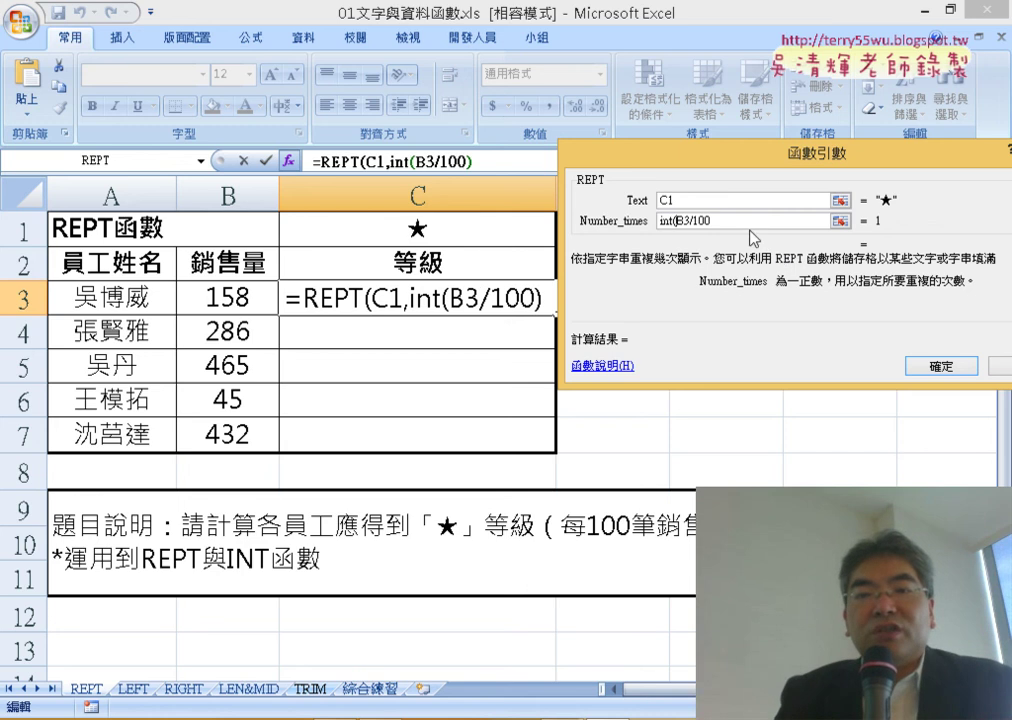
left_click(744, 222)
type(")")
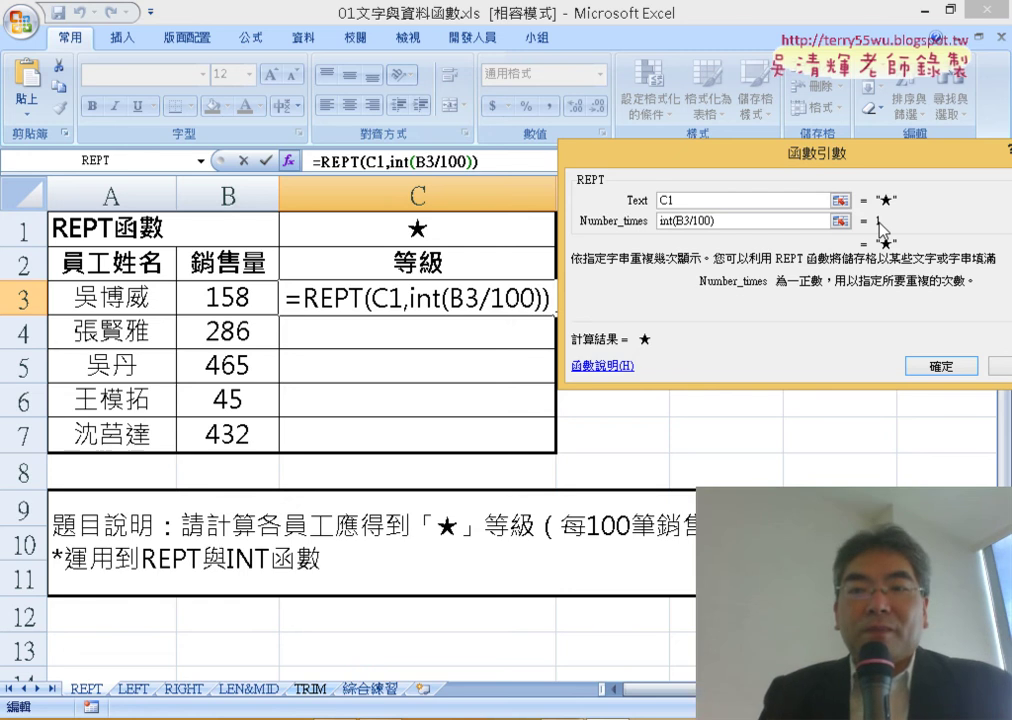
Step: Confirm =REPT(C1,INT(B3/100)) in C3 and fill it down to C7
left_click(928, 378)
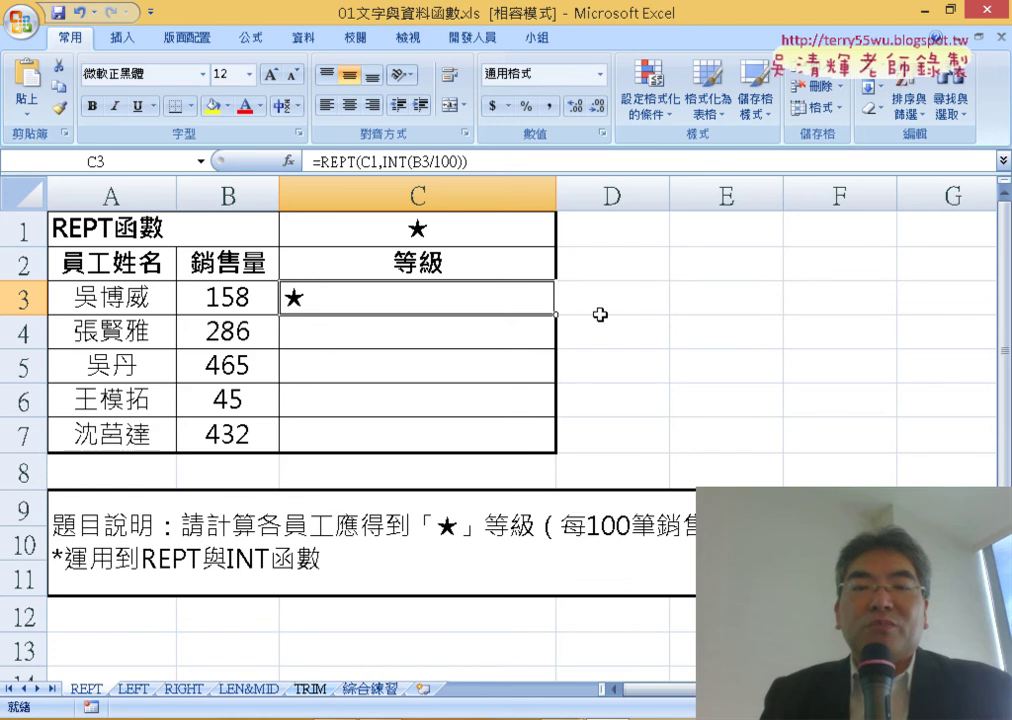
mouse_move(557, 314)
left_mouse_down()
mouse_move(582, 436)
mouse_move(548, 448)
left_mouse_up()
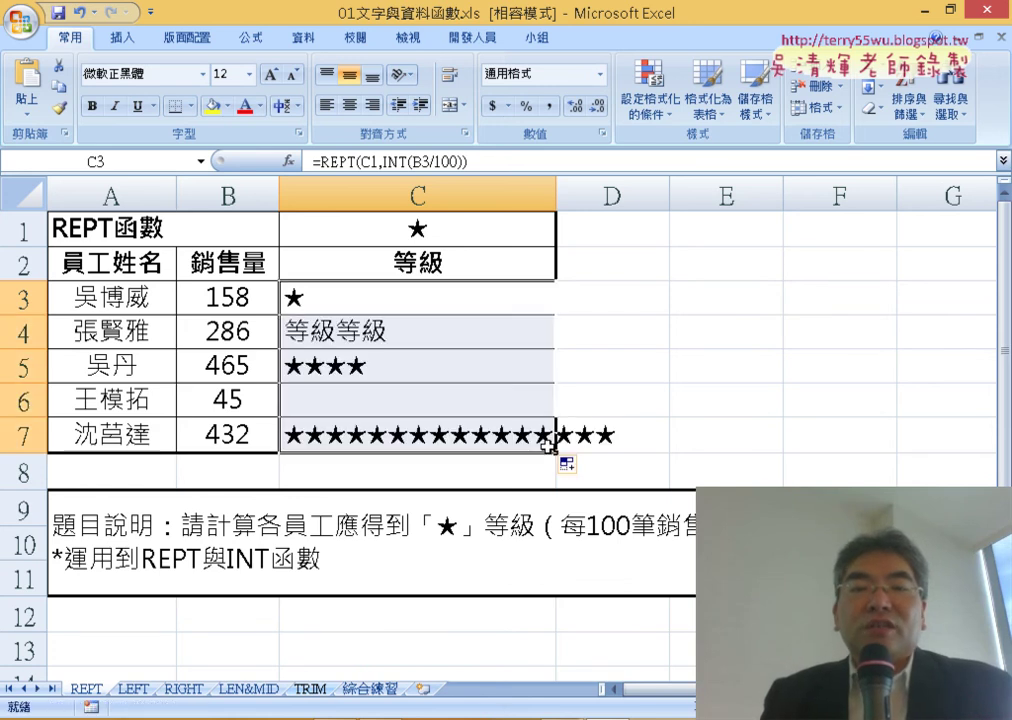
left_click(444, 306)
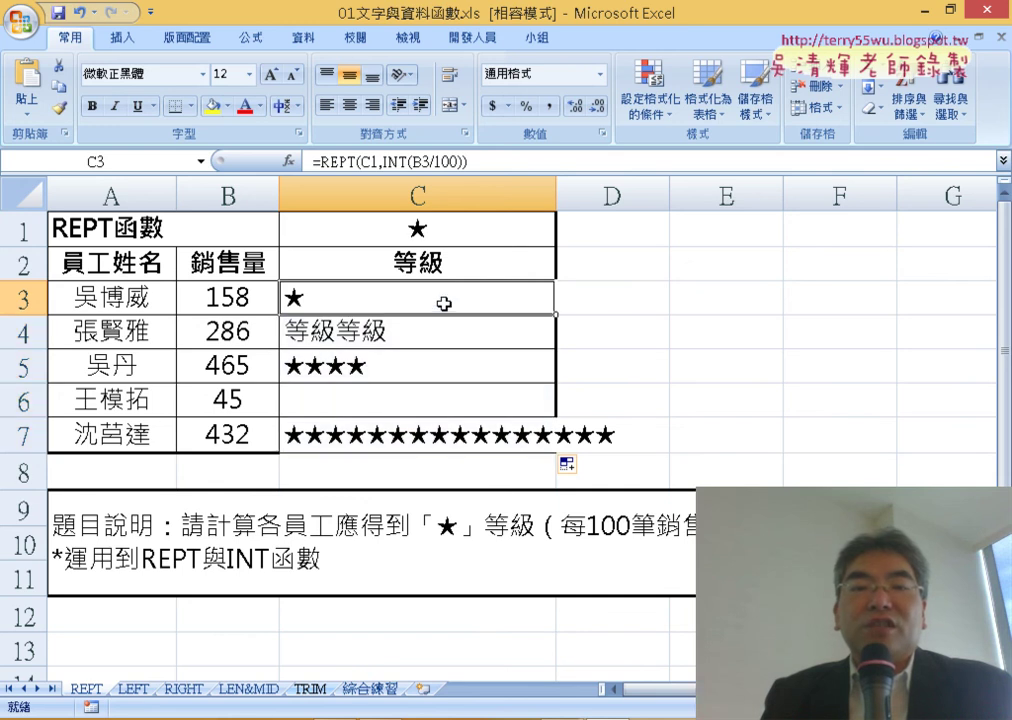
Step: Change C3's REPT Text reference from C1 to C$1 and refill the formula down to C7
left_click(333, 163)
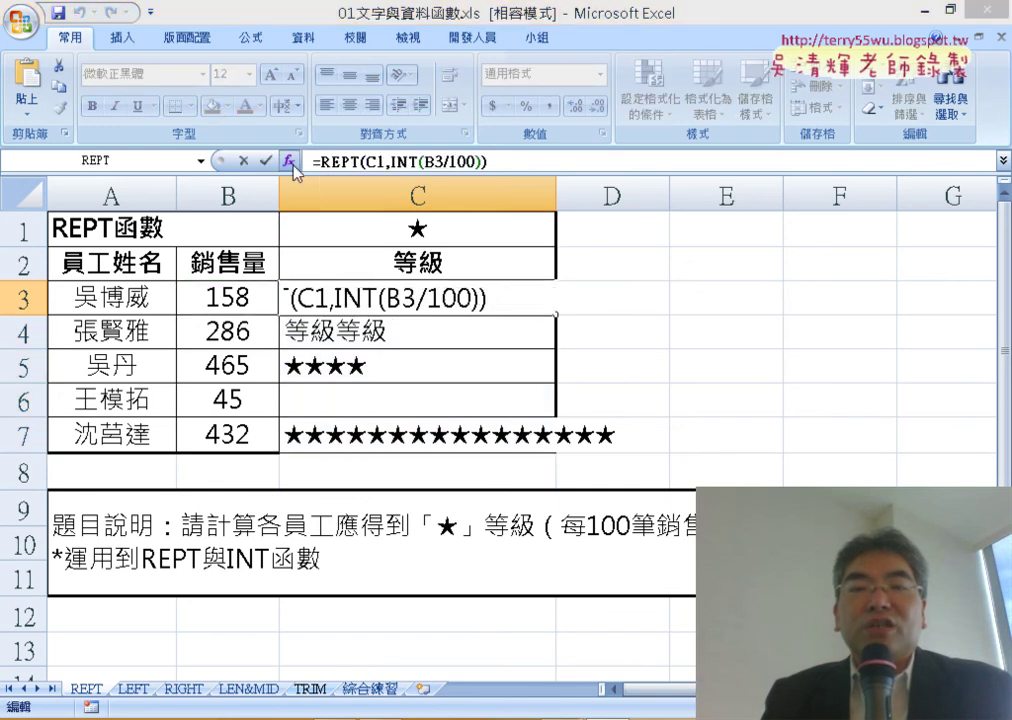
left_click(288, 160)
left_click_drag(672, 173, 756, 217)
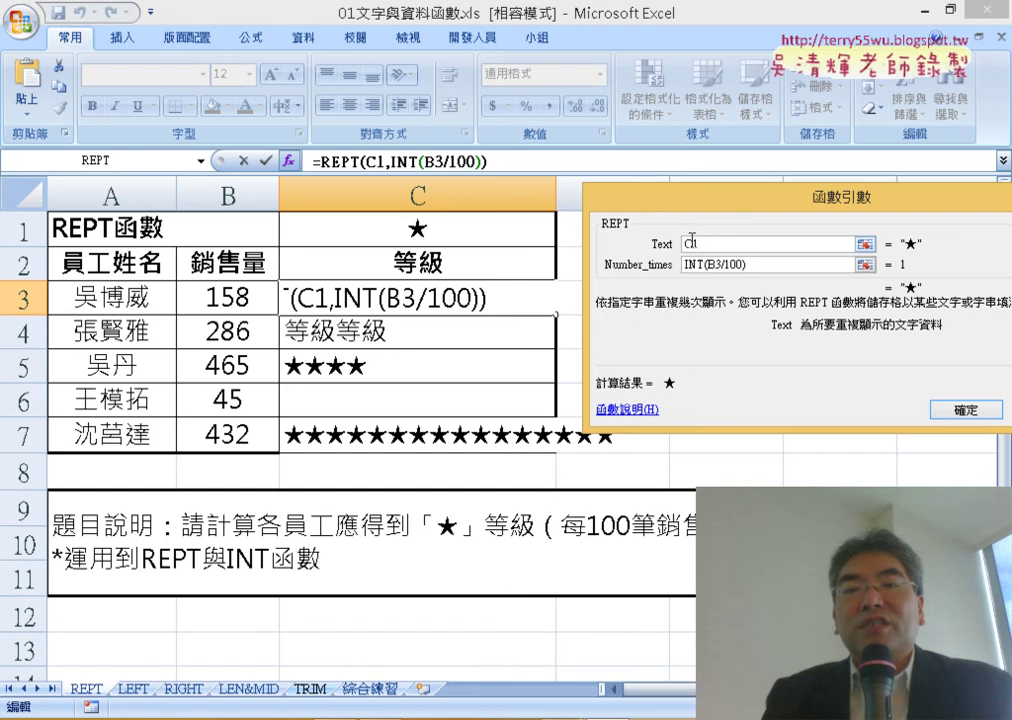
left_click_drag(692, 239, 757, 247)
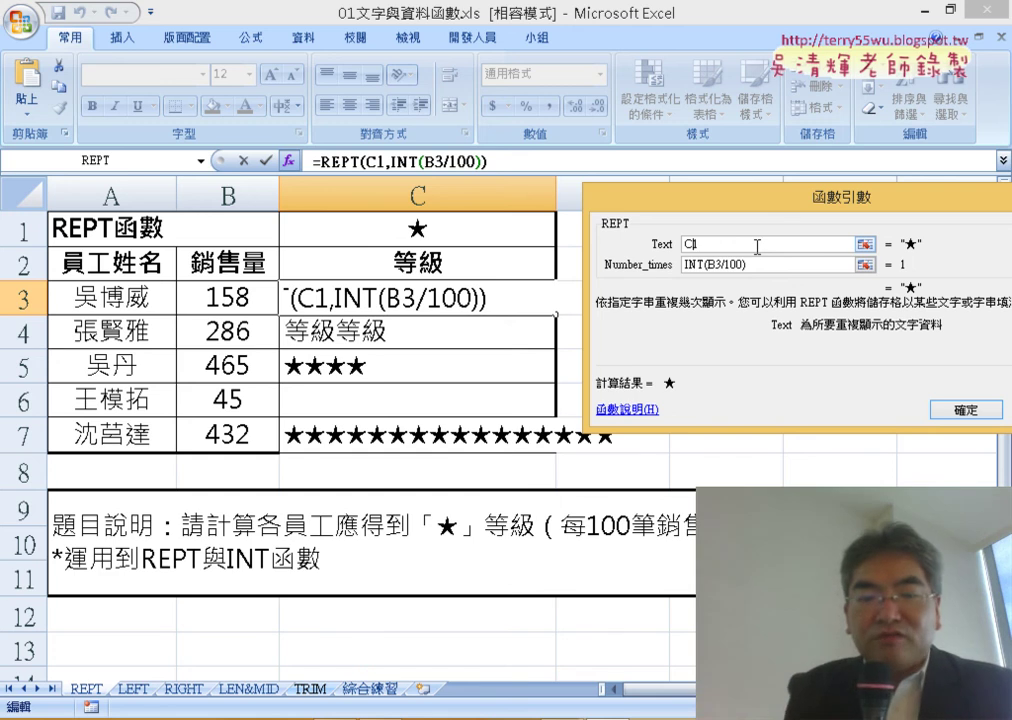
type("$")
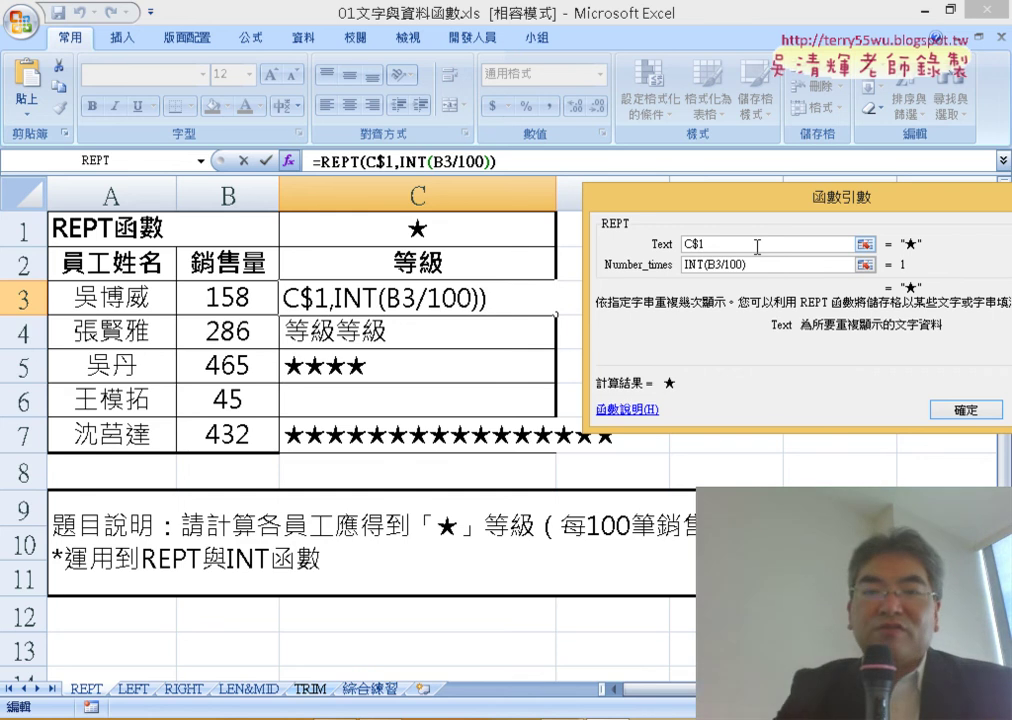
type("$")
key("BackSpace")
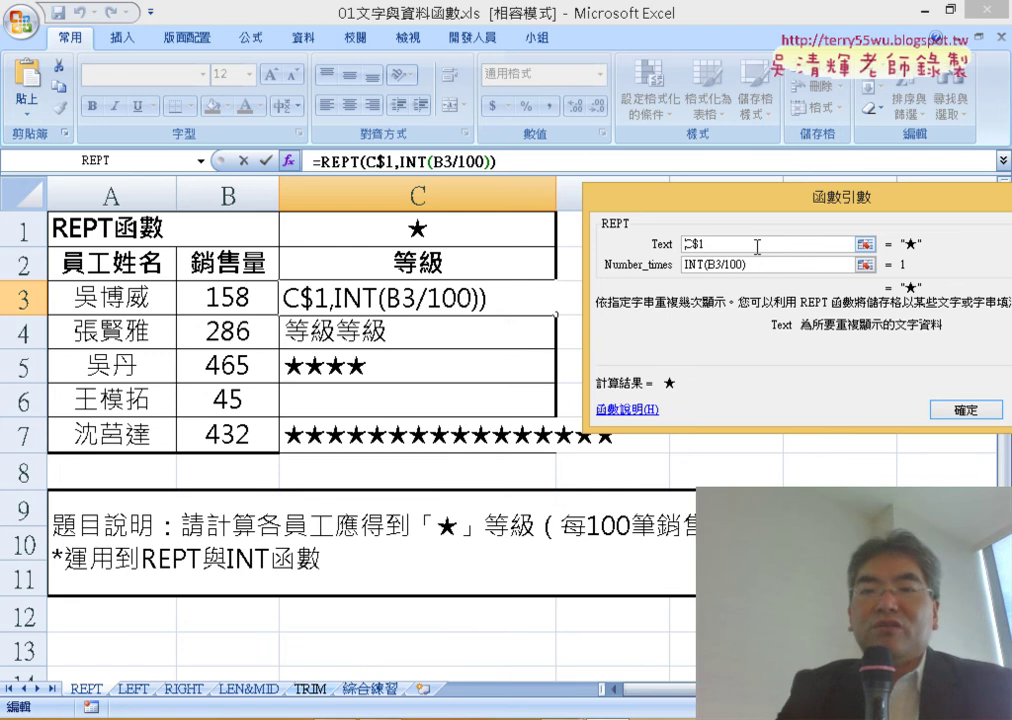
type("$")
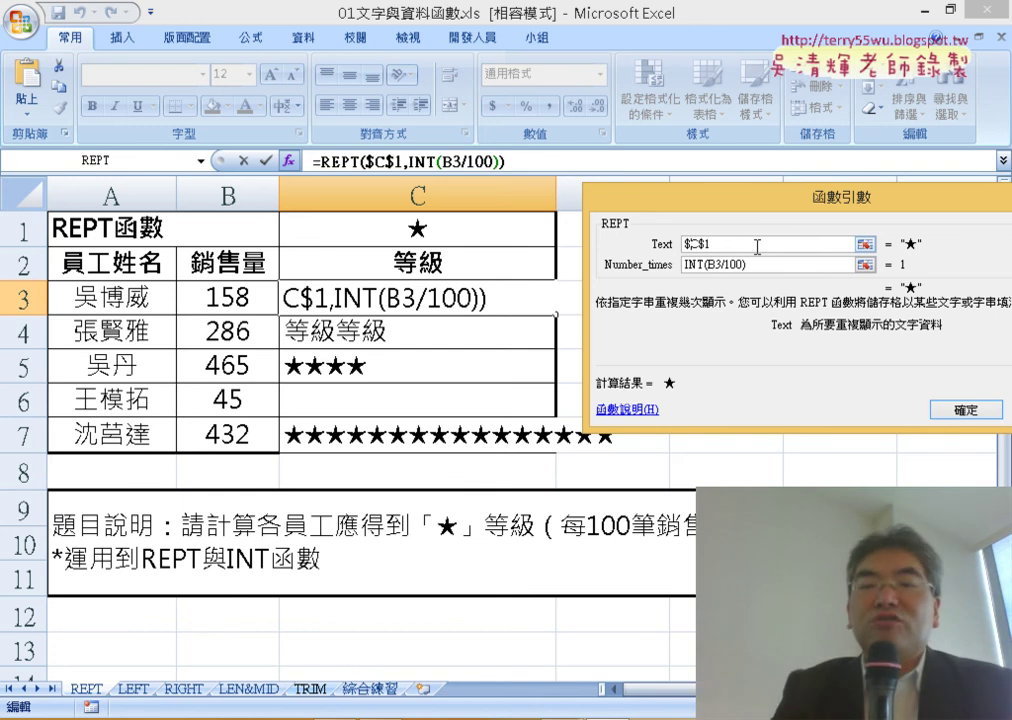
key("BackSpace")
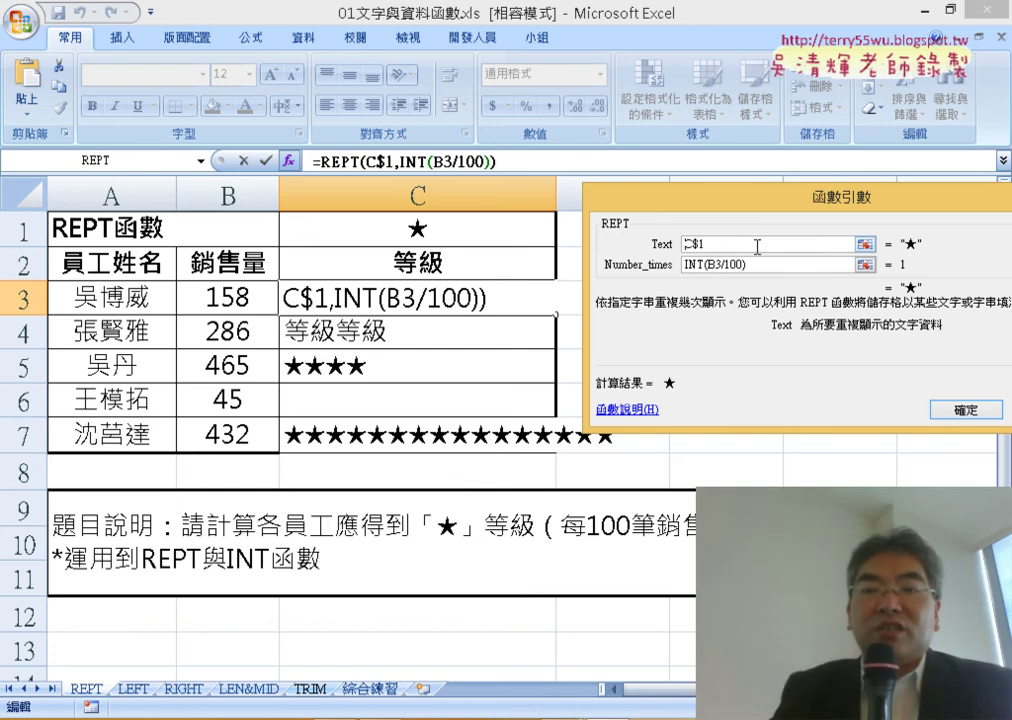
left_click(960, 412)
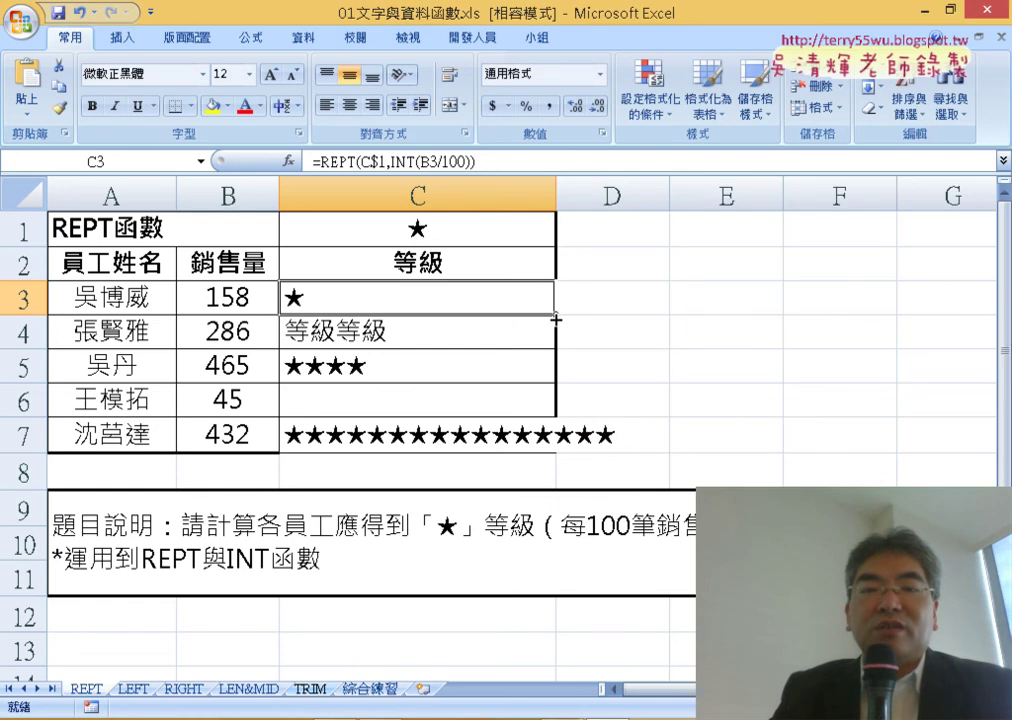
left_click_drag(555, 318, 555, 450)
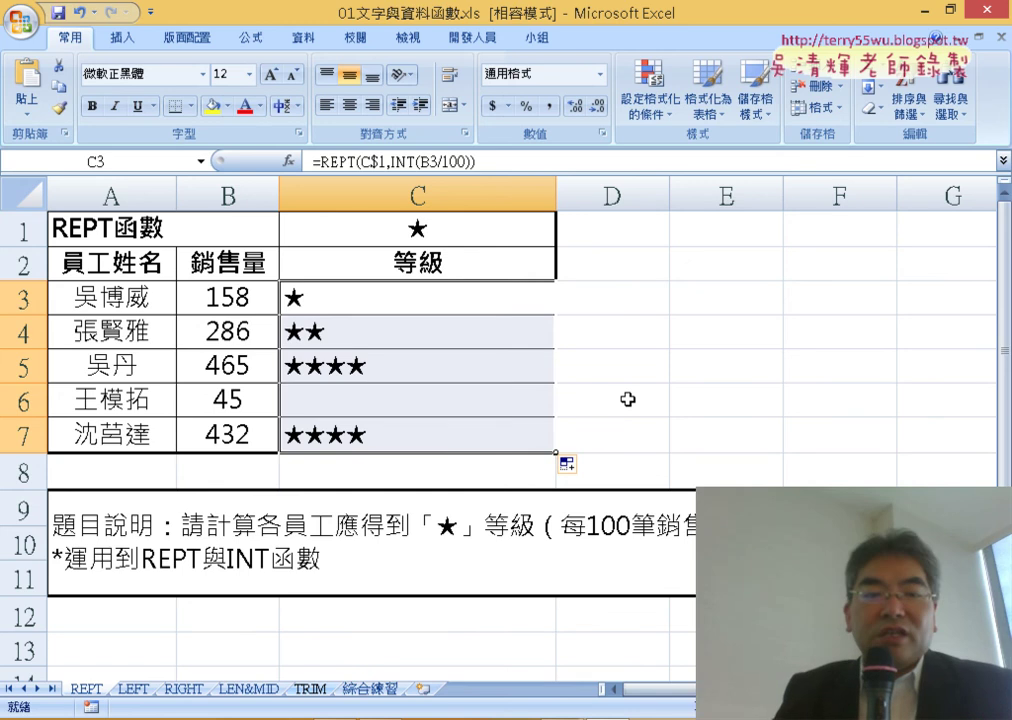
Step: Go to the LEN&MID sheet, look over the IDs in B3:B6, and select C3
left_click(248, 689)
scroll(348, 461, "up", 2)
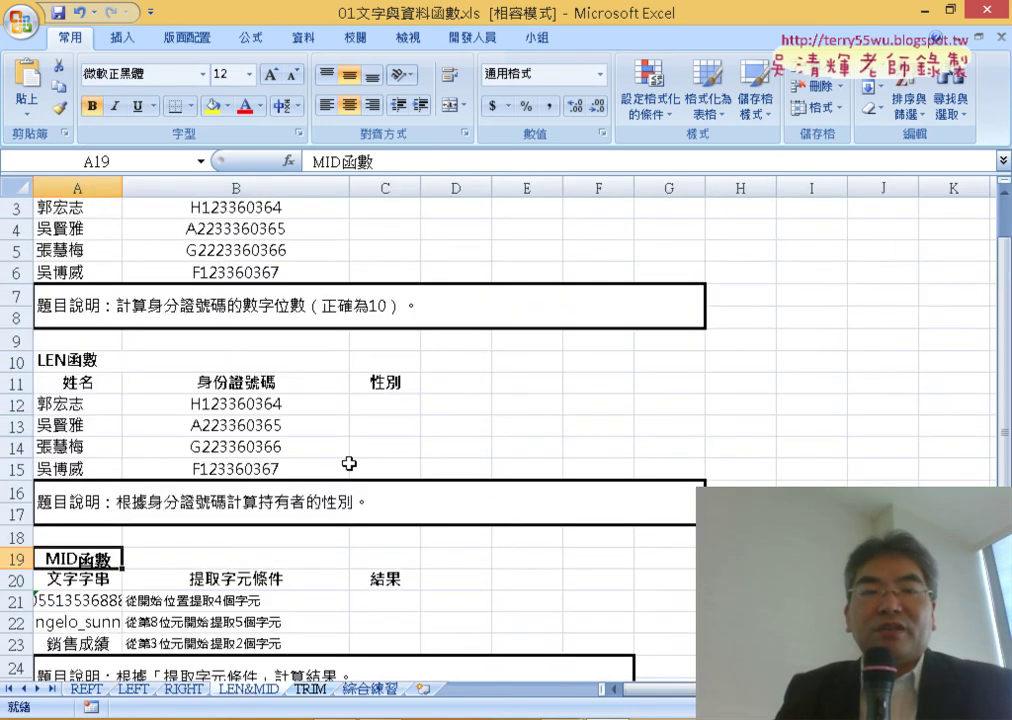
scroll(345, 440, "up", 1)
left_click(375, 254)
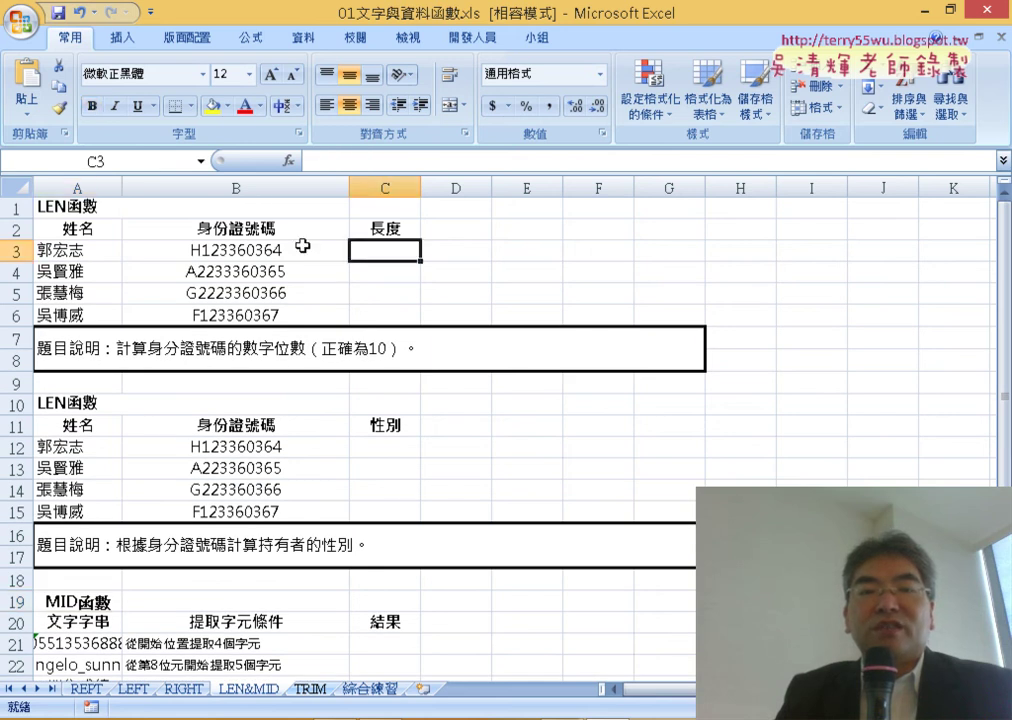
left_click_drag(302, 245, 334, 314)
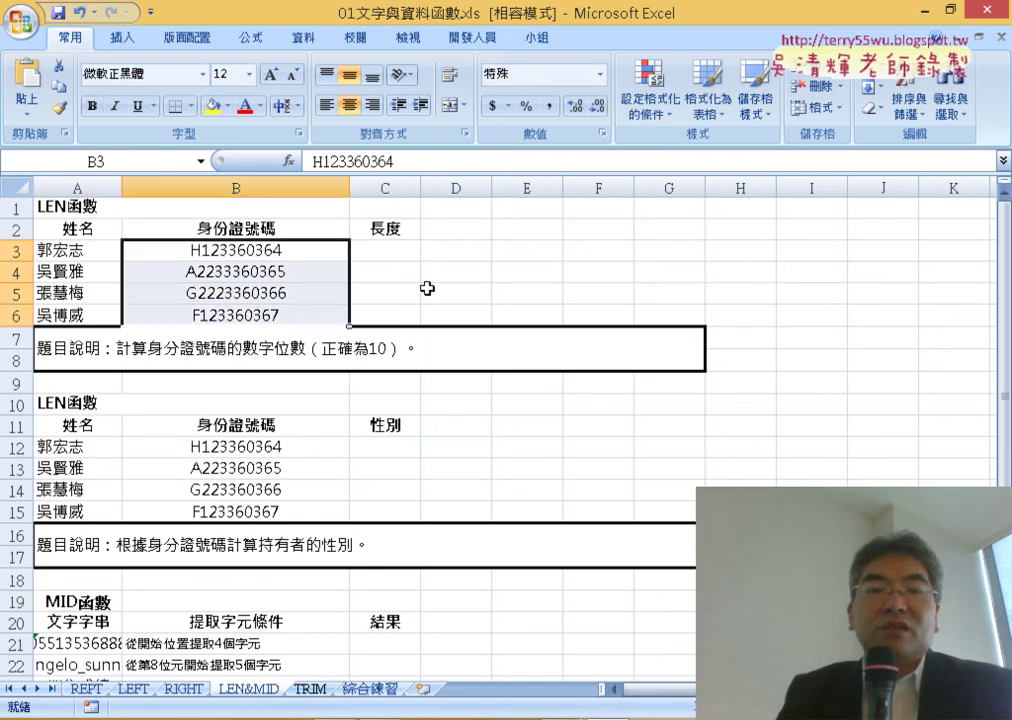
left_click(397, 254)
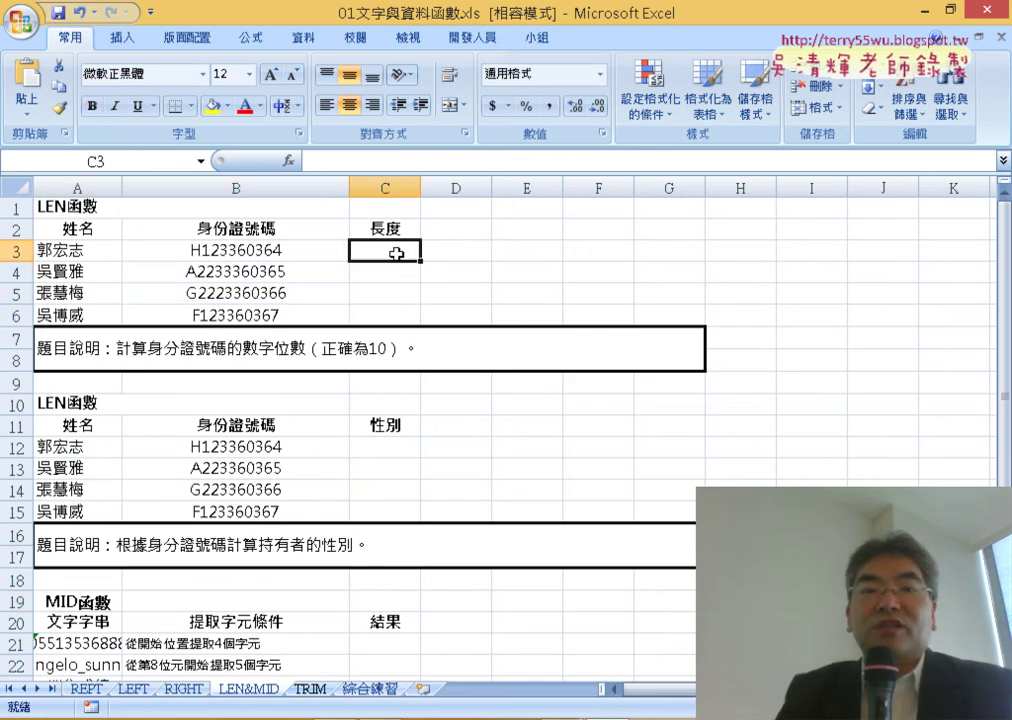
Step: Start a formula in C3 and pick LEN from the text functions, comparing it with LENB
left_click(295, 163)
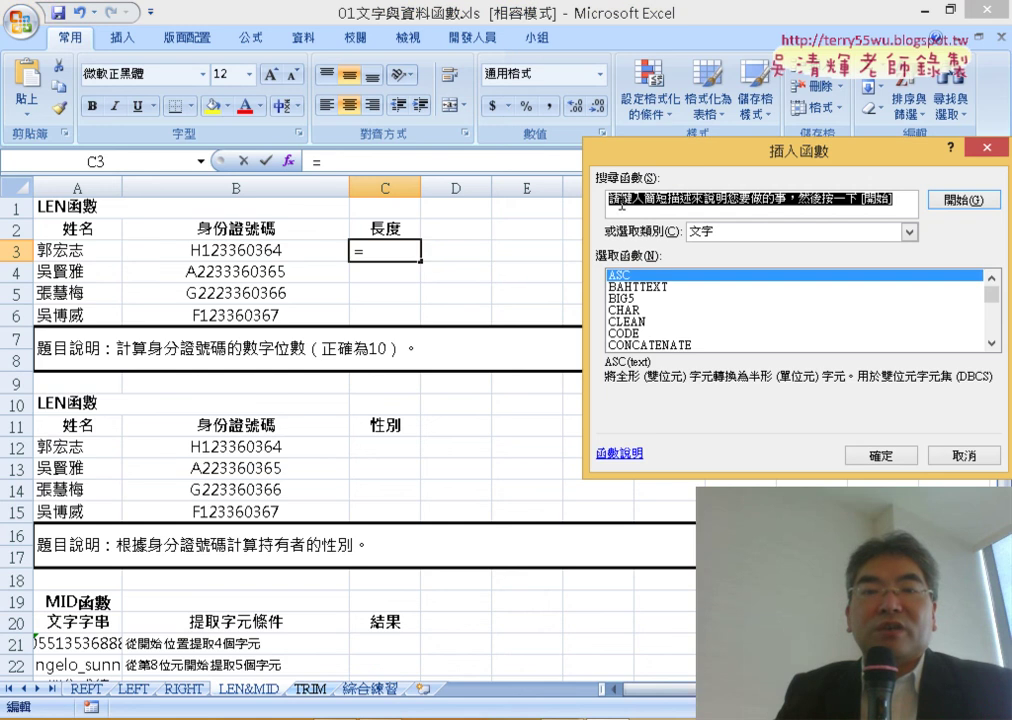
left_click_drag(647, 150, 501, 15)
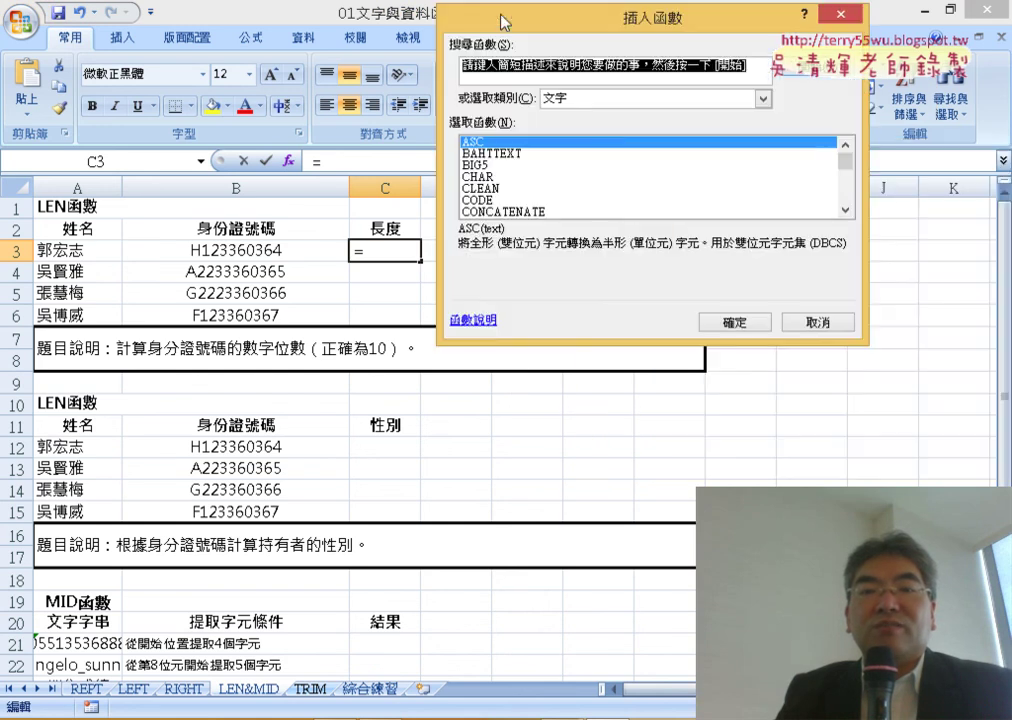
left_click(845, 210)
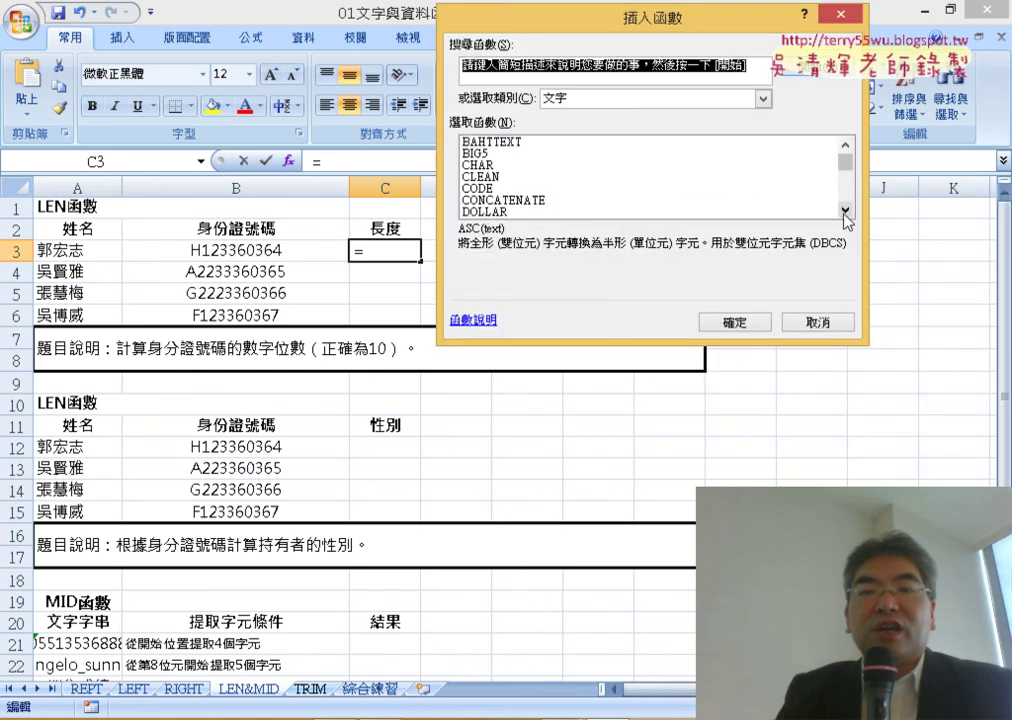
left_click(845, 210)
left_click(845, 210)
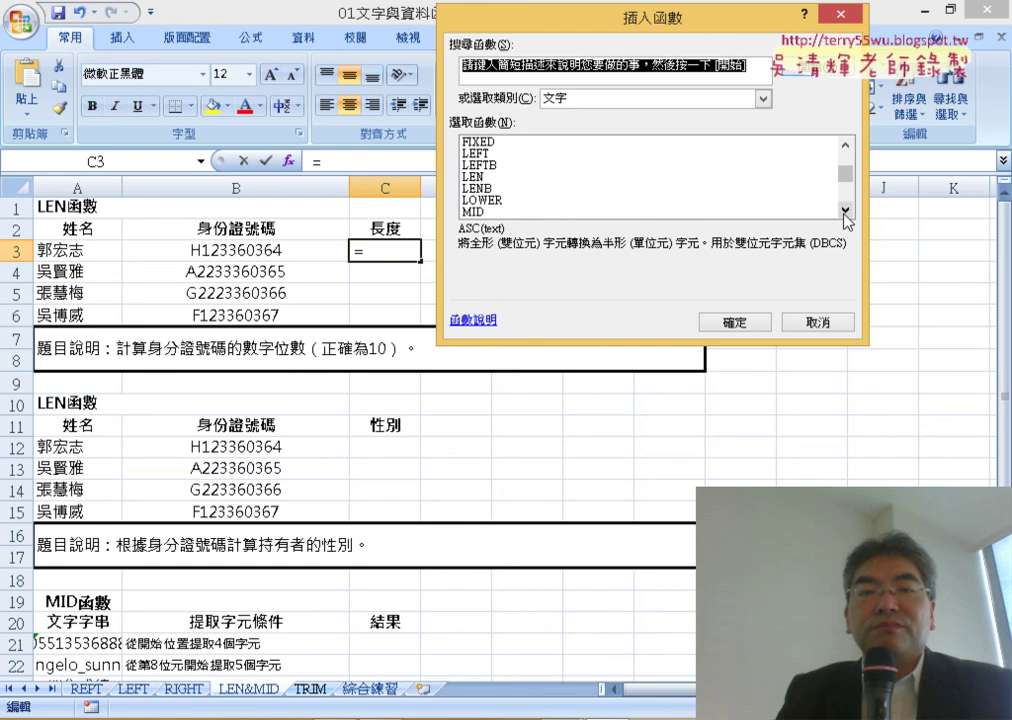
left_click(489, 178)
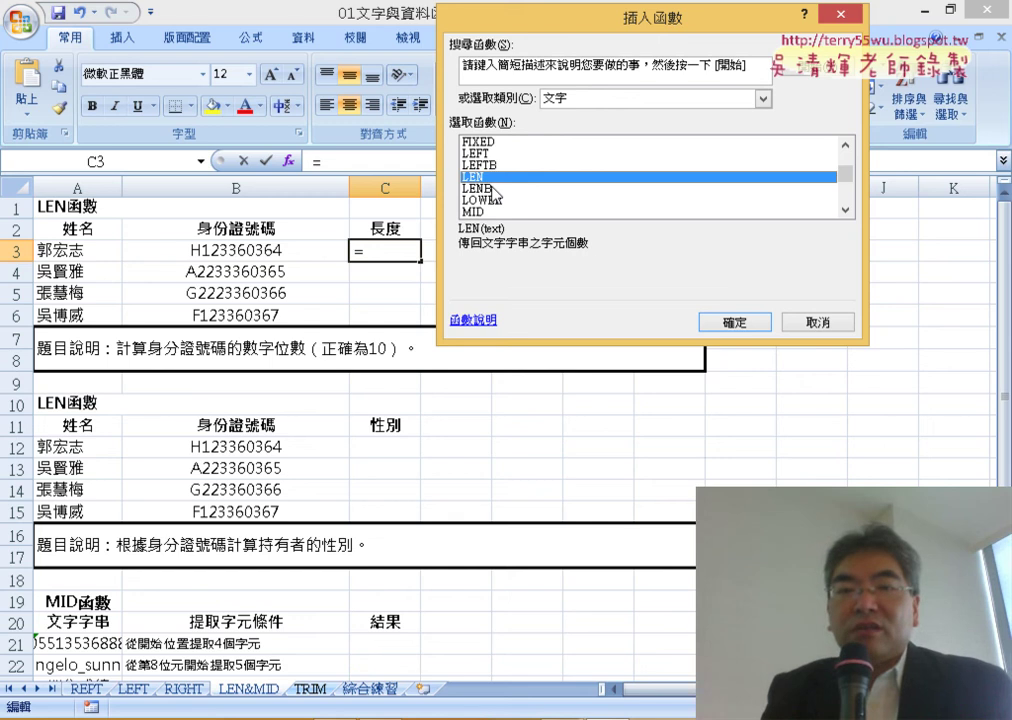
left_click(493, 189)
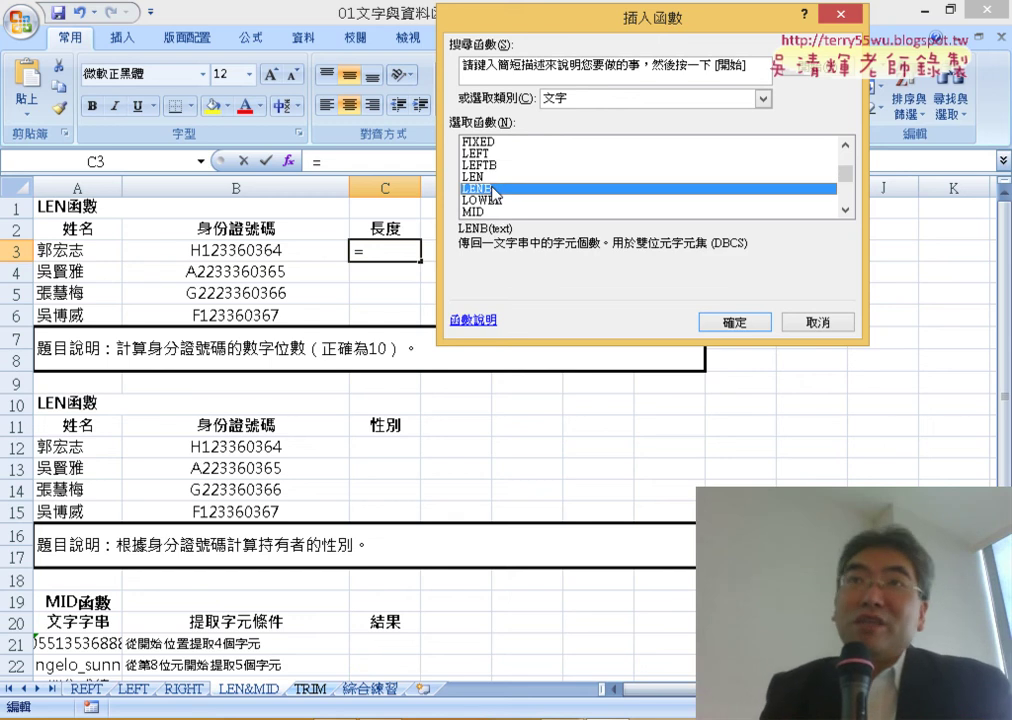
key("Up")
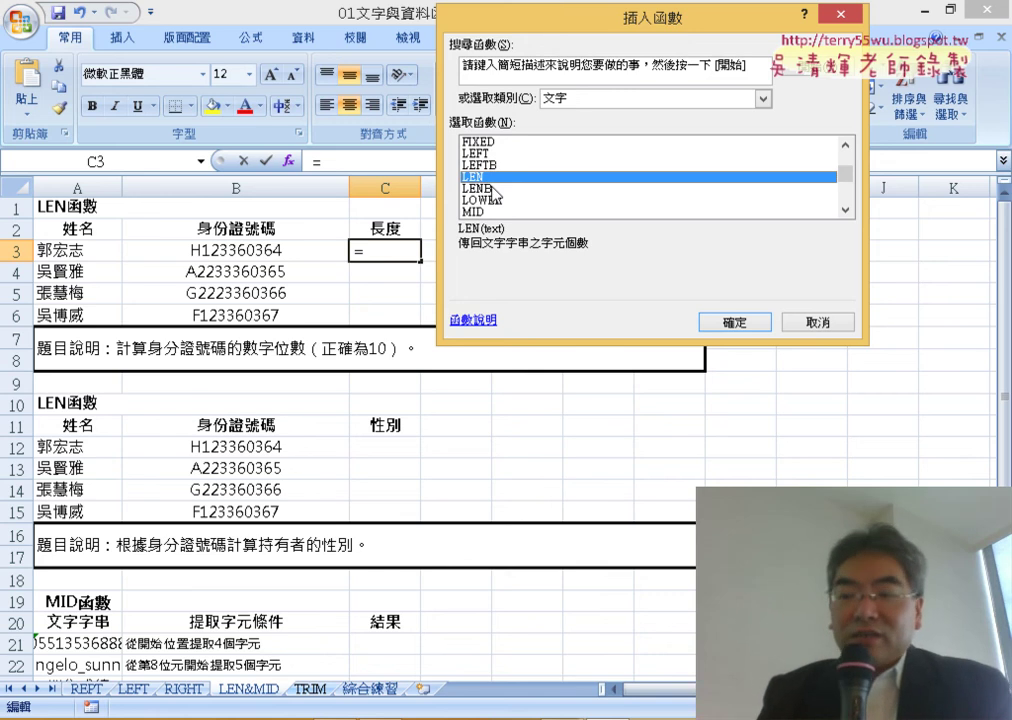
left_click(494, 188)
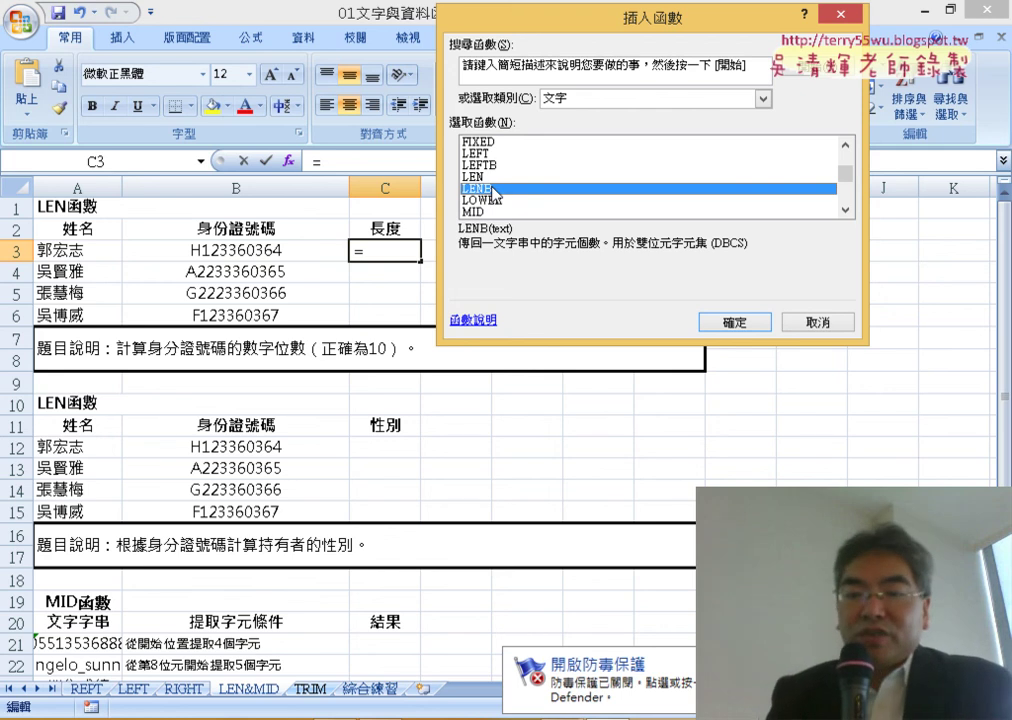
key("Up")
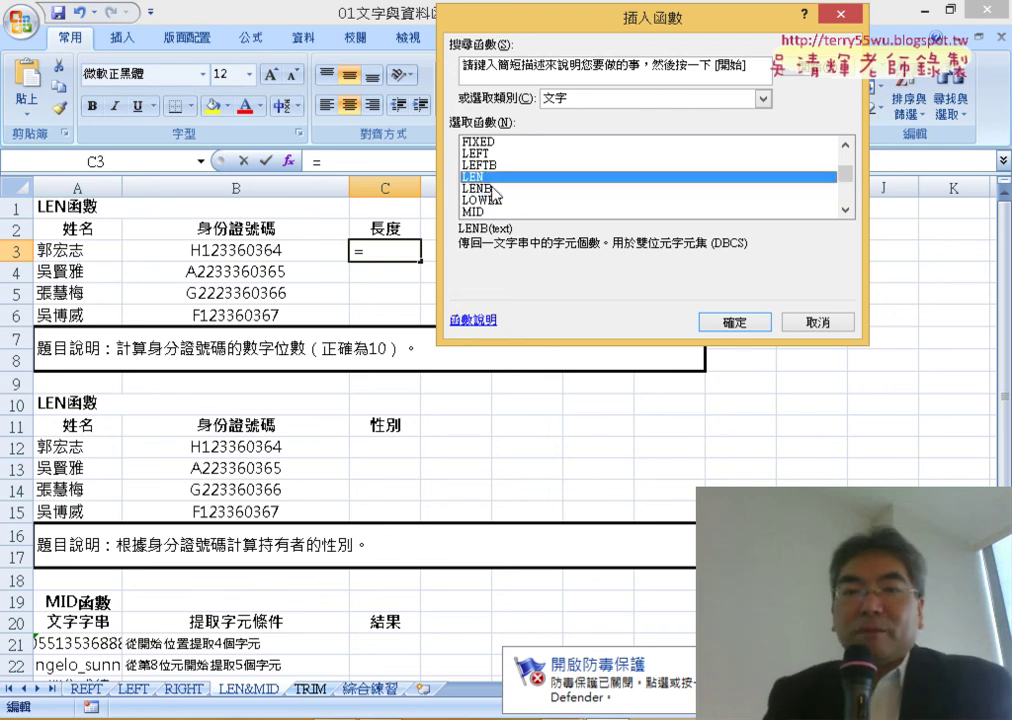
Step: Enter =LEN(B3) in C3 so it shows the ID's length of 10
left_click(731, 321)
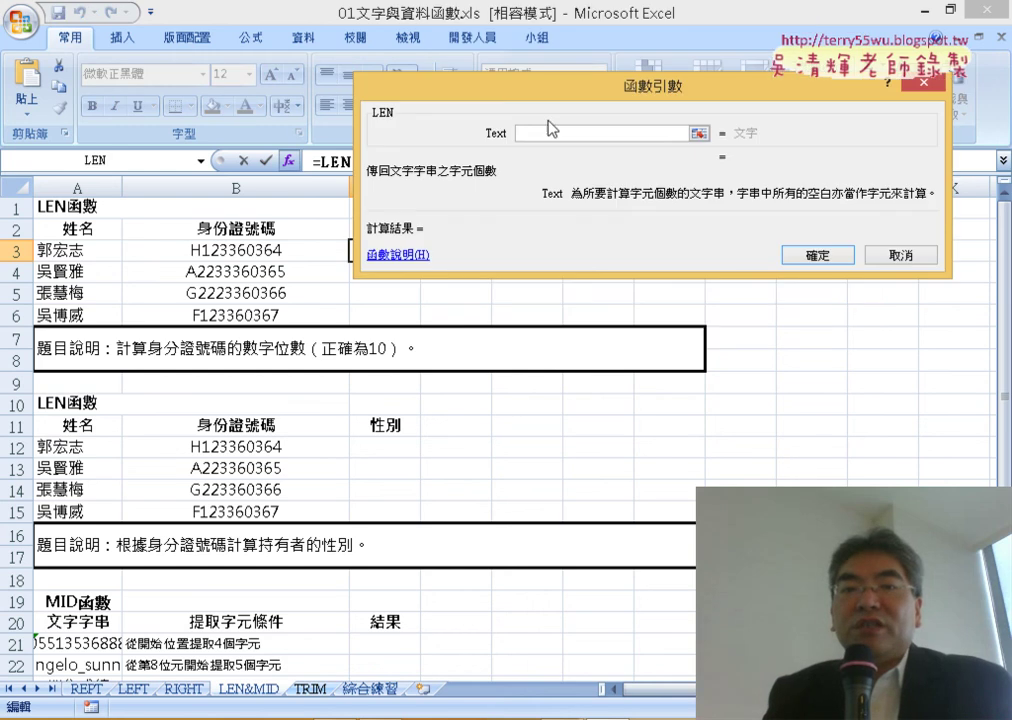
left_click_drag(479, 99, 569, 125)
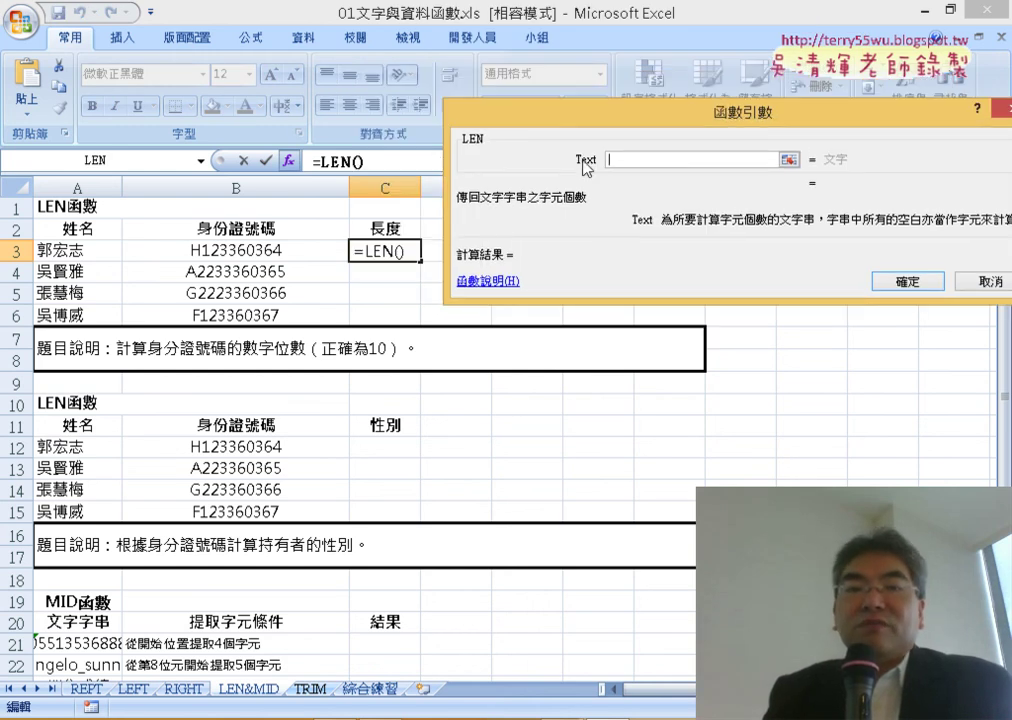
left_click(272, 249)
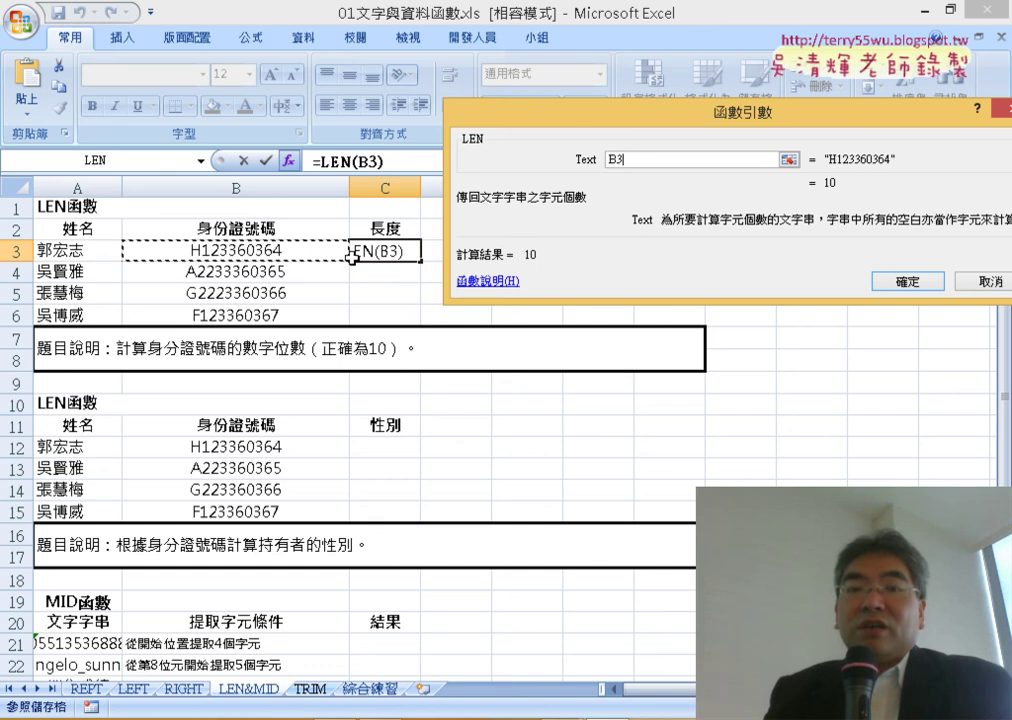
left_click(906, 281)
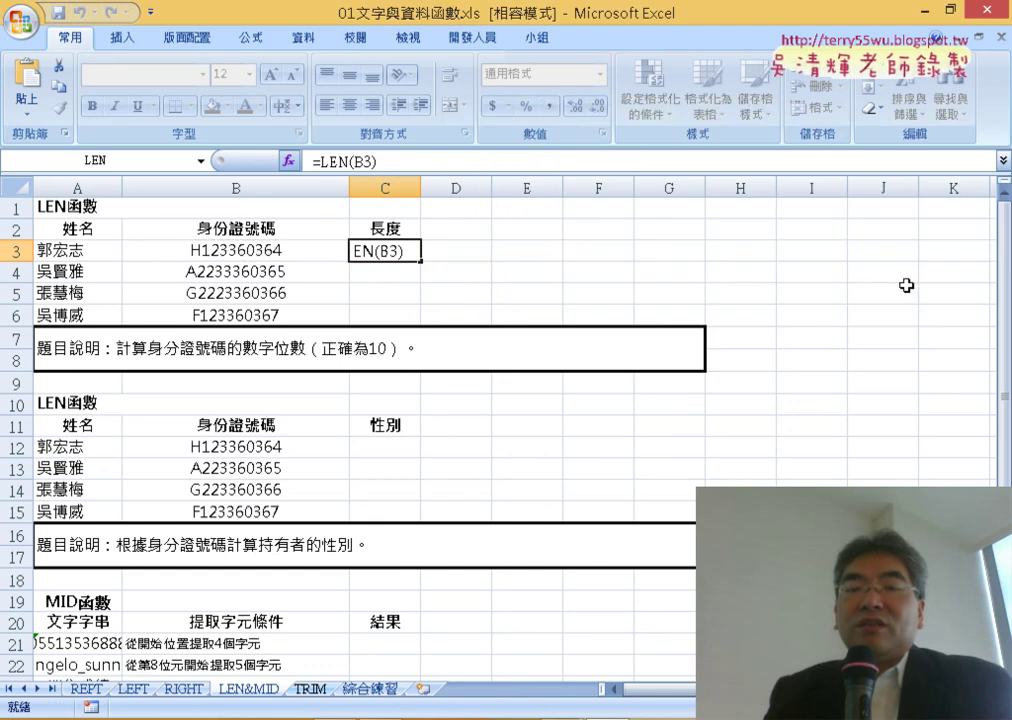
Step: Widen column D and enter =BIG5(B3) in D3 to get a full-width copy of the ID
left_click(471, 248)
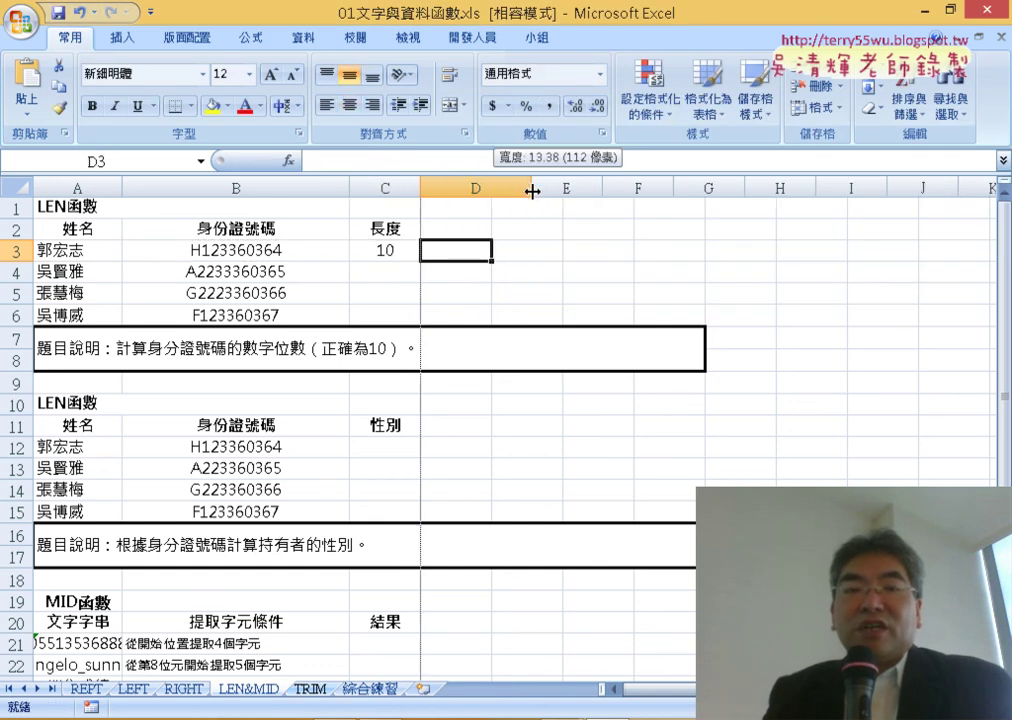
left_click_drag(488, 188, 603, 190)
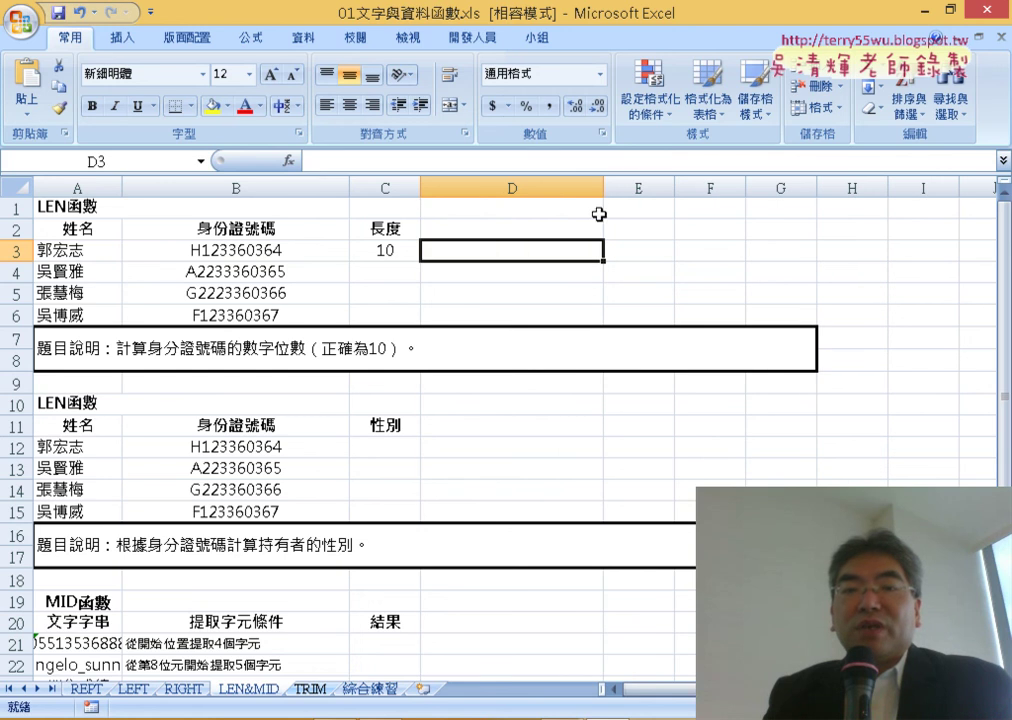
left_click(289, 160)
double_click(565, 191)
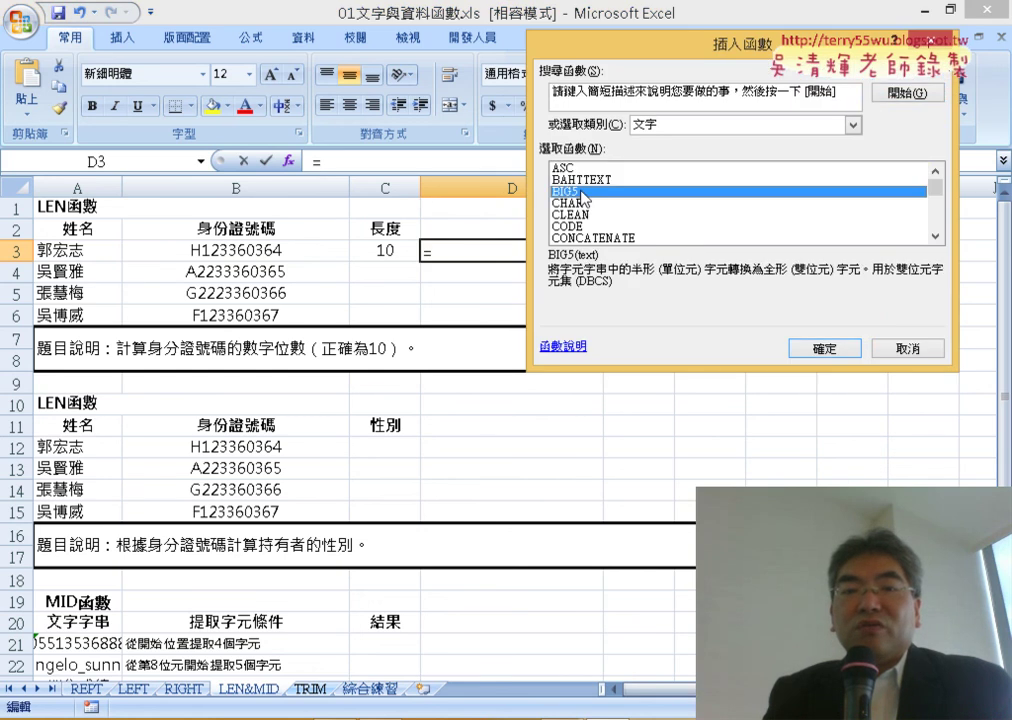
left_click(270, 259)
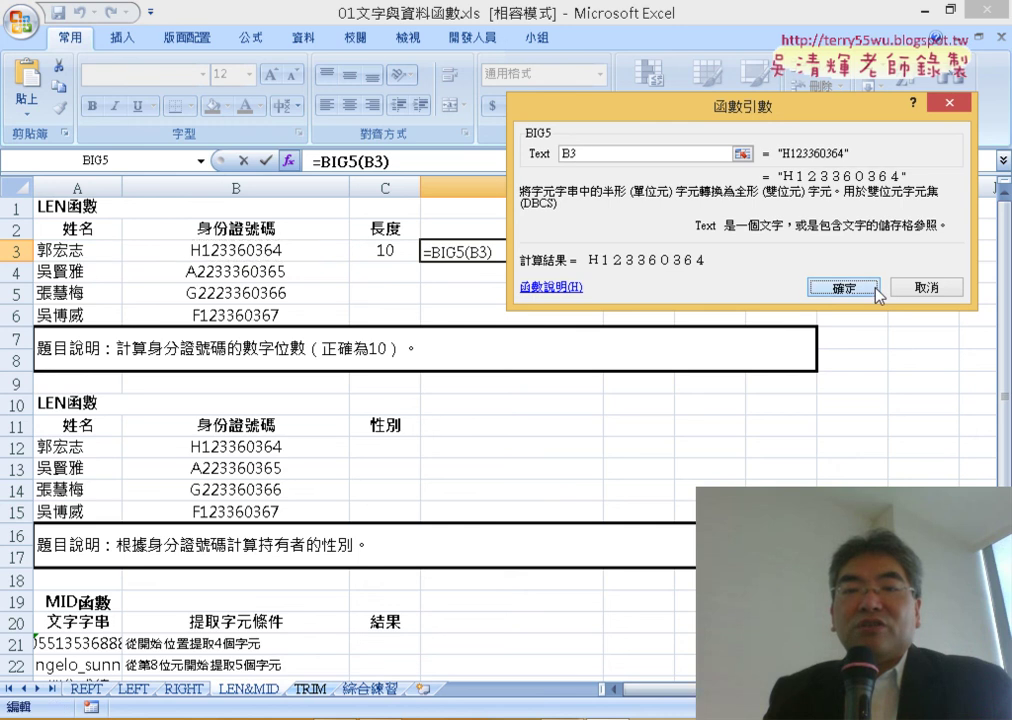
left_click(843, 287)
left_click_drag(604, 188, 622, 188)
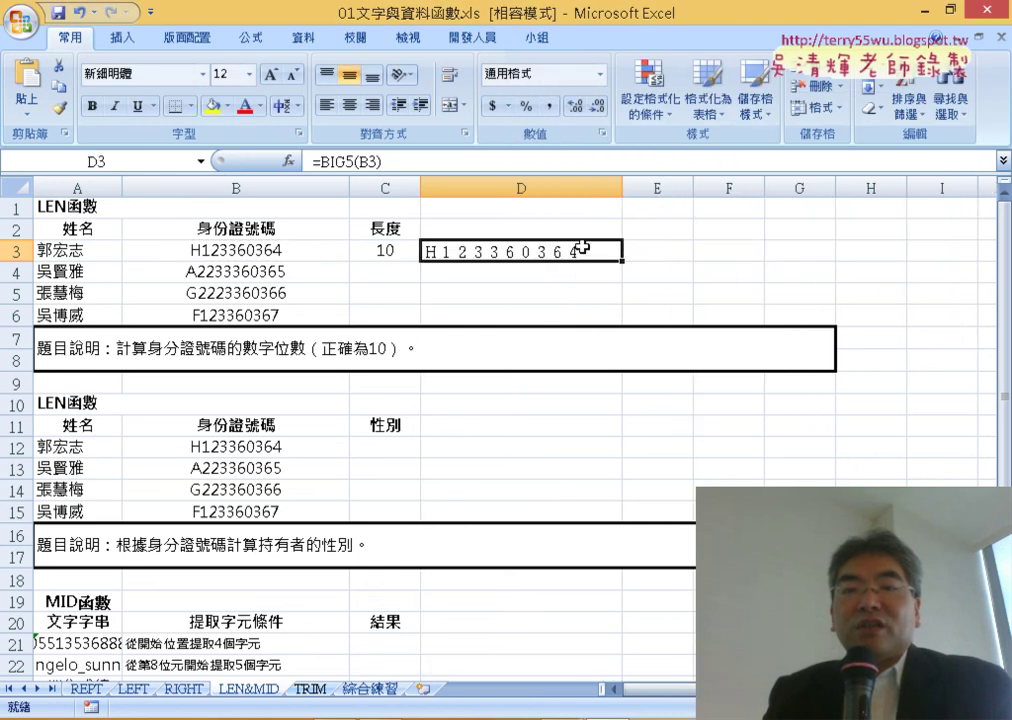
Step: Enter =LENB(D3) in E3, which returns a byte count of 20
left_click(661, 256)
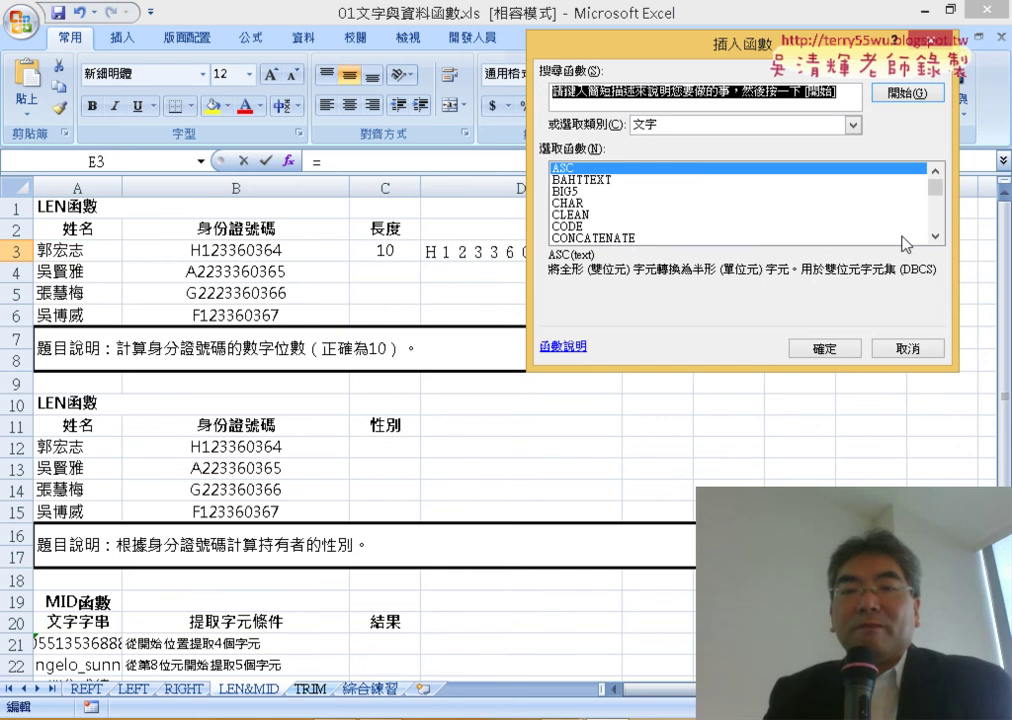
left_click(936, 236)
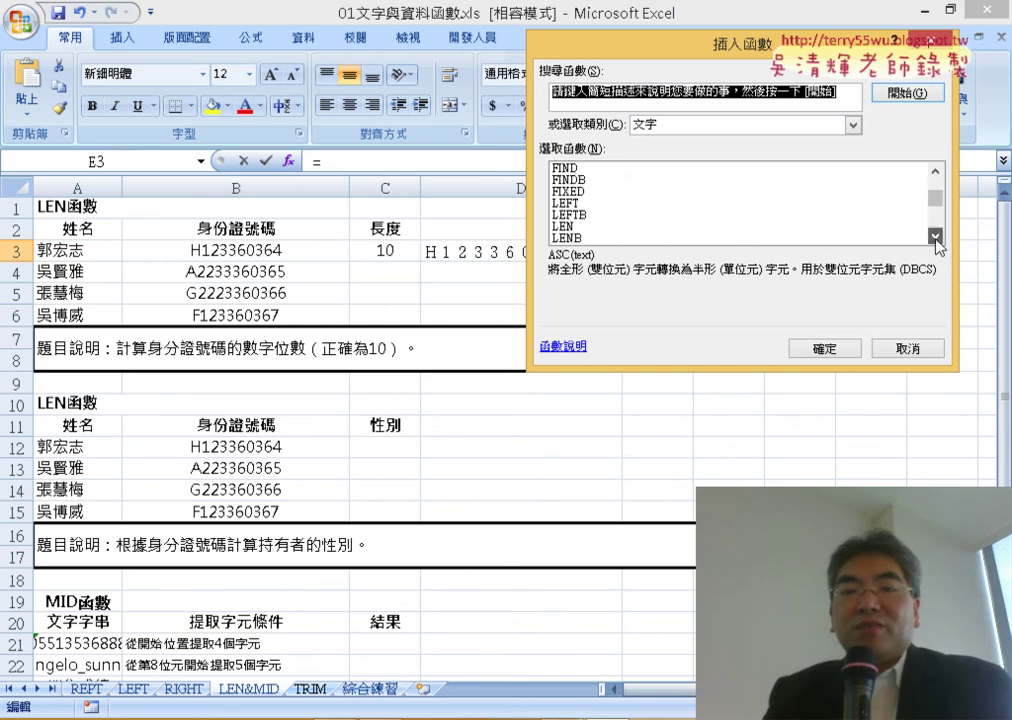
left_click(937, 238)
double_click(653, 227)
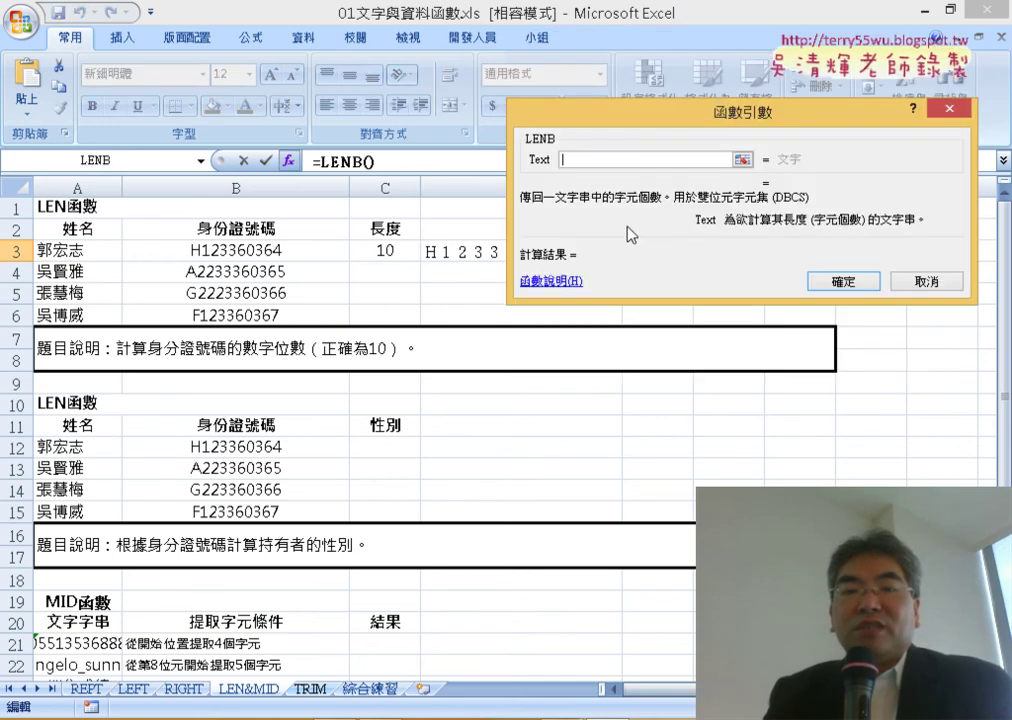
left_click(481, 257)
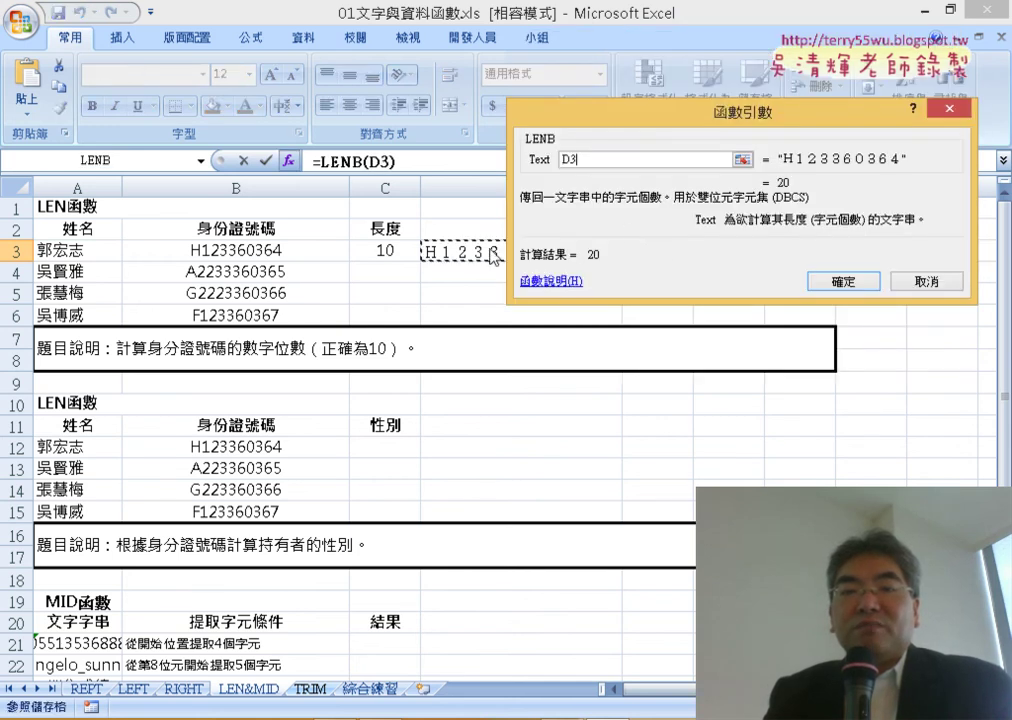
left_click(842, 279)
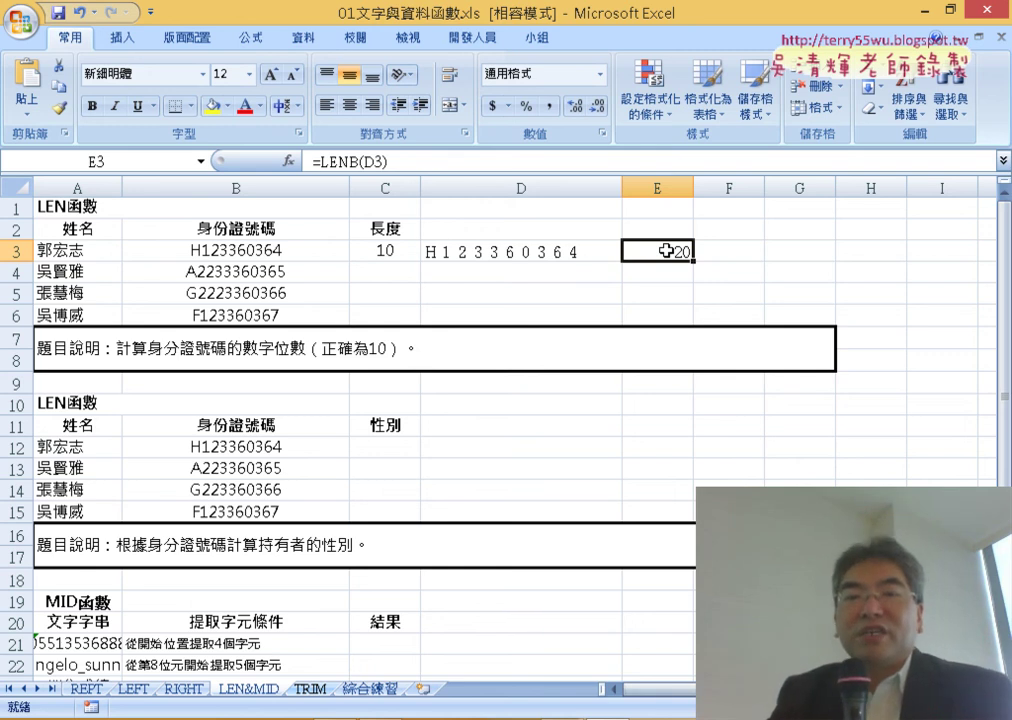
left_click(404, 254)
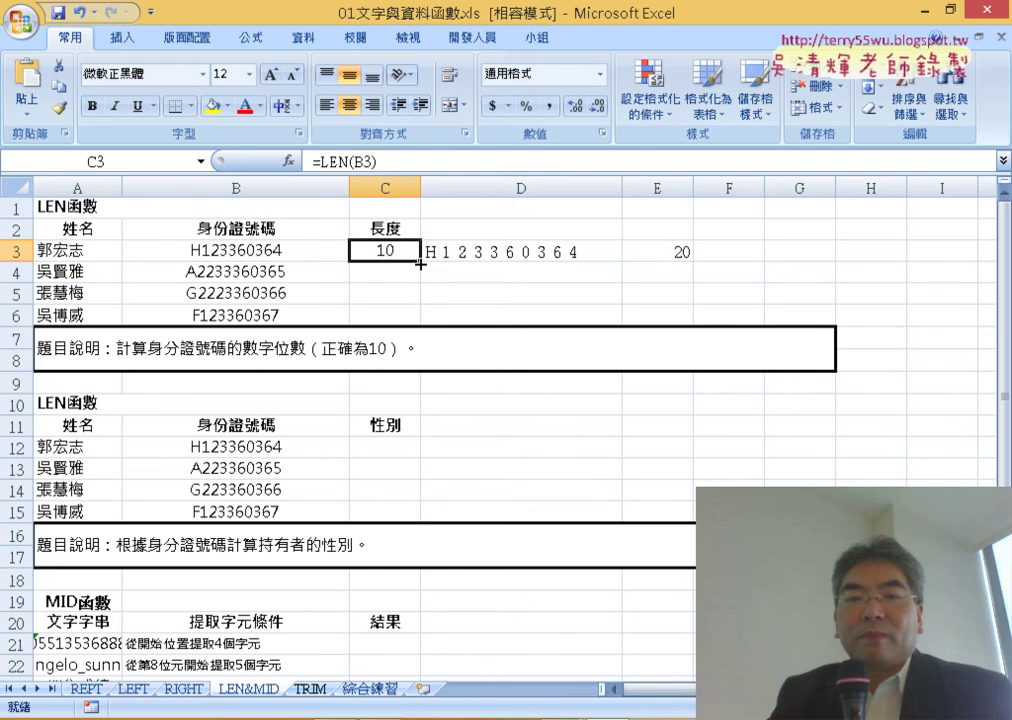
Step: Fill C3's LEN formula down to C6, giving lengths 10, 11, 11, 10, and point out C4:C5
mouse_move(420, 264)
left_mouse_down()
mouse_move(435, 316)
mouse_move(457, 319)
left_mouse_up()
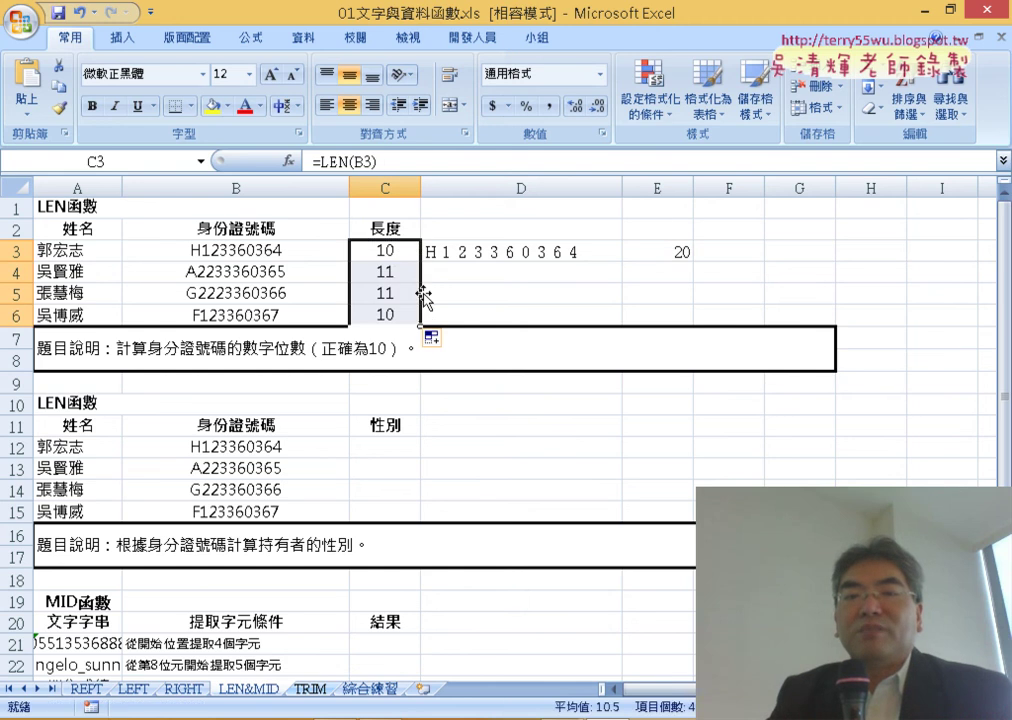
left_click_drag(394, 272, 397, 294)
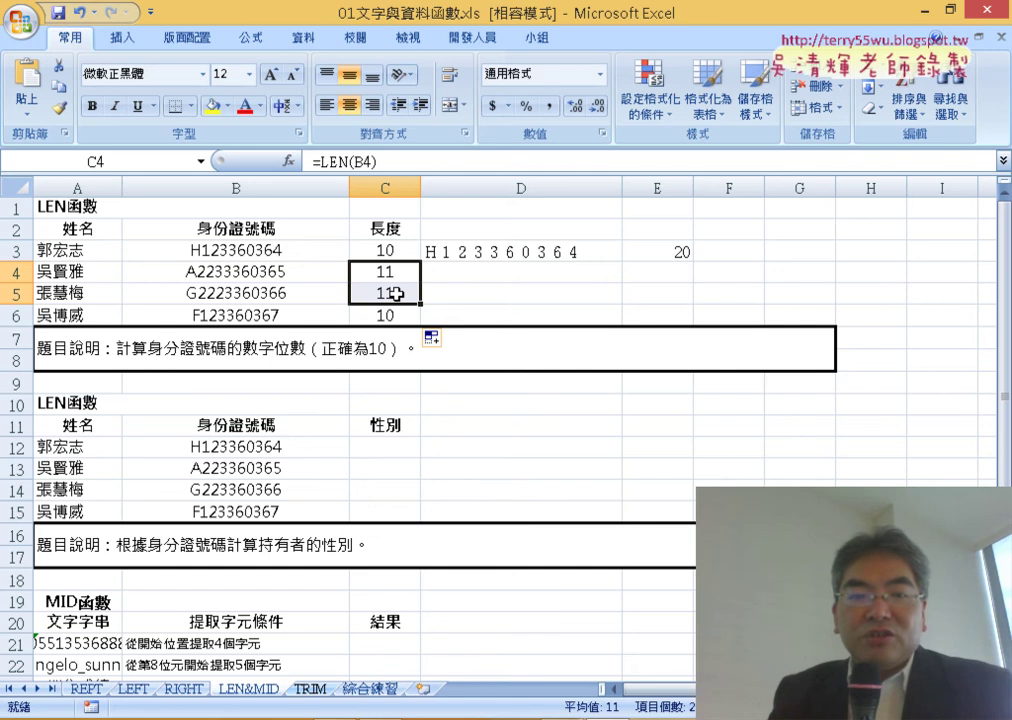
left_click(384, 452)
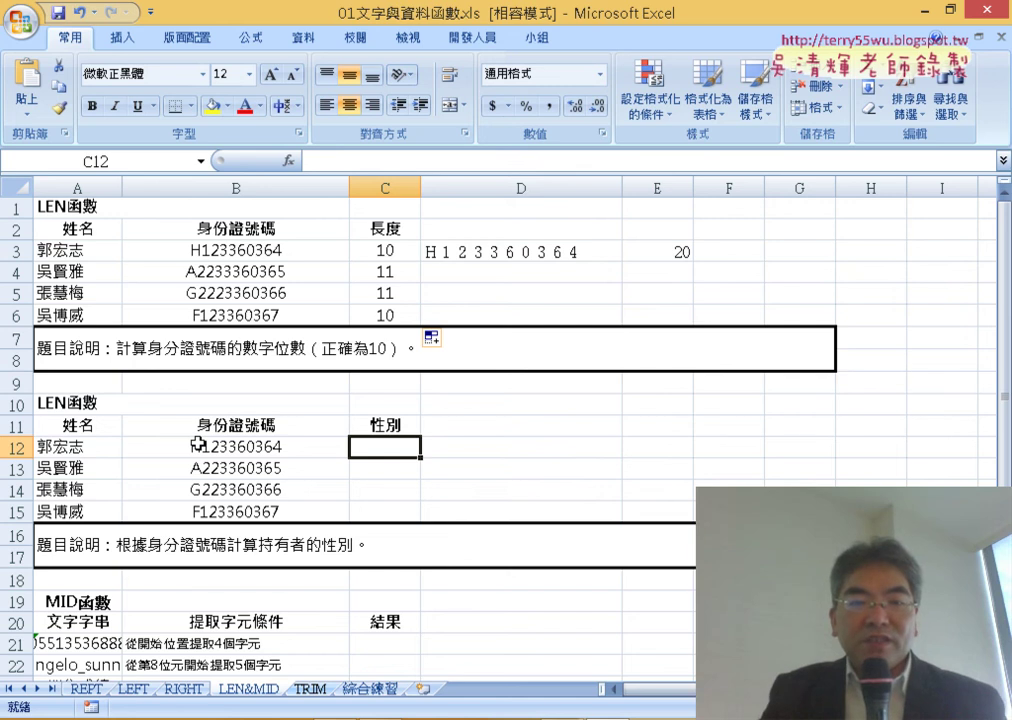
Step: Select the 性別 cell C12 beside the first ID and bring up the text-function list
left_click(290, 445)
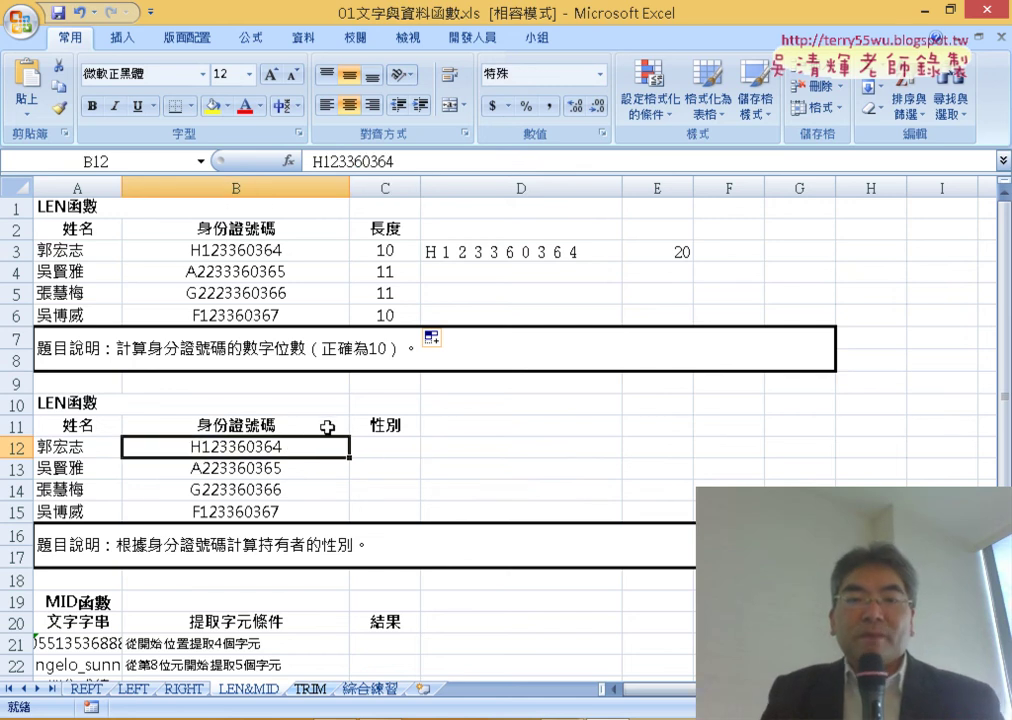
left_click(396, 454)
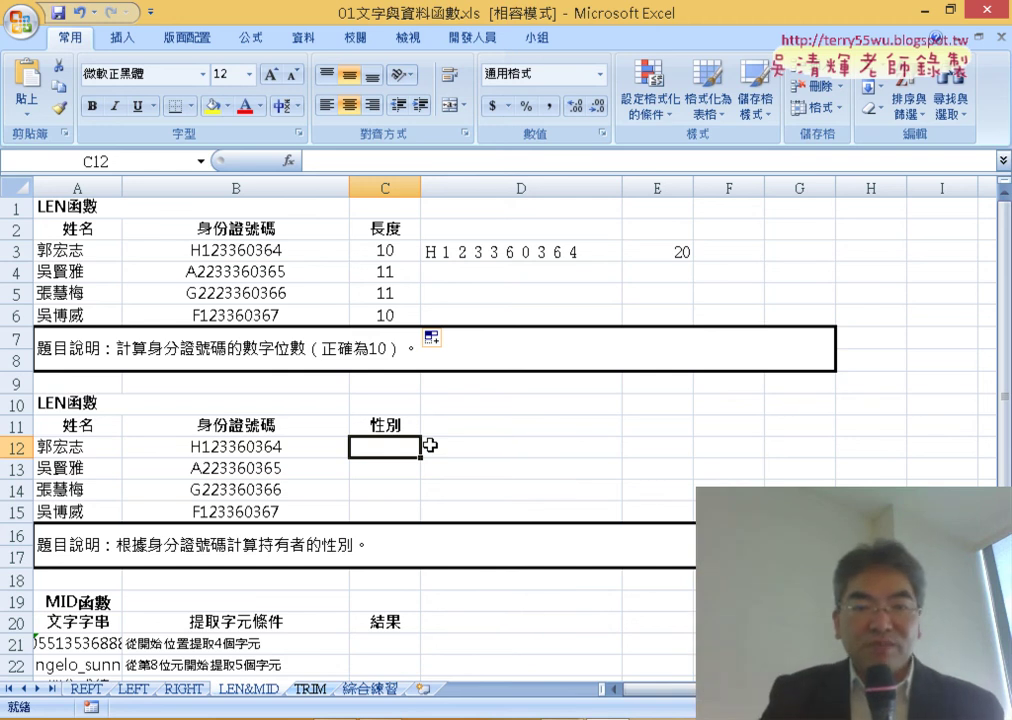
scroll(430, 445, "down", 1)
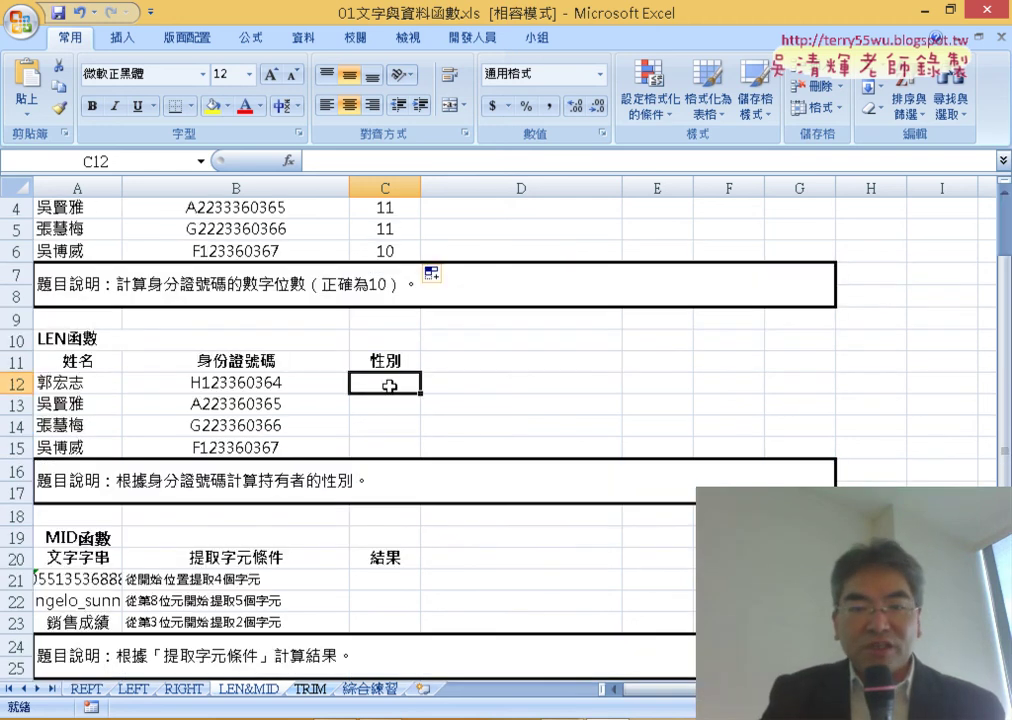
scroll(385, 383, "up", 2, "ctrl")
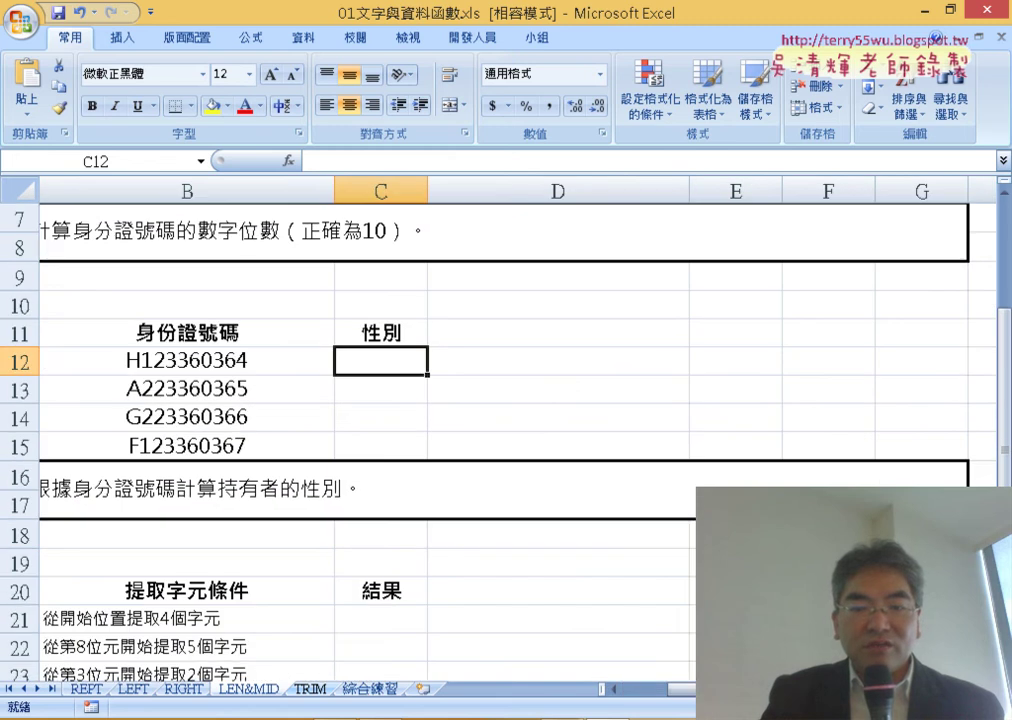
scroll(500, 430, "left", 1)
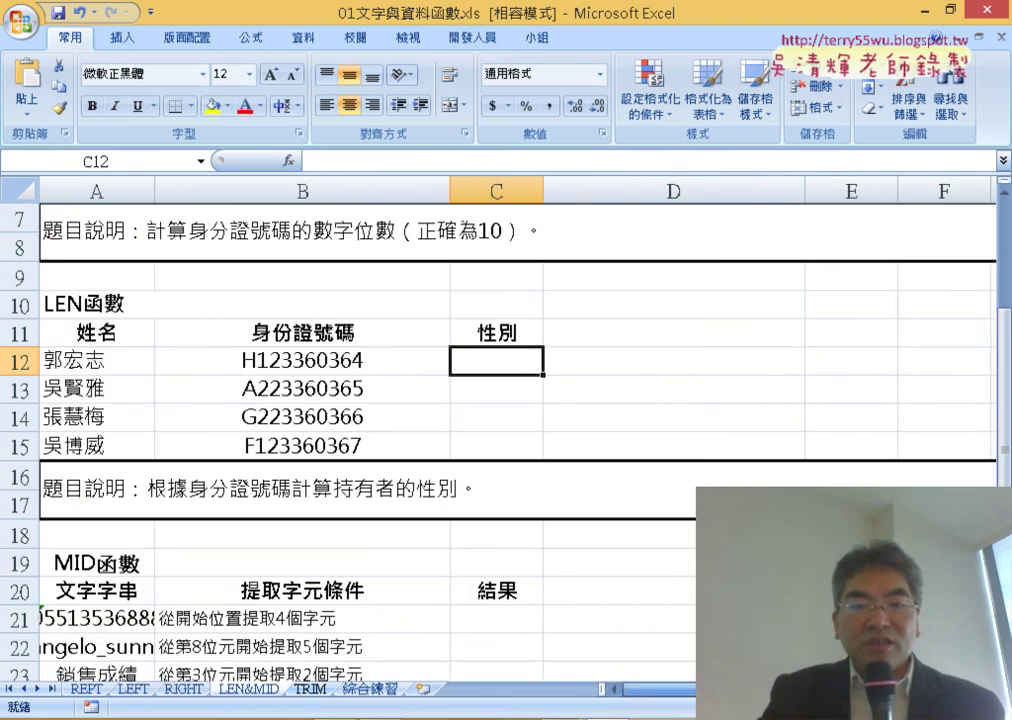
left_click(288, 161)
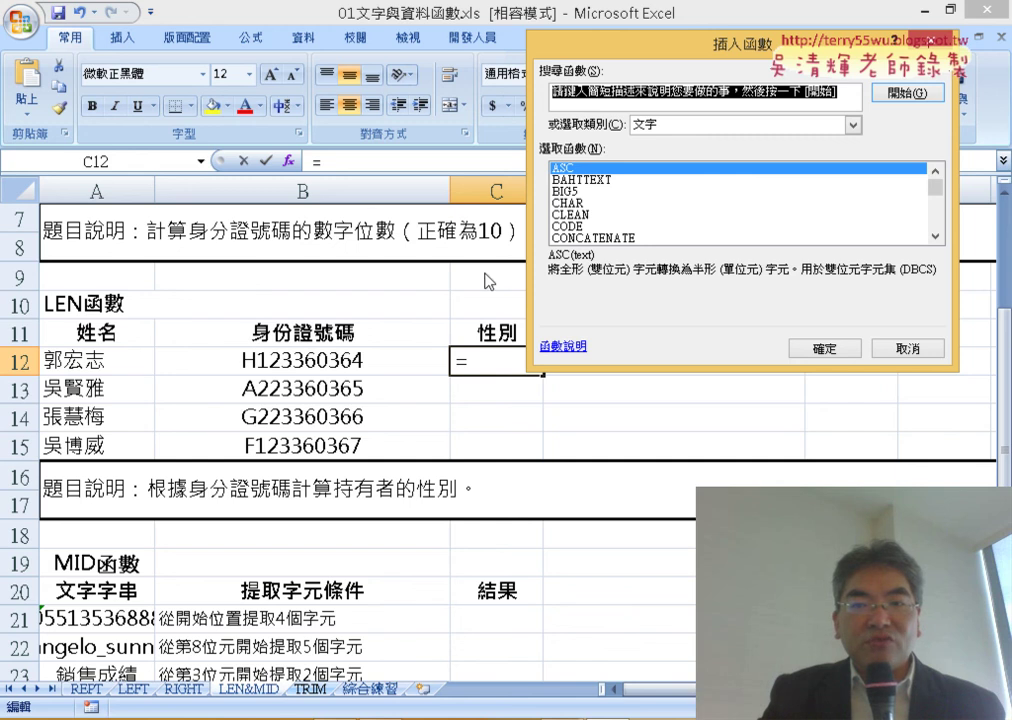
Step: Pick MID from the function list and open its argument fields
left_click(935, 237)
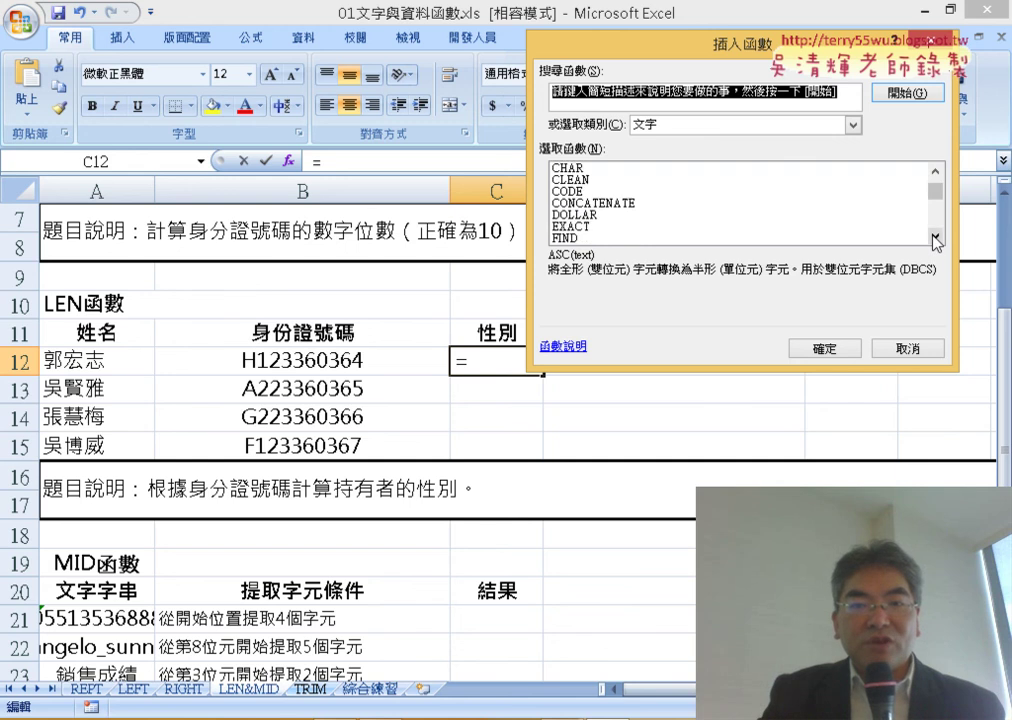
left_click(935, 237)
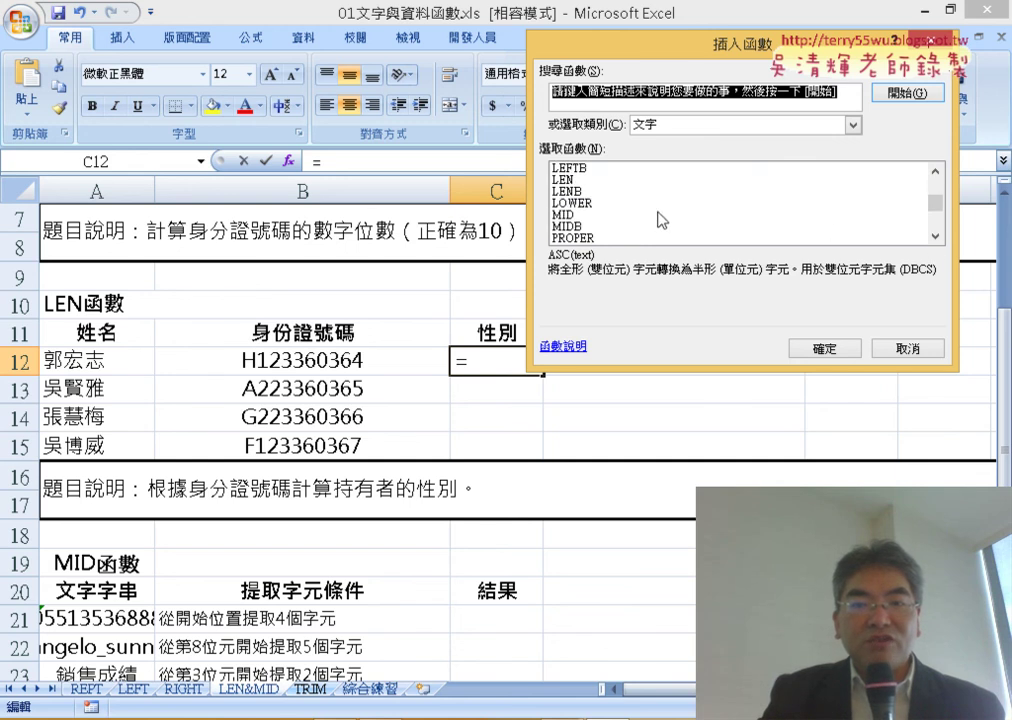
left_click(623, 216)
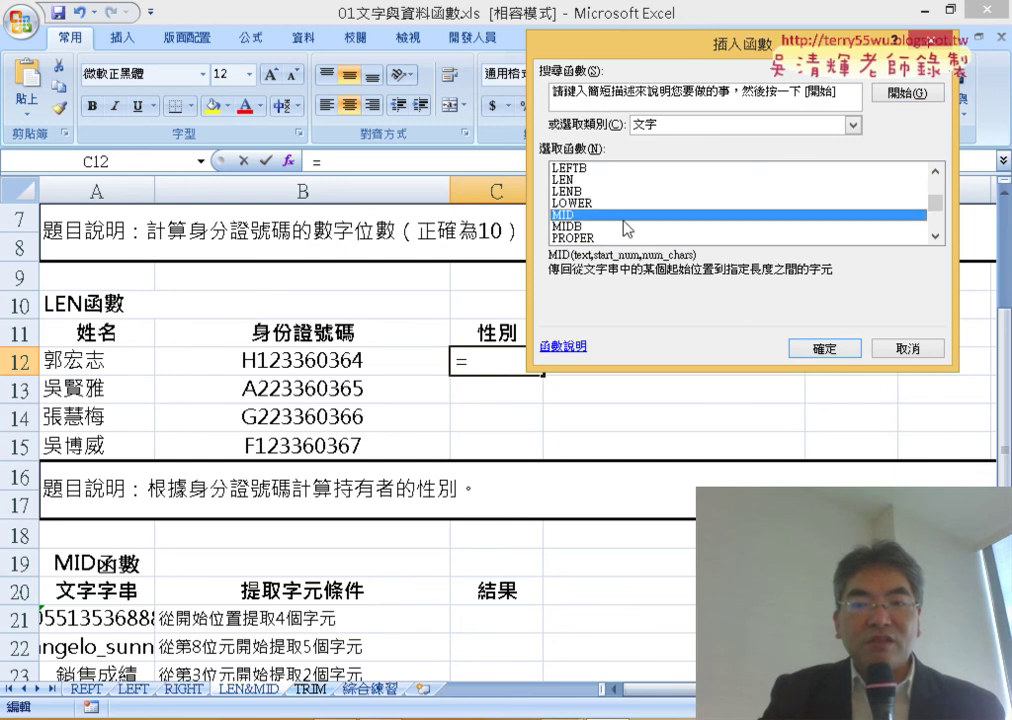
left_click(827, 353)
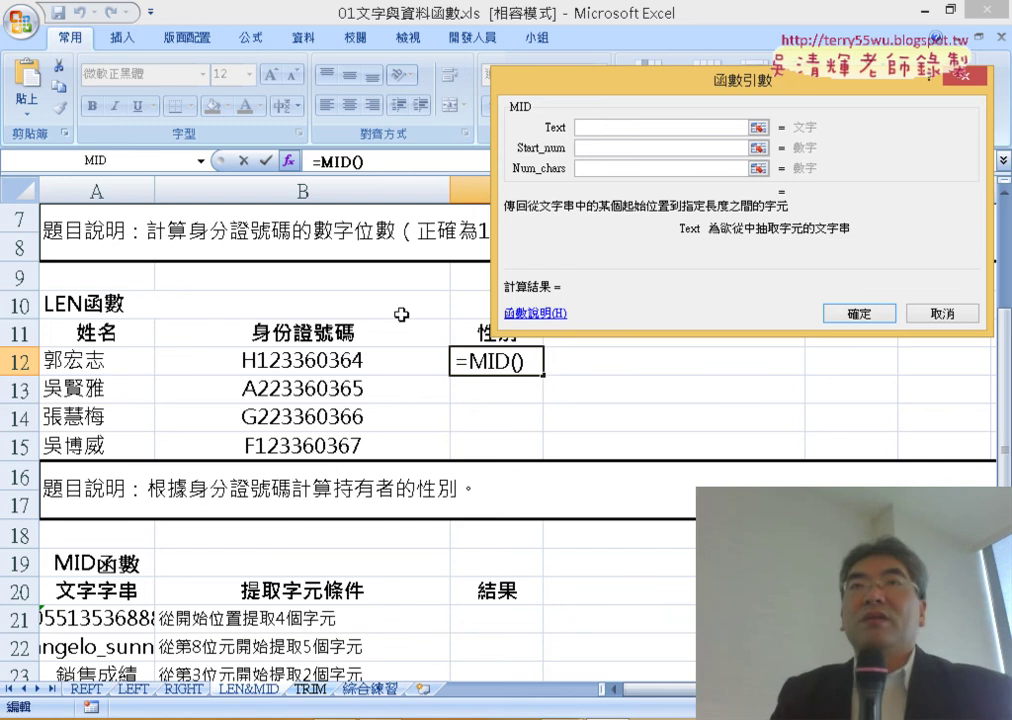
Step: Fill MID's arguments with text B12, start 2 and length 1, previewing 1
left_click(337, 372)
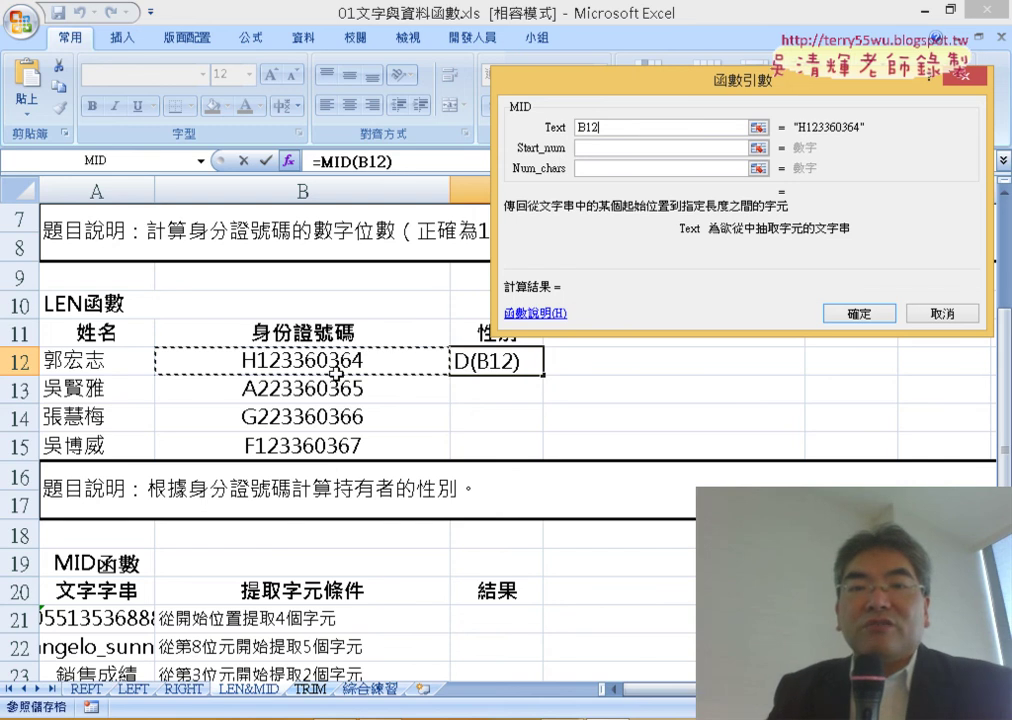
left_click(593, 146)
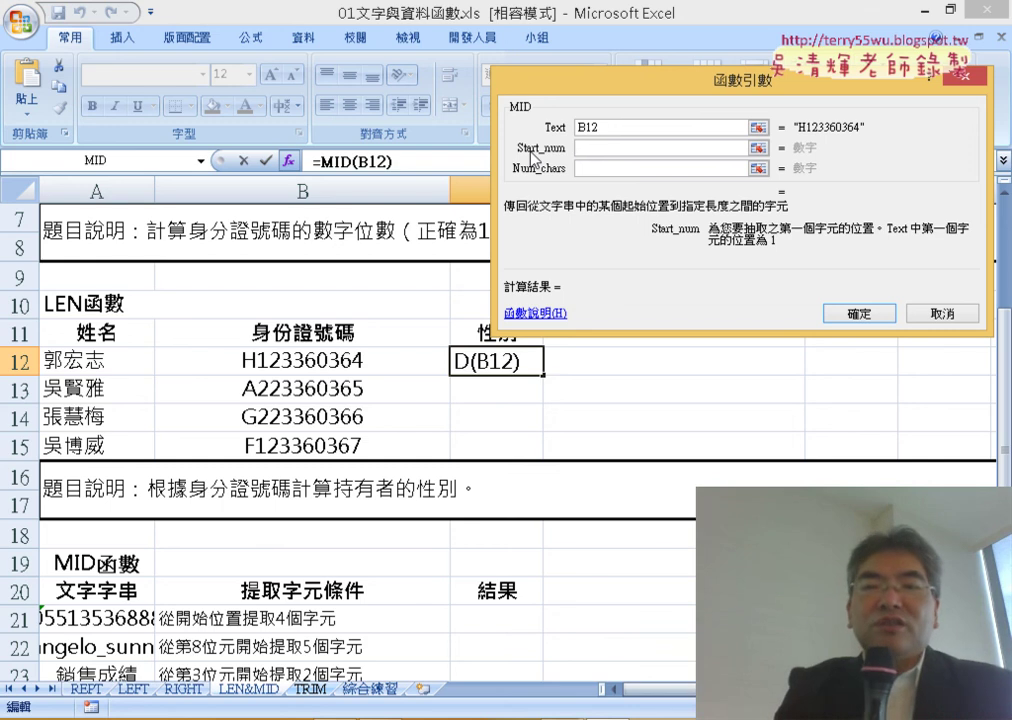
type("2")
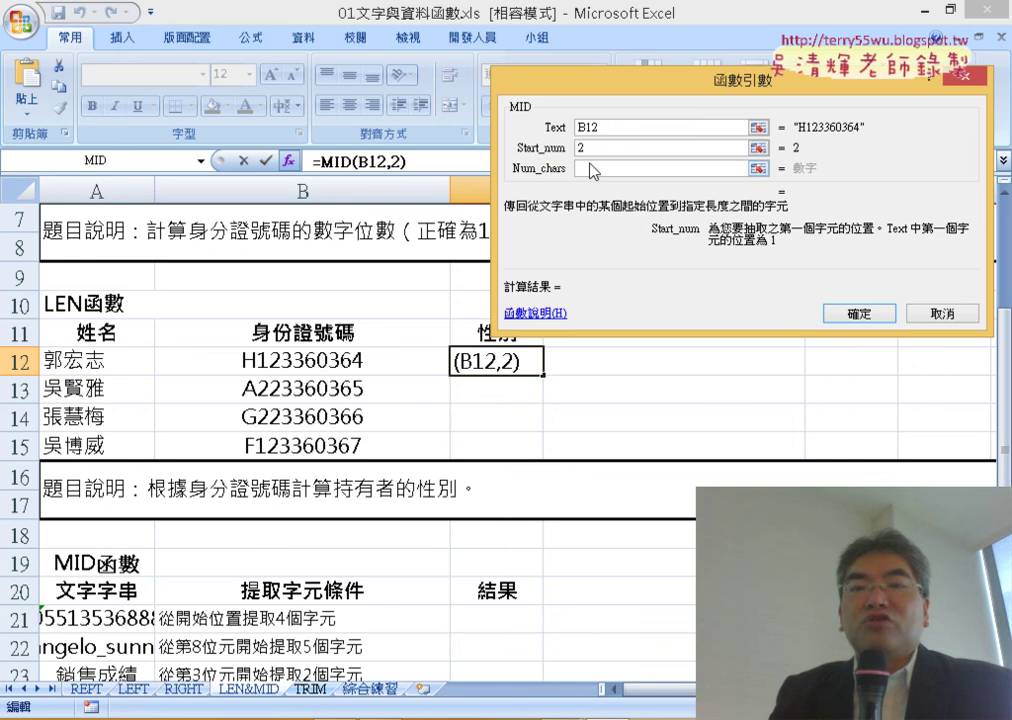
left_click(597, 168)
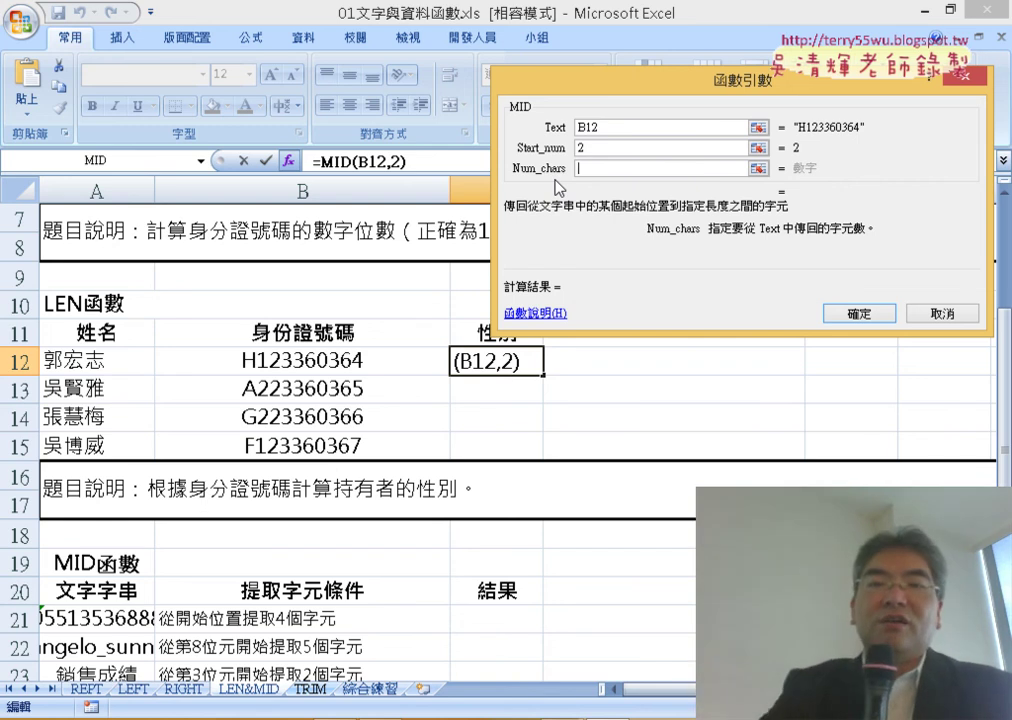
type("1")
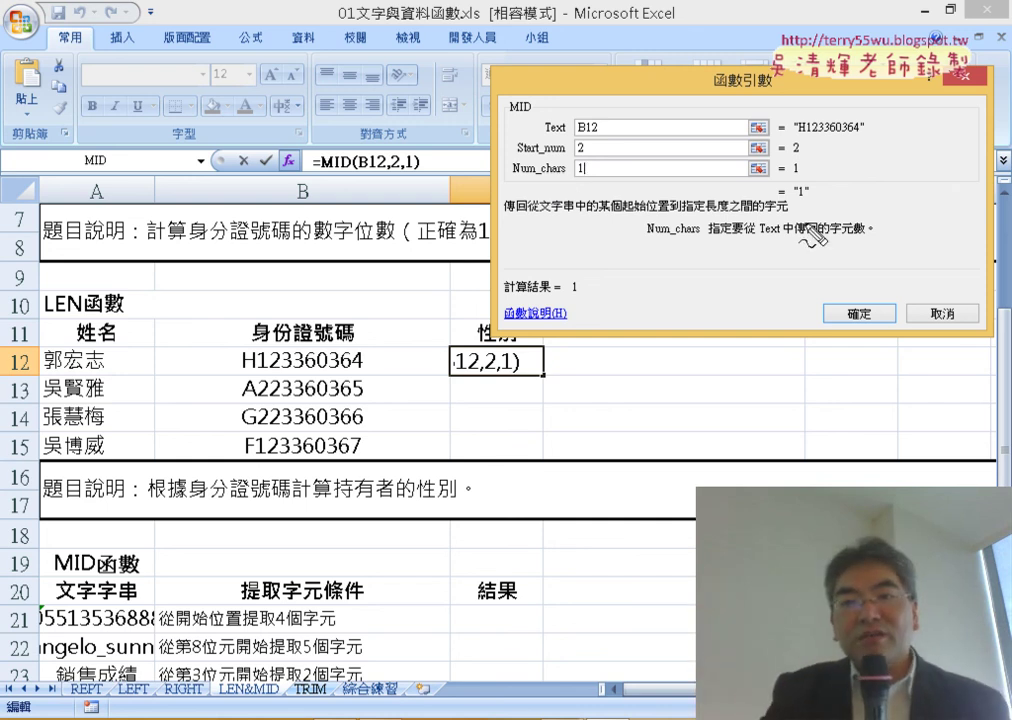
Step: Confirm =MID(B12,2,1) in C12 so it shows the gender digit 1
left_click_drag(806, 208, 808, 213)
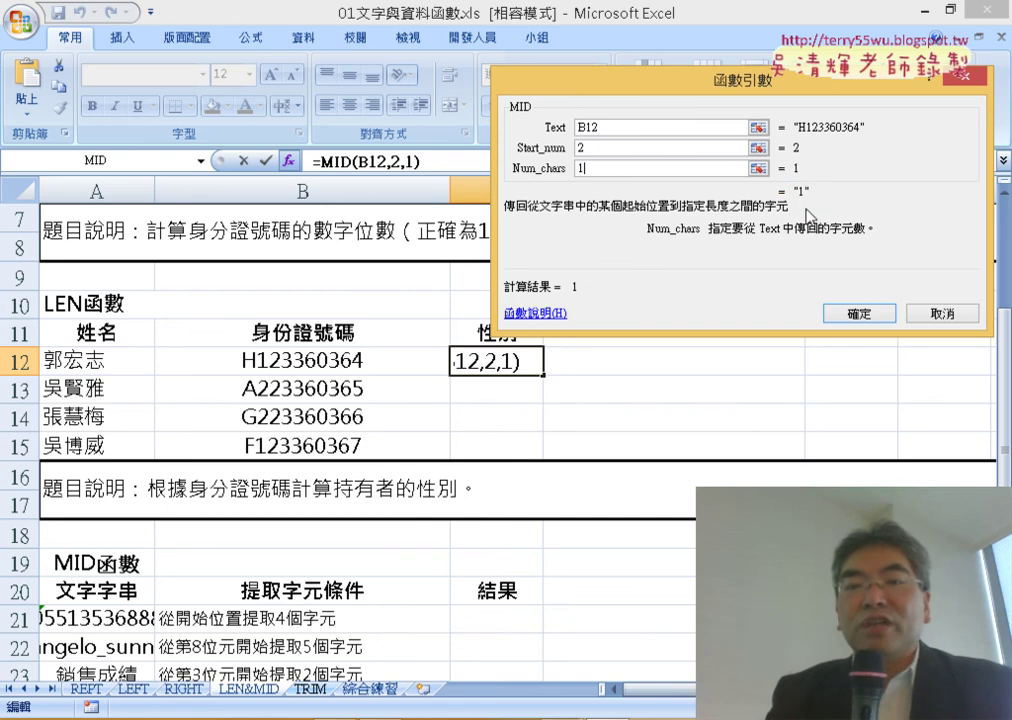
left_click(858, 313)
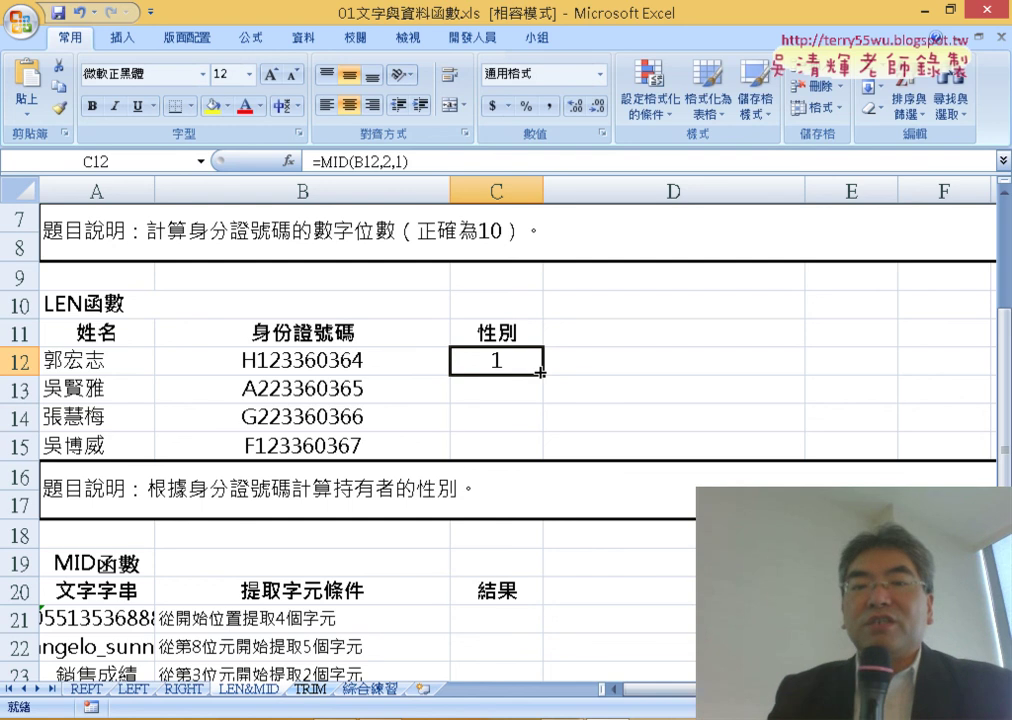
Step: Fill the MID formula down to C15 and select its expression in the formula bar
left_click_drag(543, 375, 543, 455)
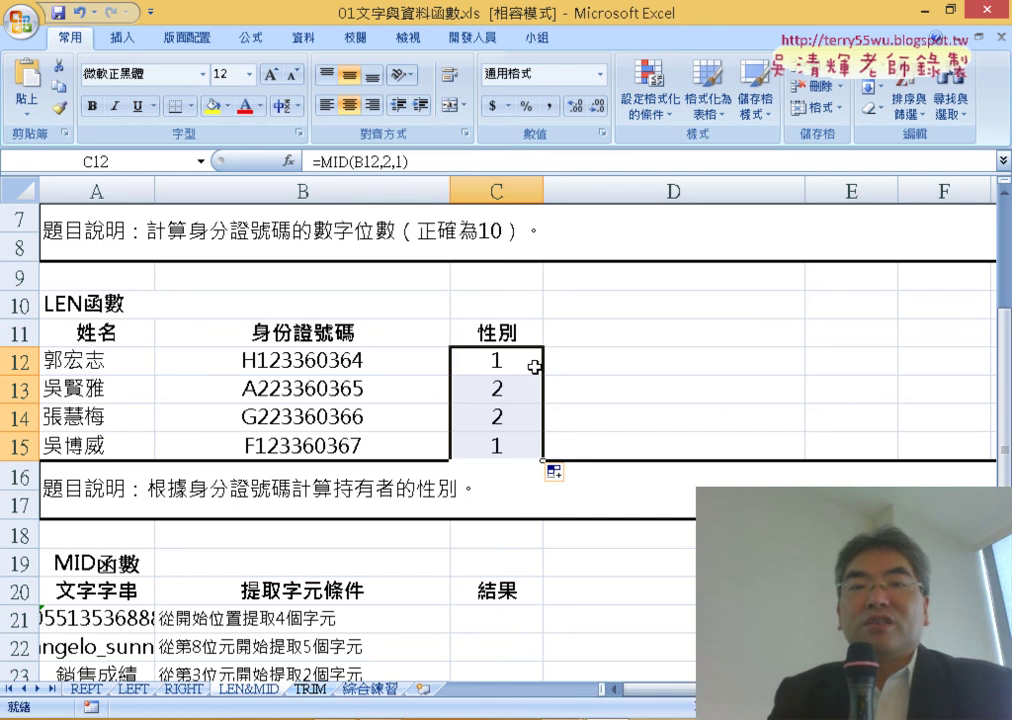
double_click(330, 161)
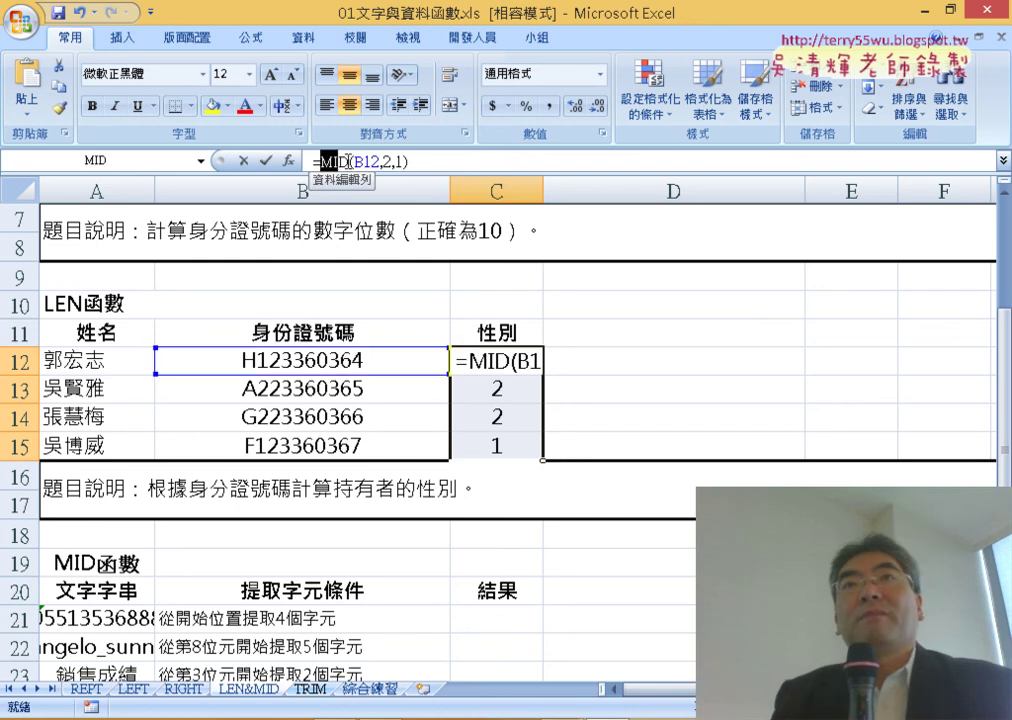
left_click_drag(330, 161, 433, 158)
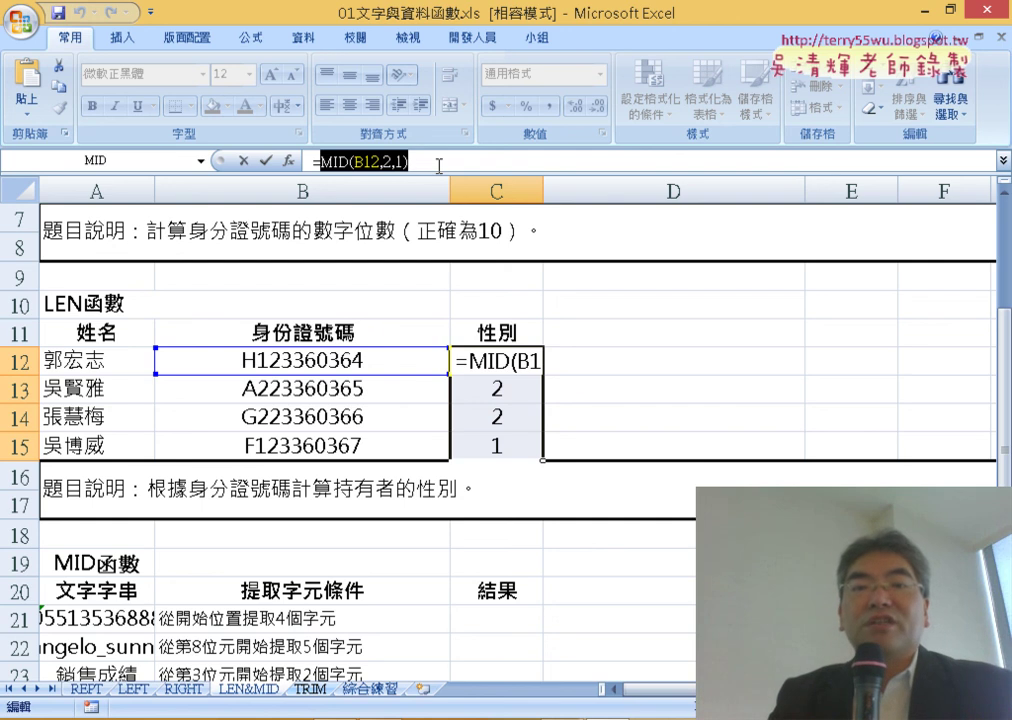
Step: Cut the MID expression and wrap it in IF, with logical test MID(B12,2,1)=1
right_click(380, 158)
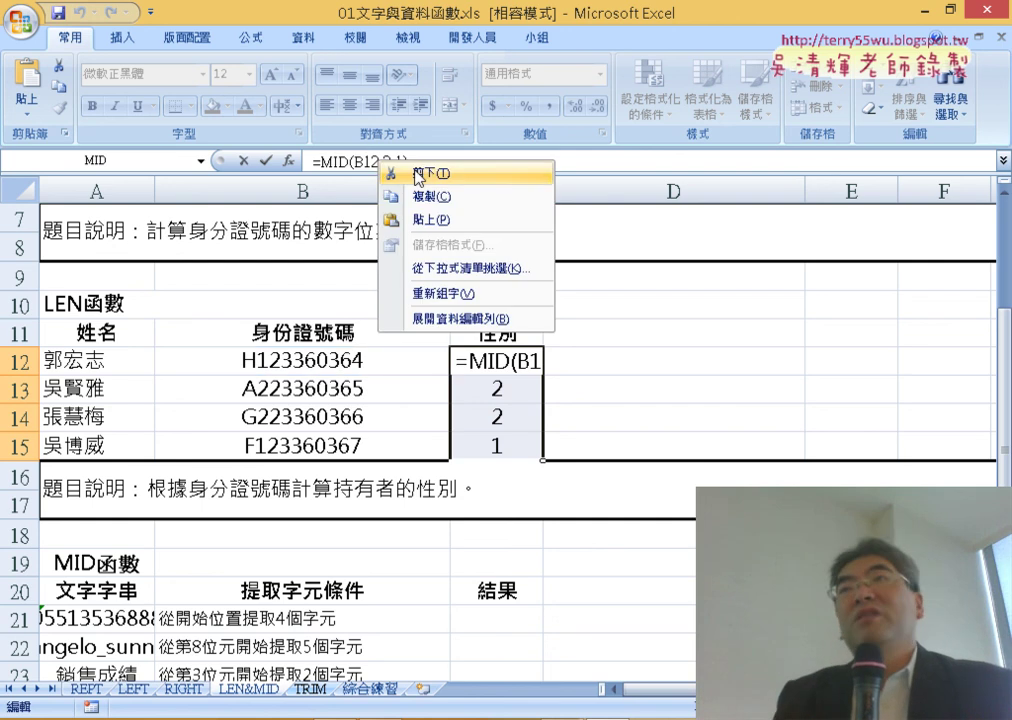
left_click(417, 175)
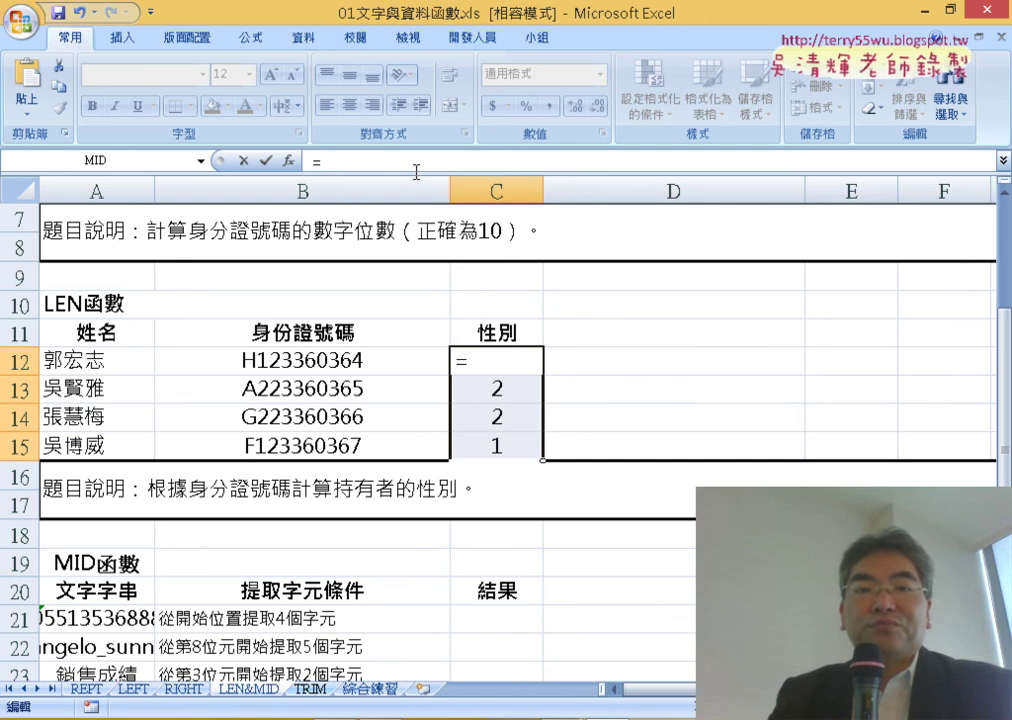
left_click(288, 160)
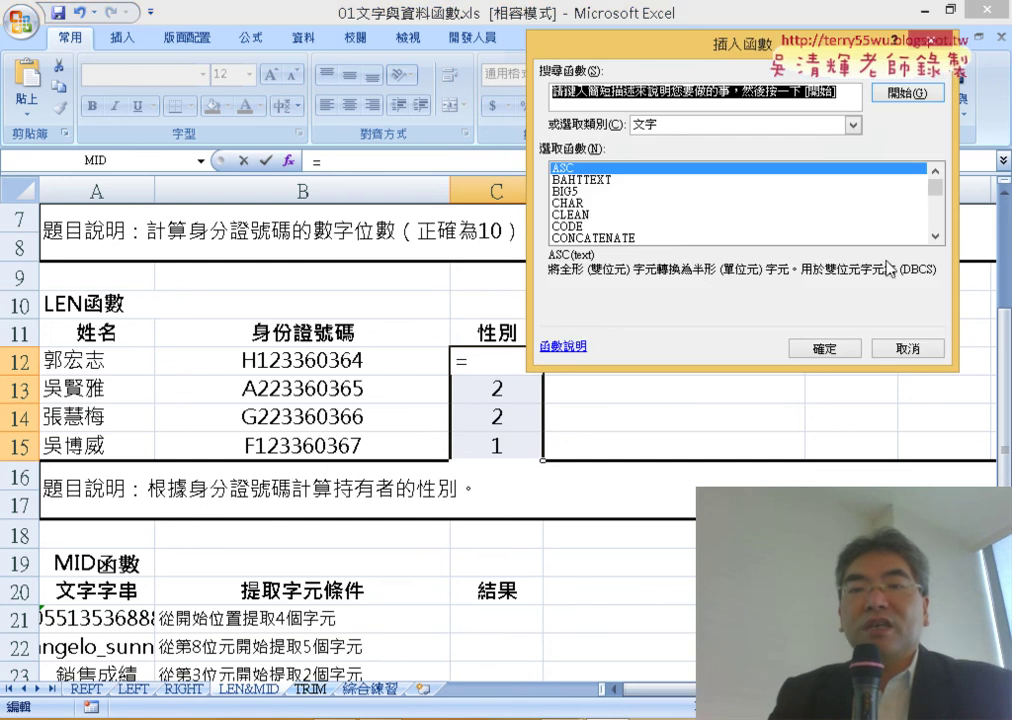
left_click(776, 124)
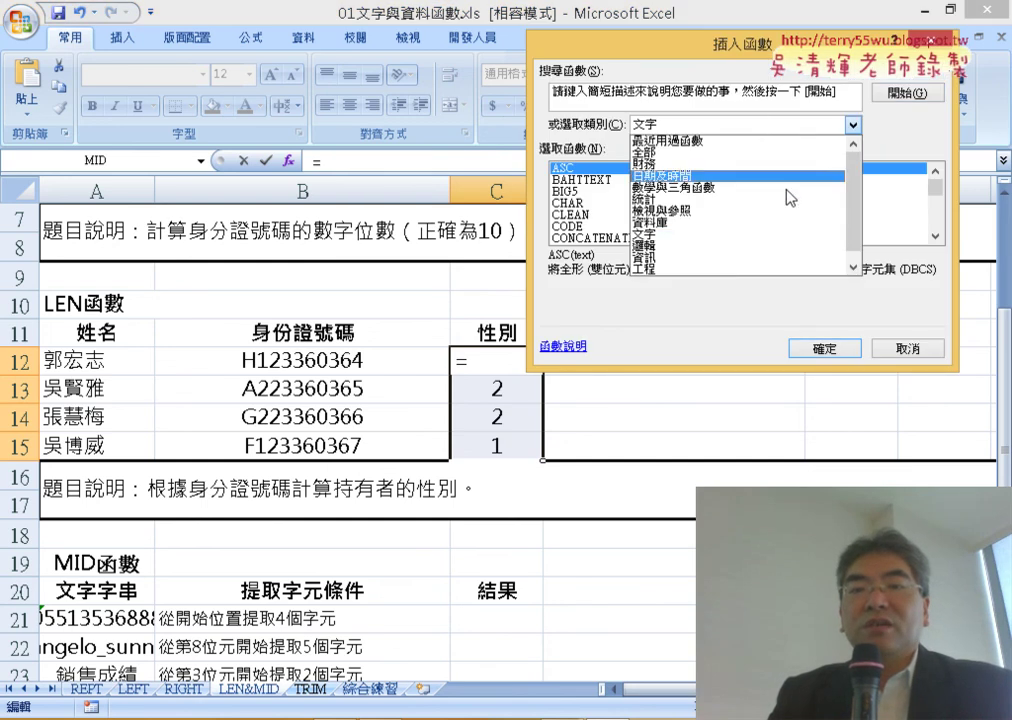
left_click(799, 246)
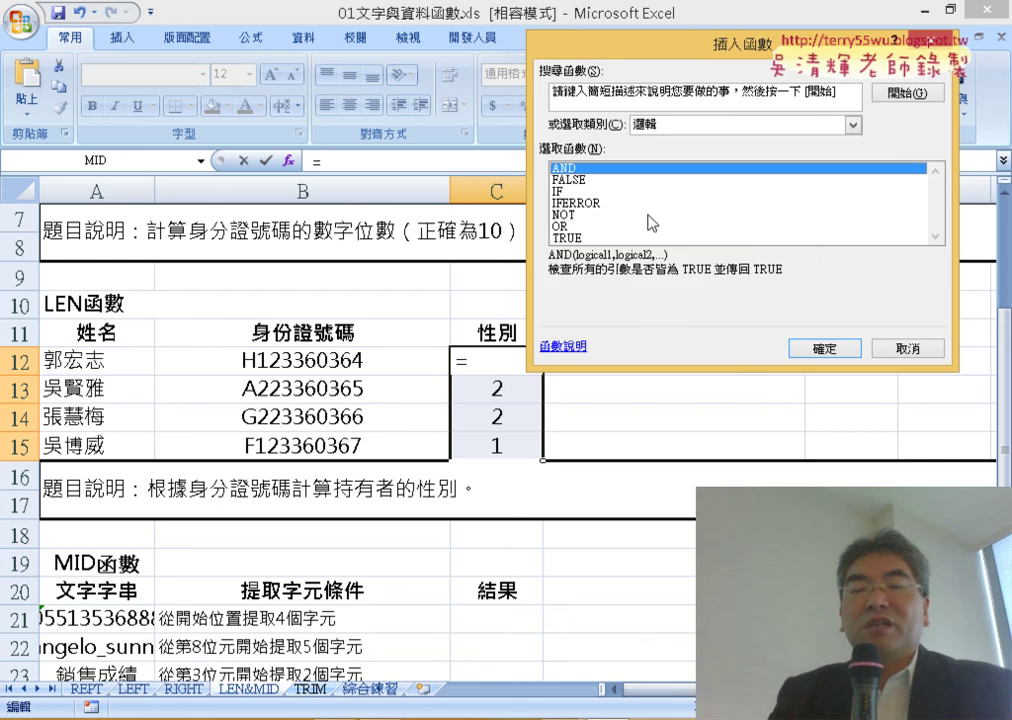
double_click(600, 191)
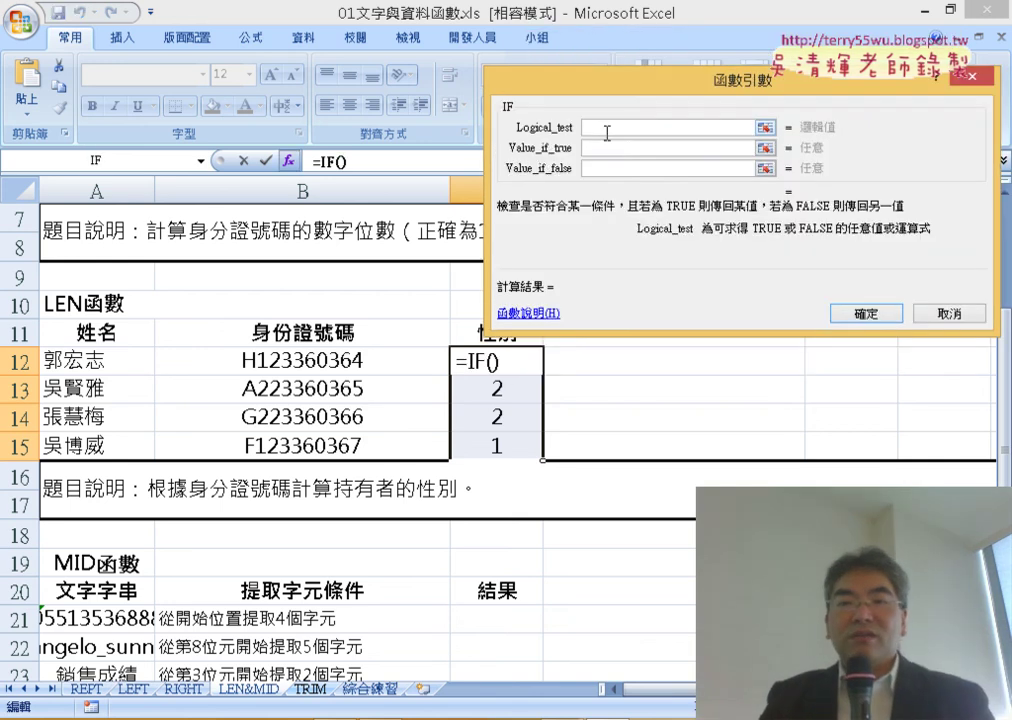
right_click(607, 138)
left_click(628, 191)
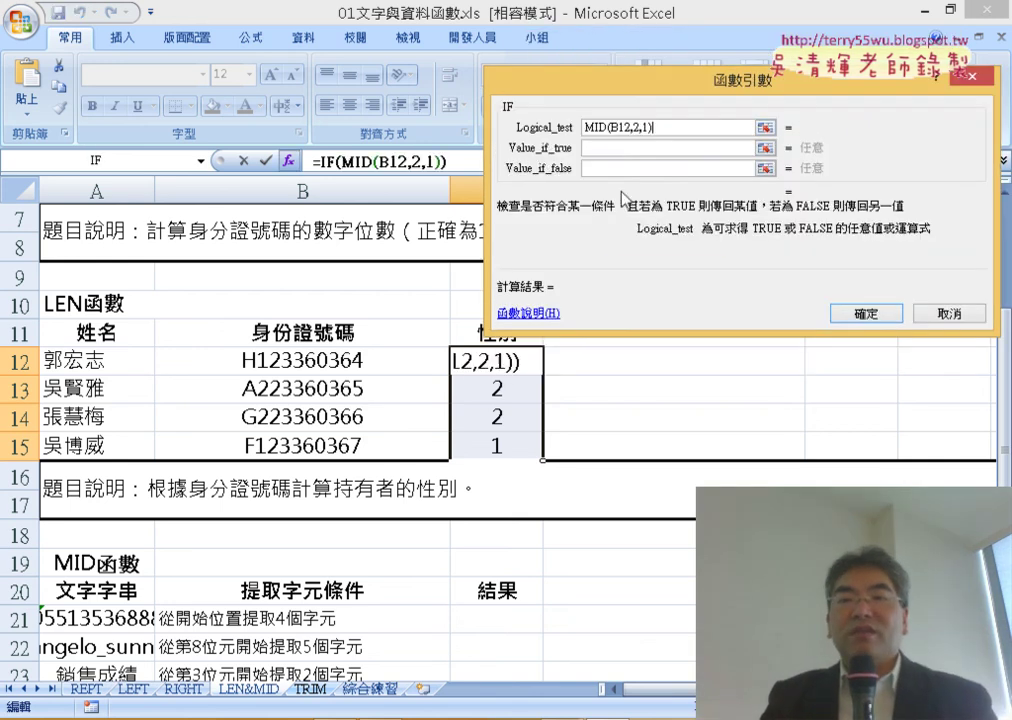
left_click(669, 128)
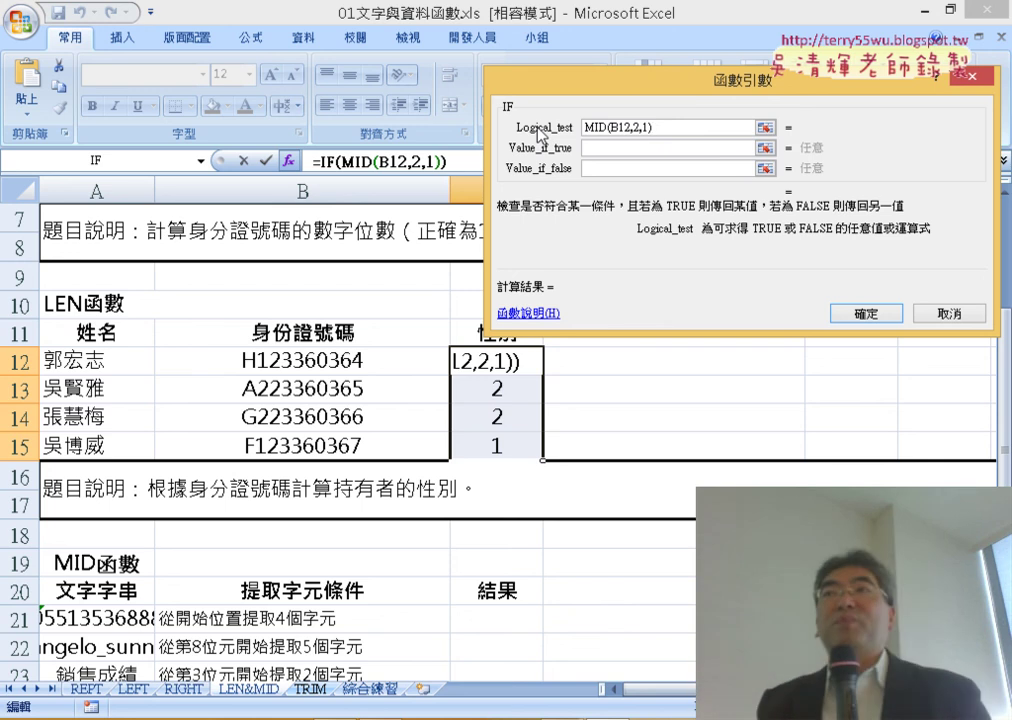
type("=")
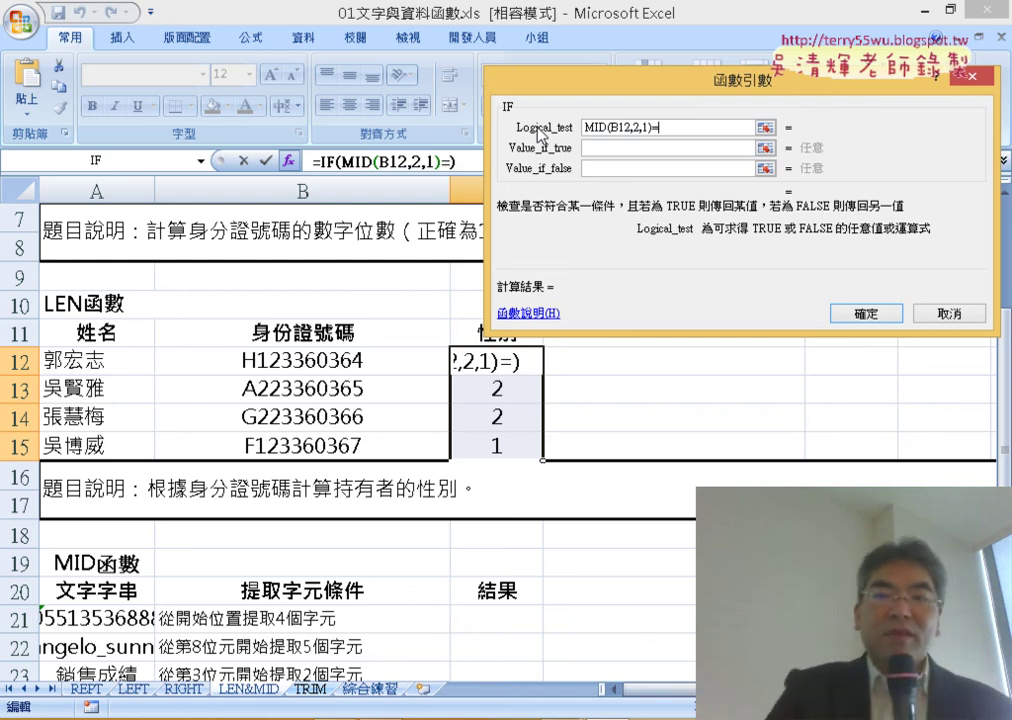
type("1")
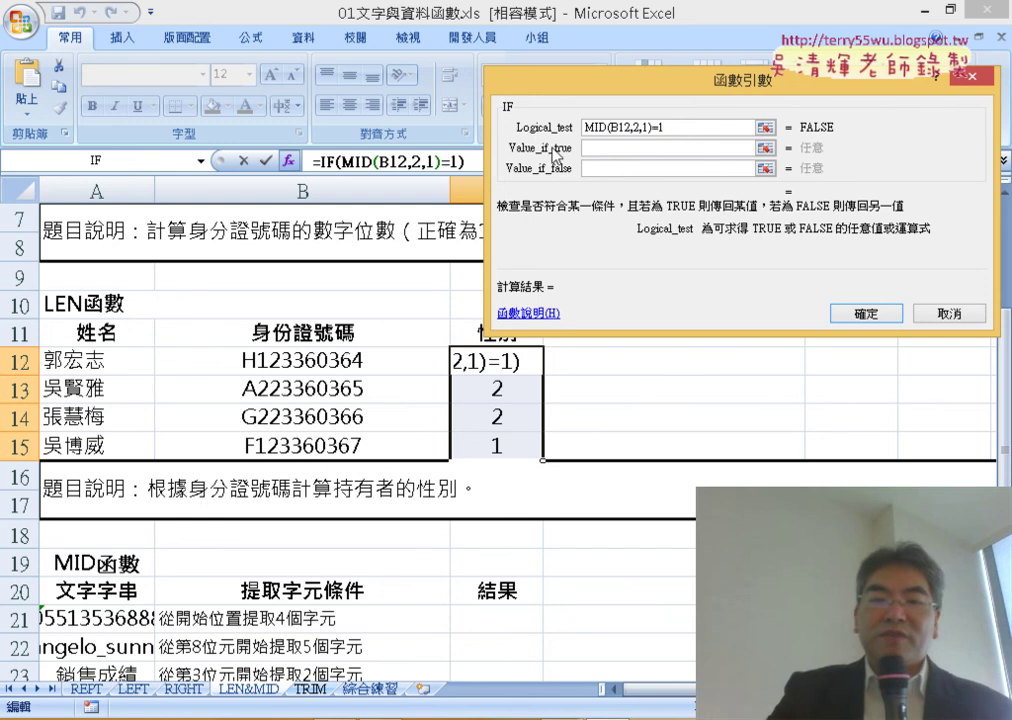
Step: Give the IF formula 男 as the true value and 女 as the false value; C12 shows 女
left_click(606, 148)
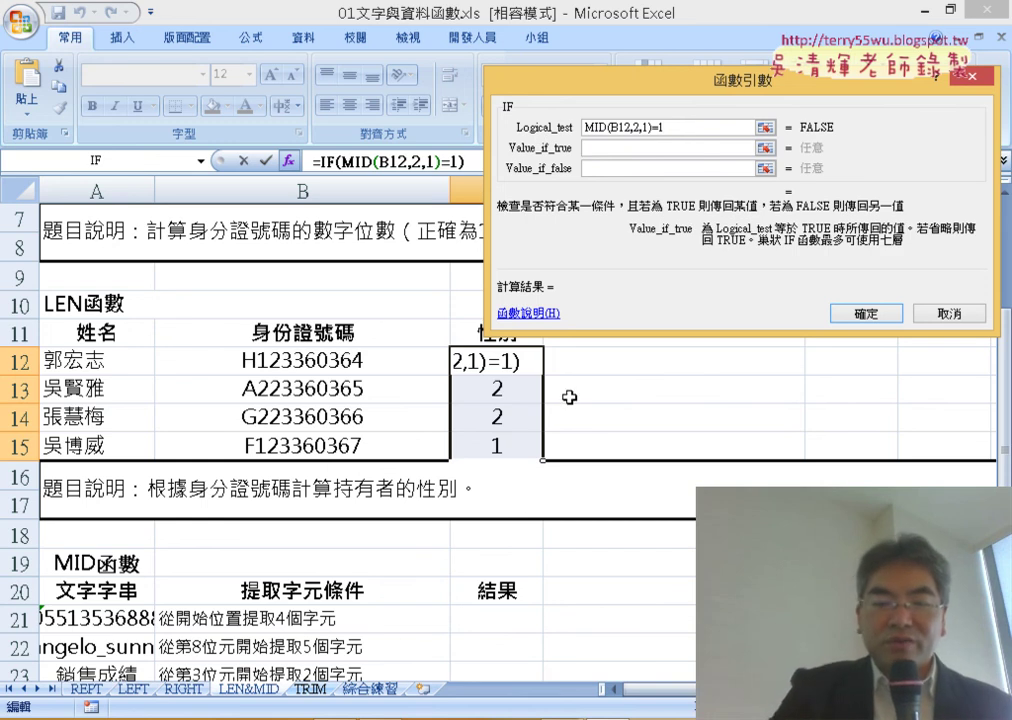
type("s")
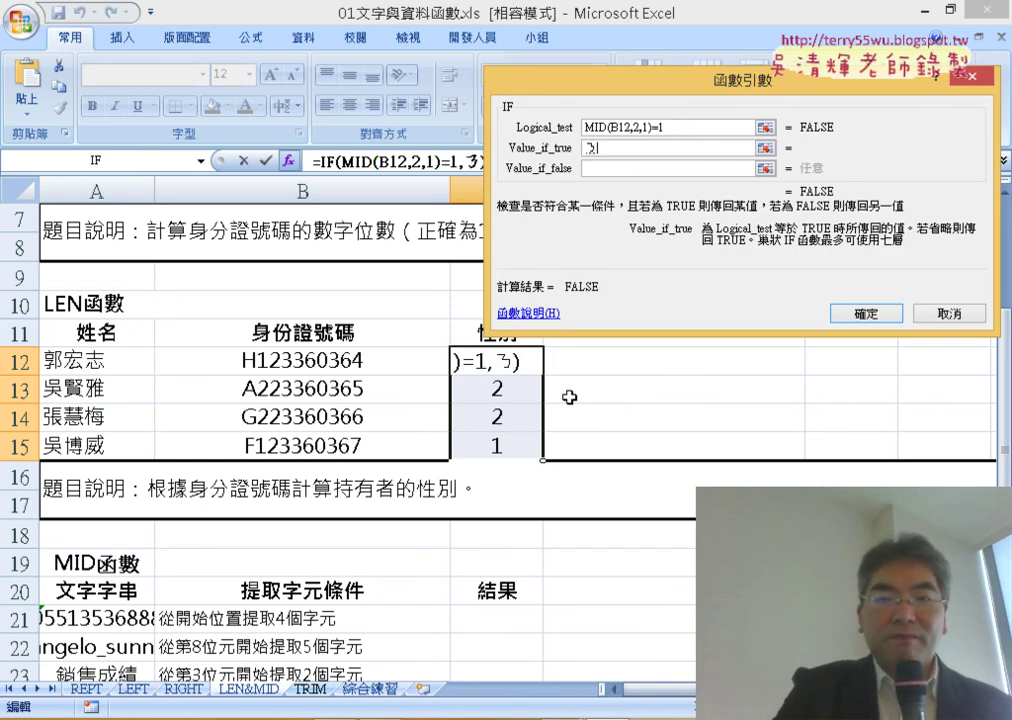
type("06")
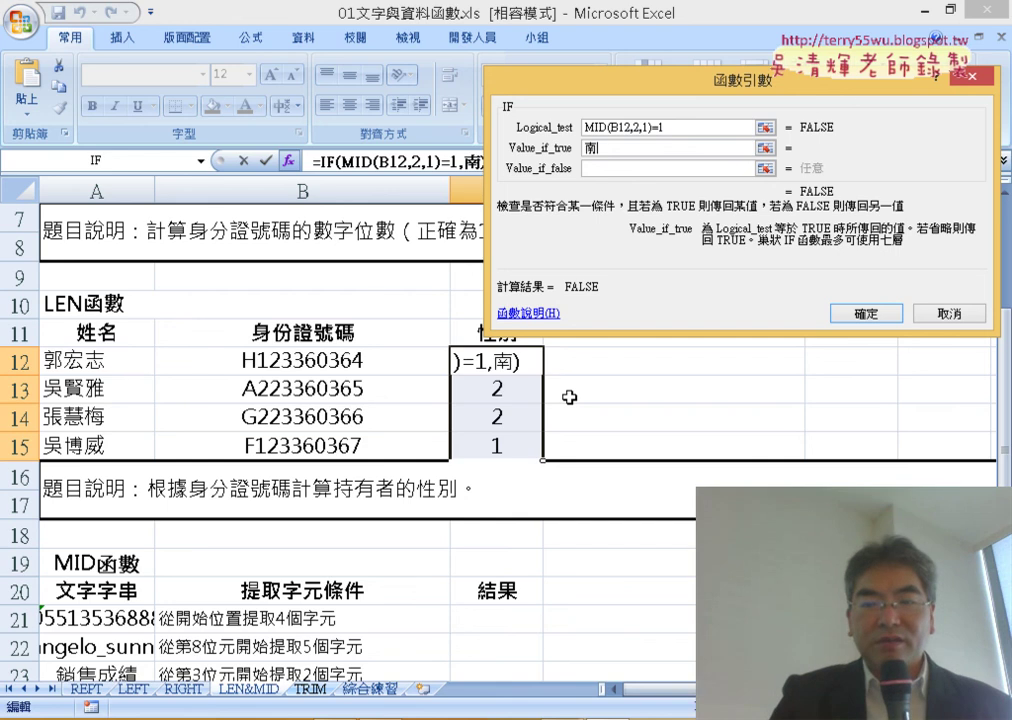
key("Down")
key("Down")
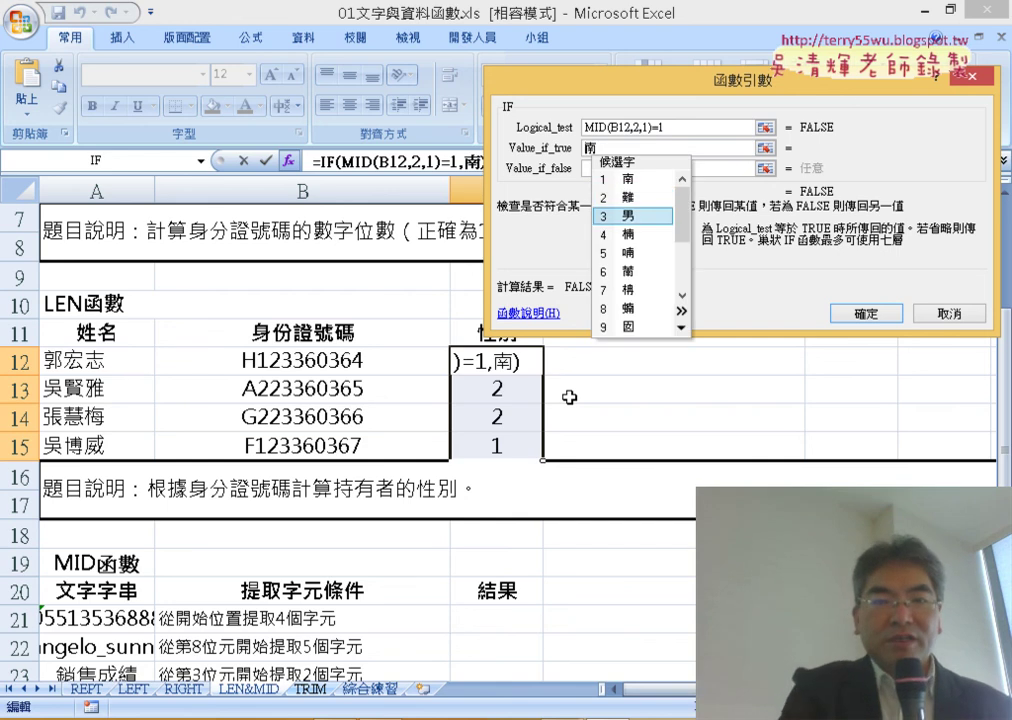
key("Return")
key("Tab")
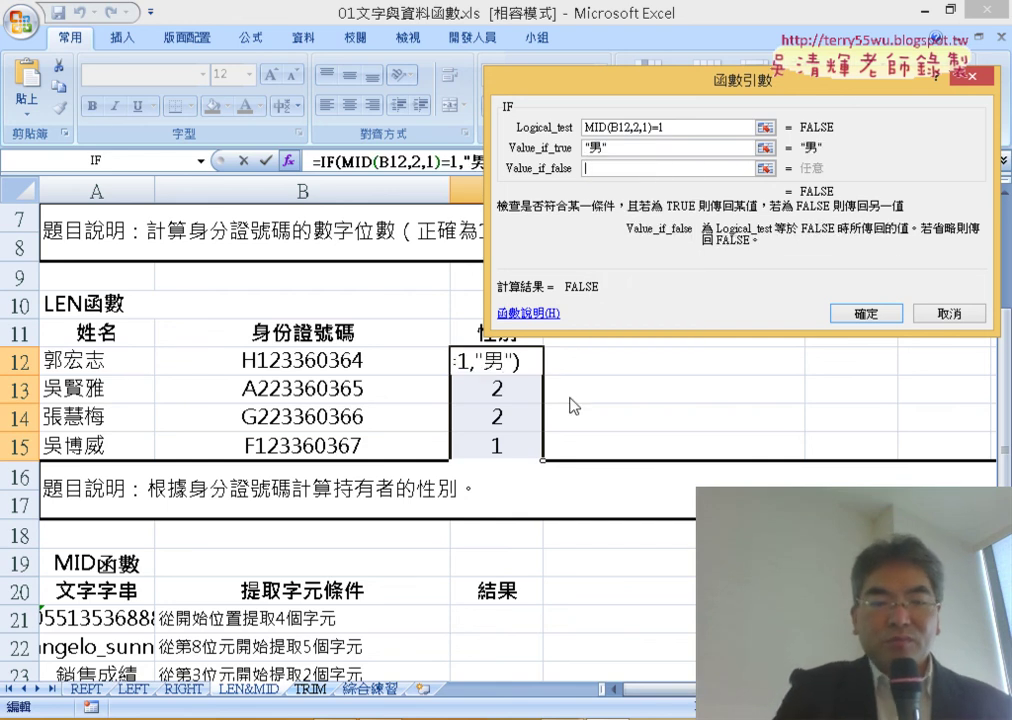
type("省")
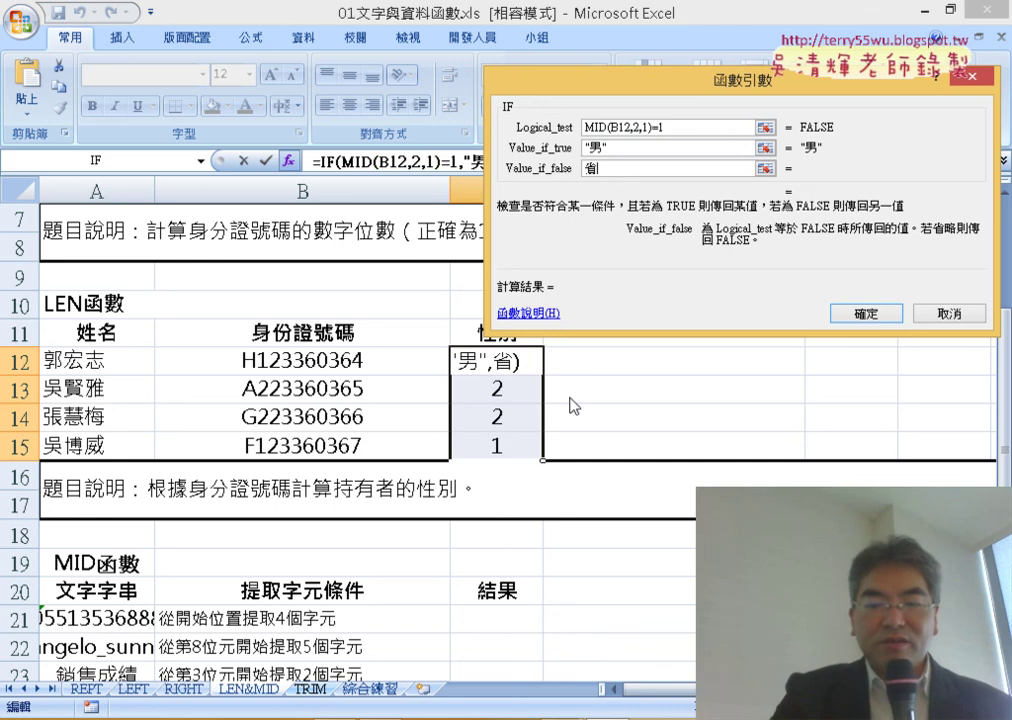
key("BackSpace")
type("ㄕ")
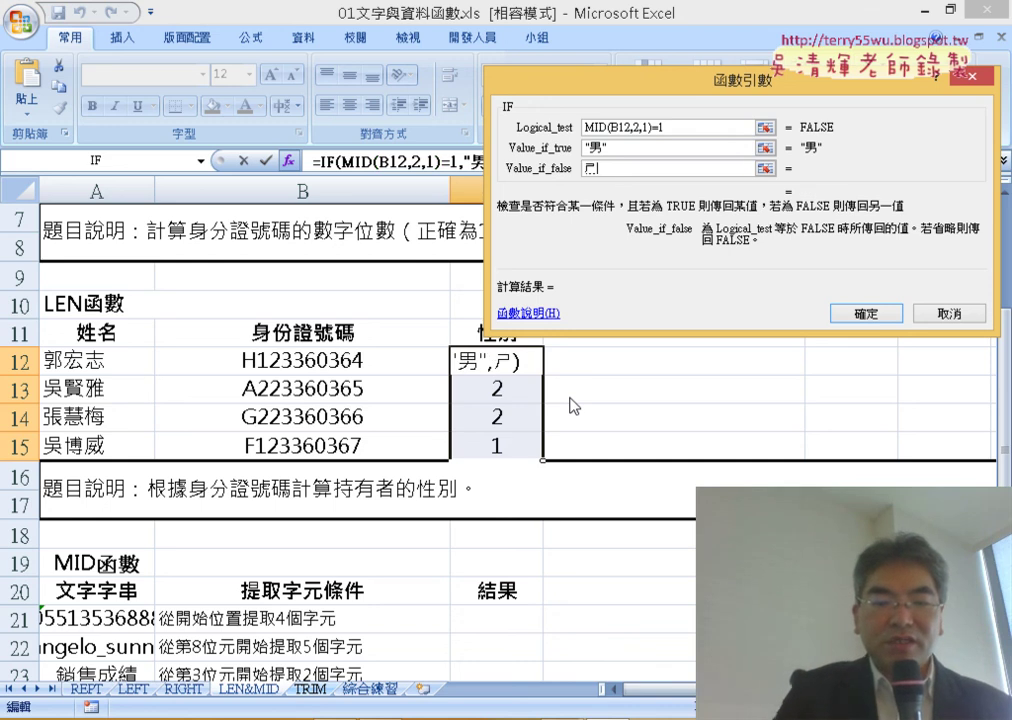
type("ㄩ")
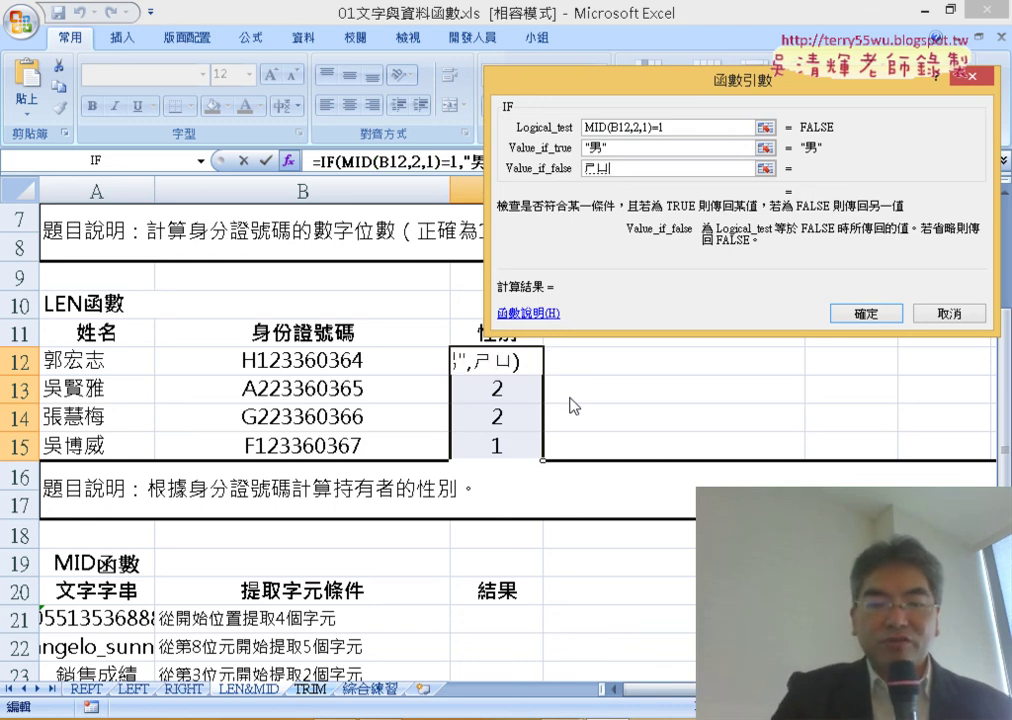
type("ˇ")
key("BackSpace")
key("BackSpace")
key("BackSpace")
type("ㄋㄩ")
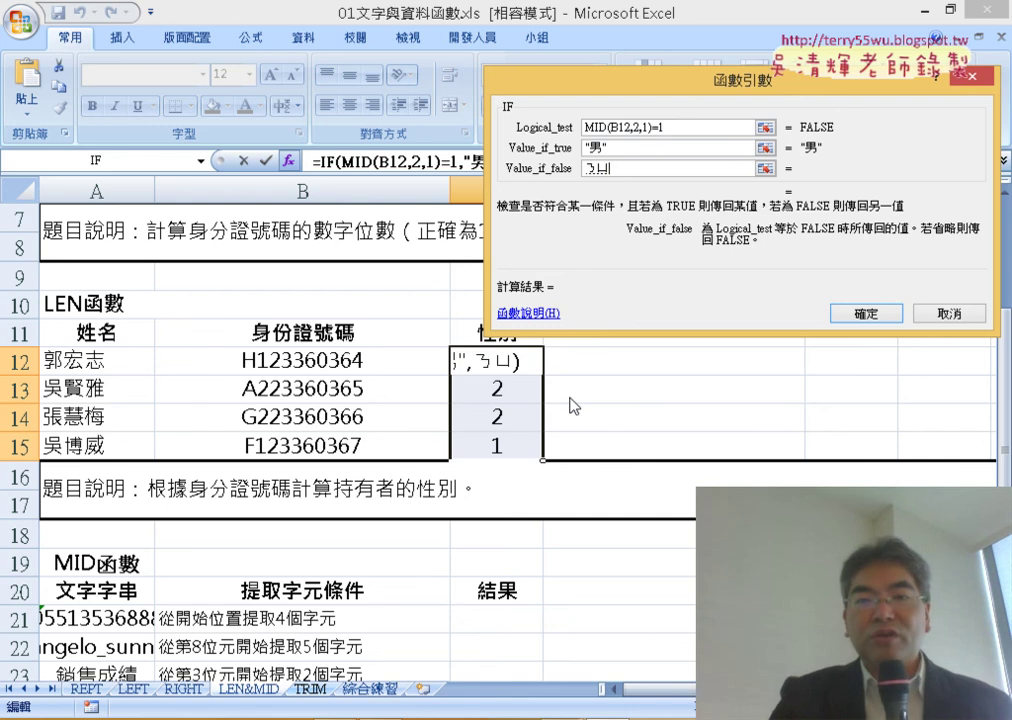
type("ˇ")
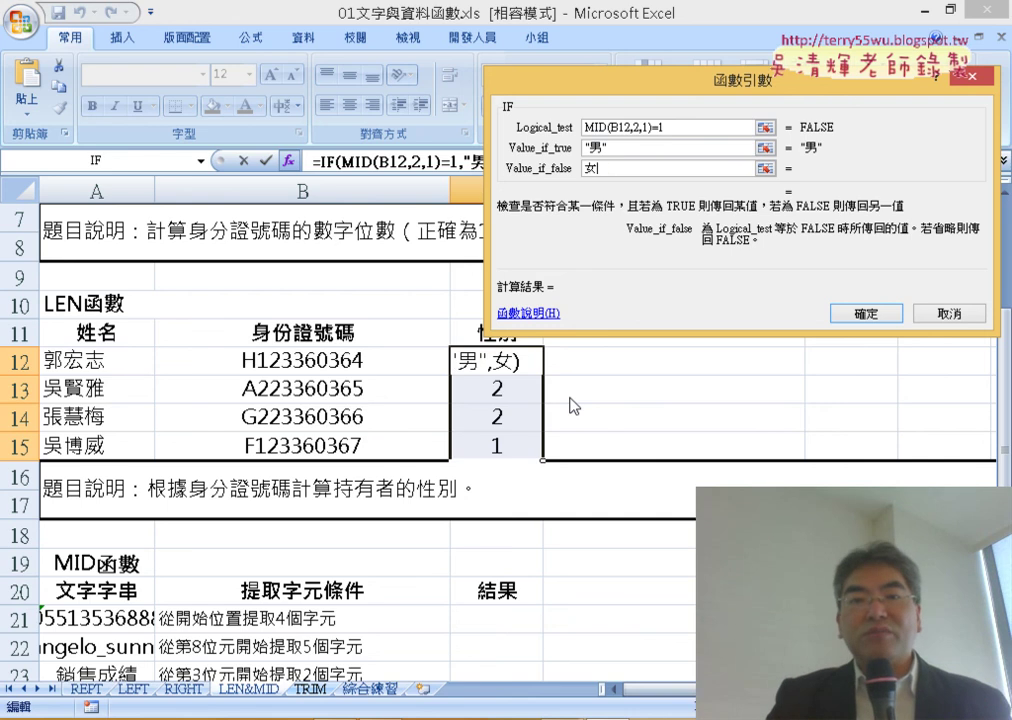
left_click(626, 149)
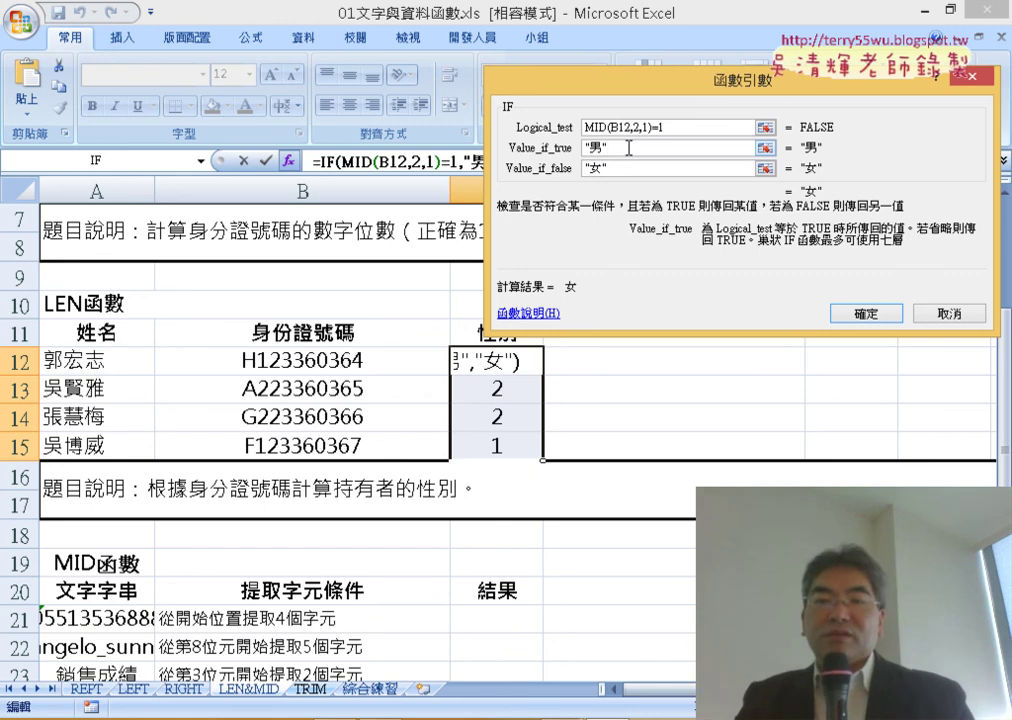
left_click(861, 316)
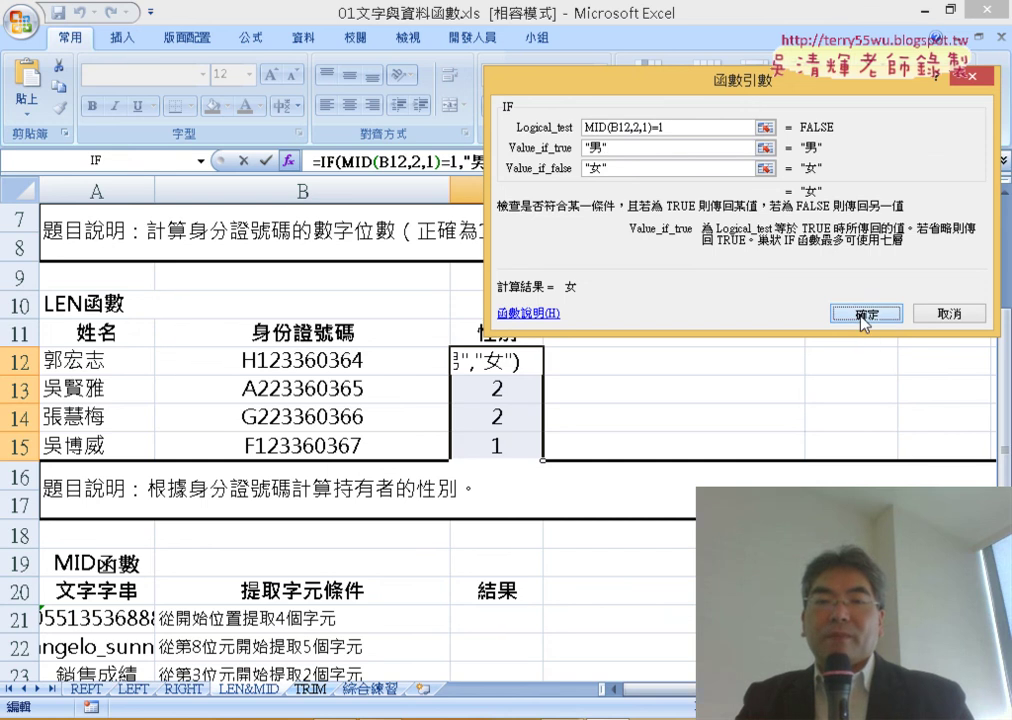
left_click(861, 316)
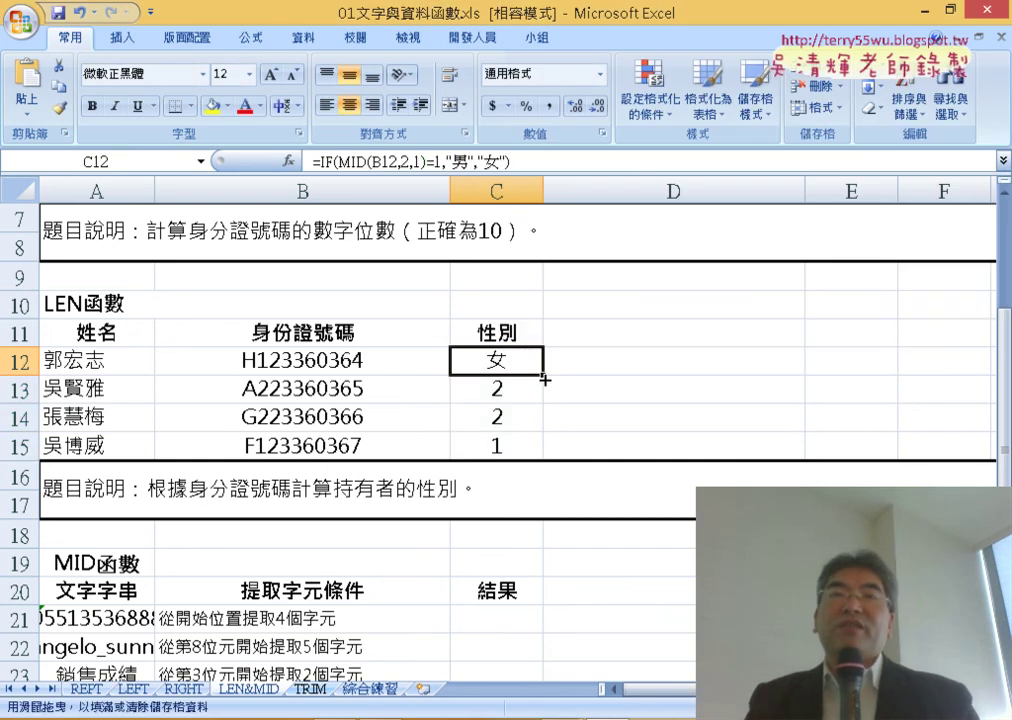
Step: Change C12's test to MID(B12,2,1)="1" so it shows 男, and fill it down to C15
left_click_drag(544, 378, 537, 454)
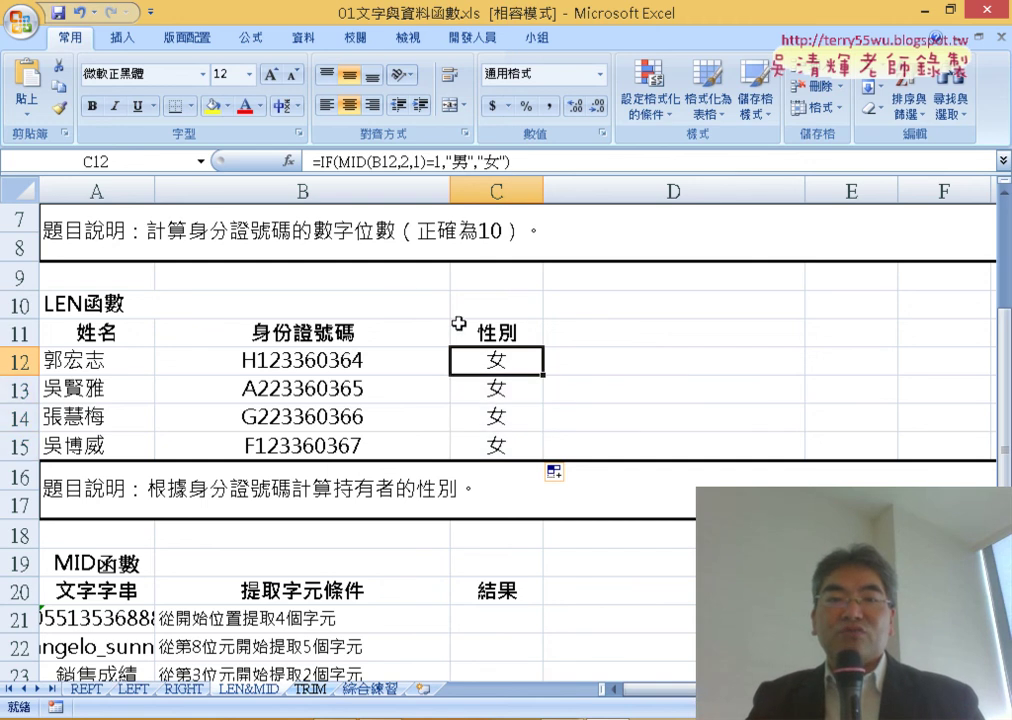
left_click(319, 161)
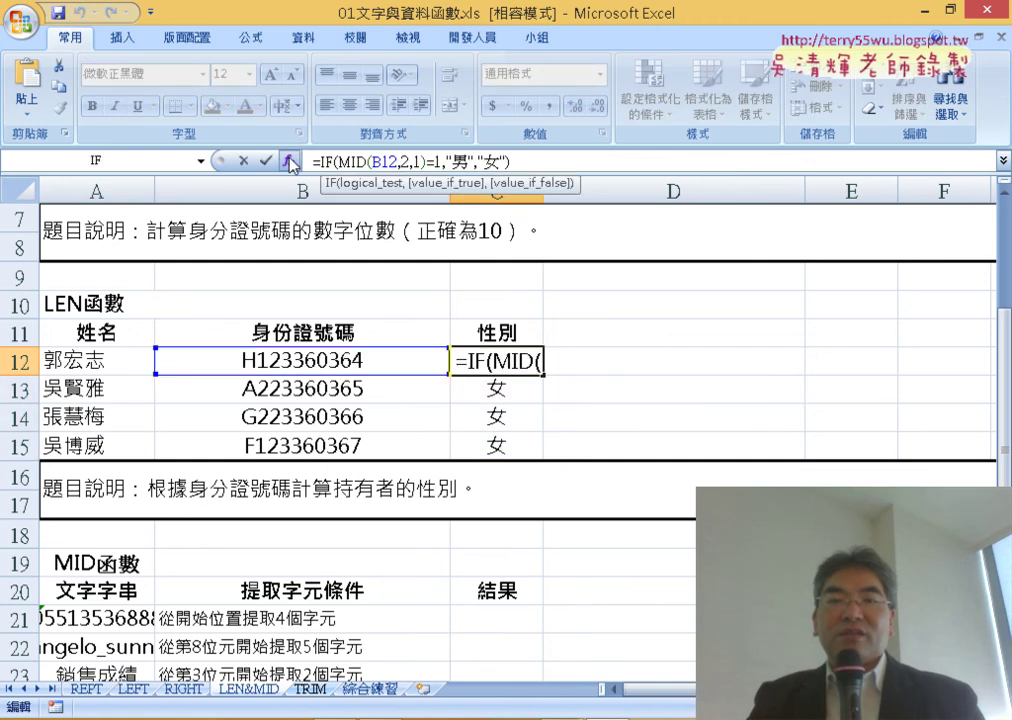
left_click(289, 160)
left_click_drag(605, 90, 334, 69)
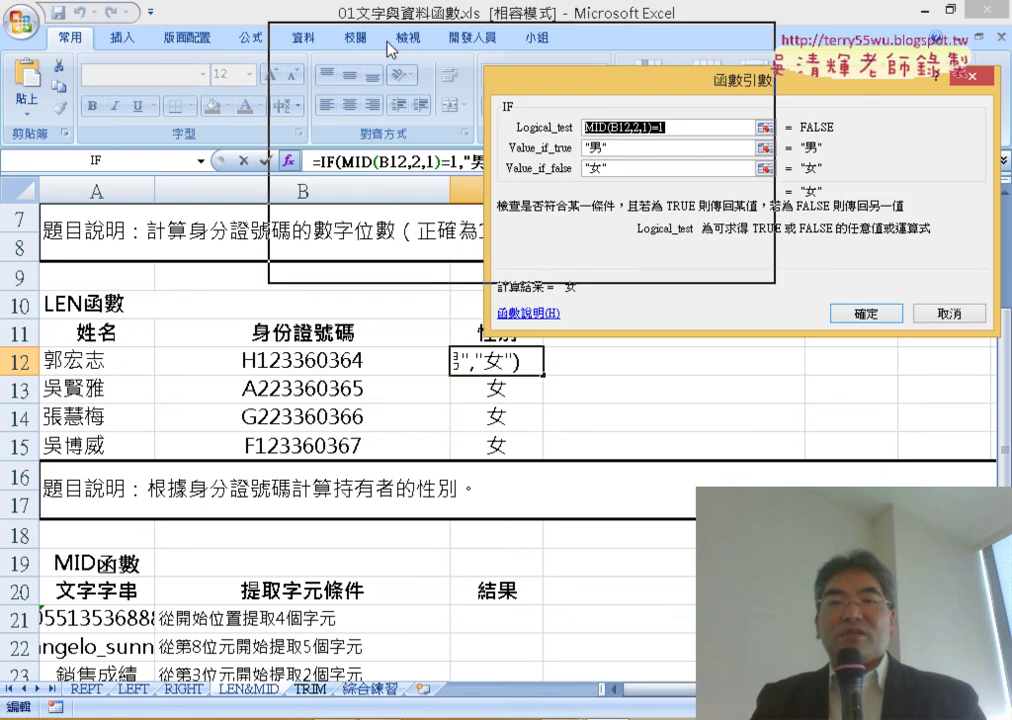
left_click(421, 105)
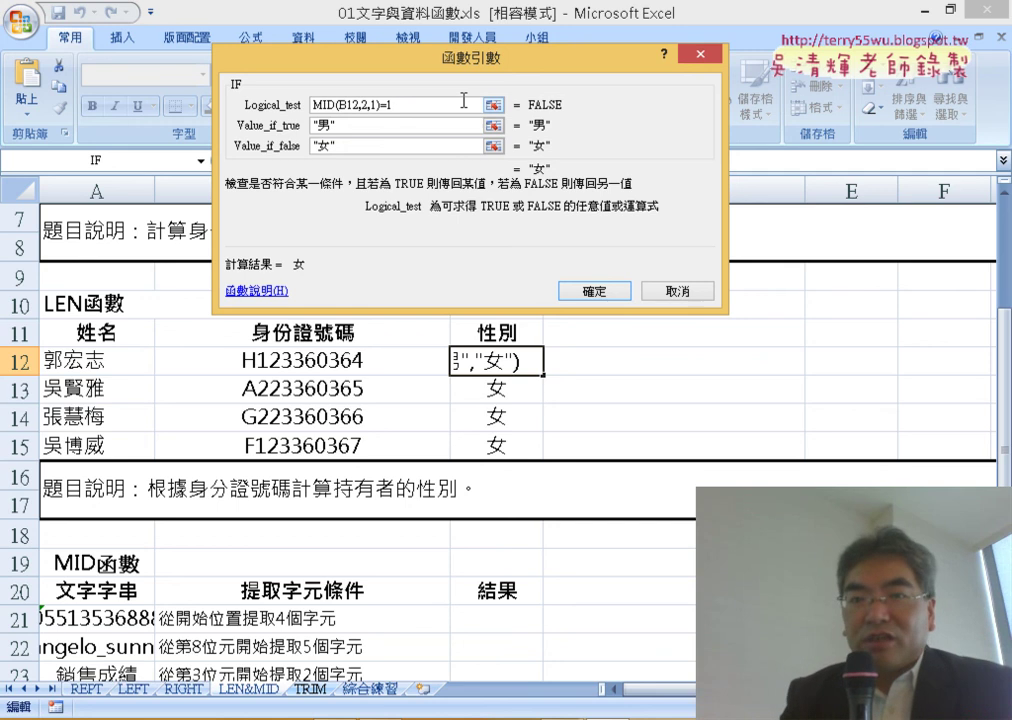
key("BackSpace")
type("\"1")
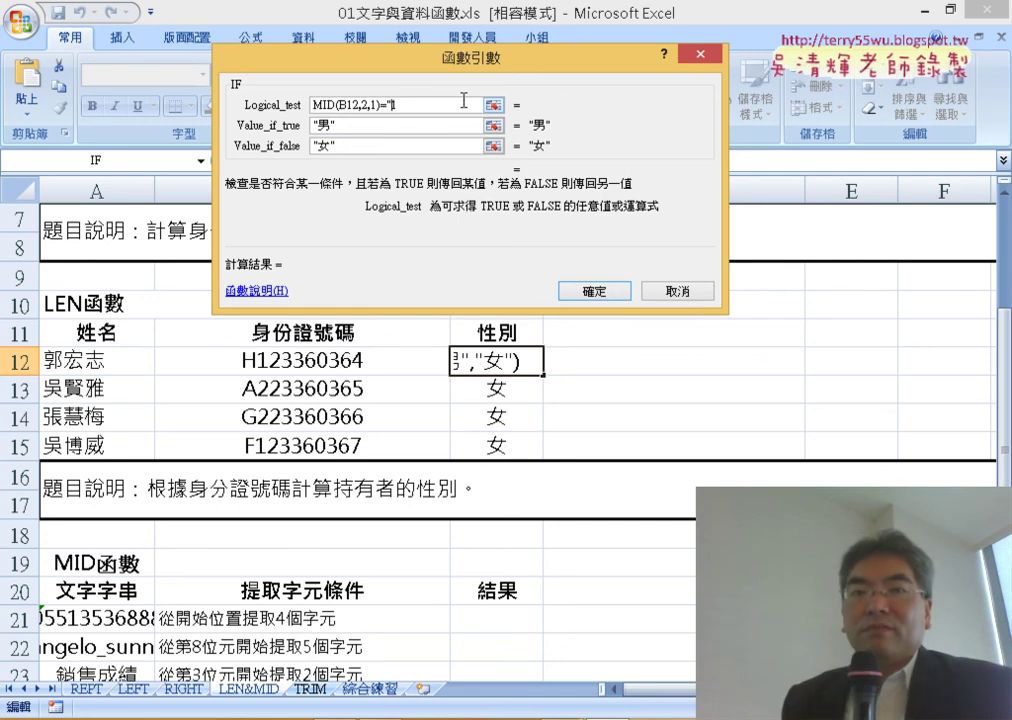
type("\"")
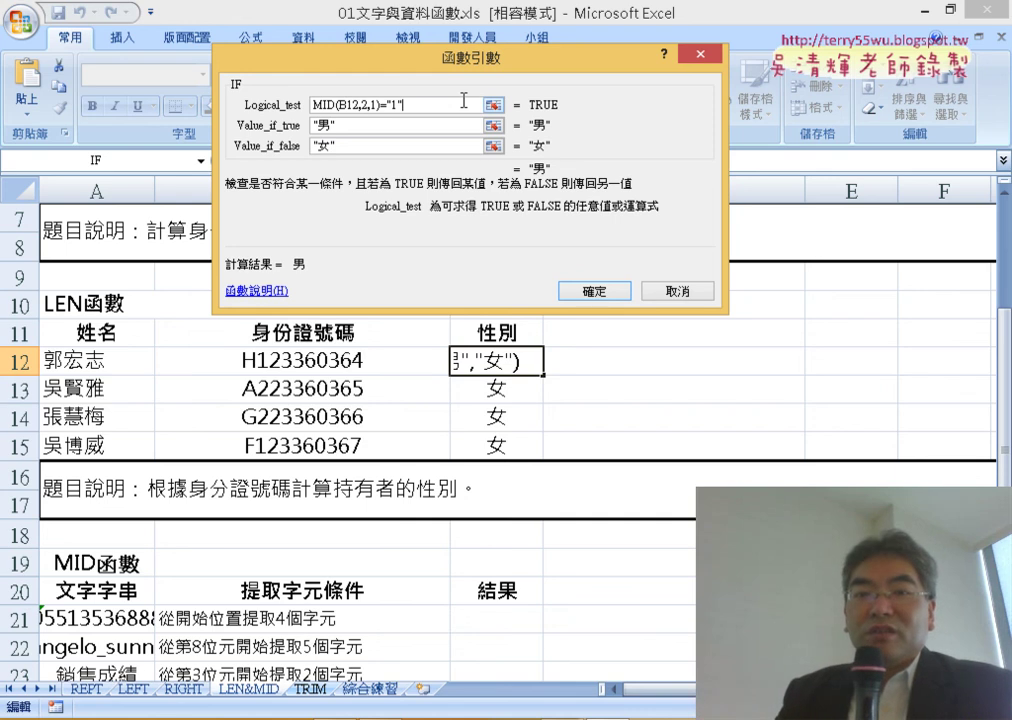
left_click(598, 290)
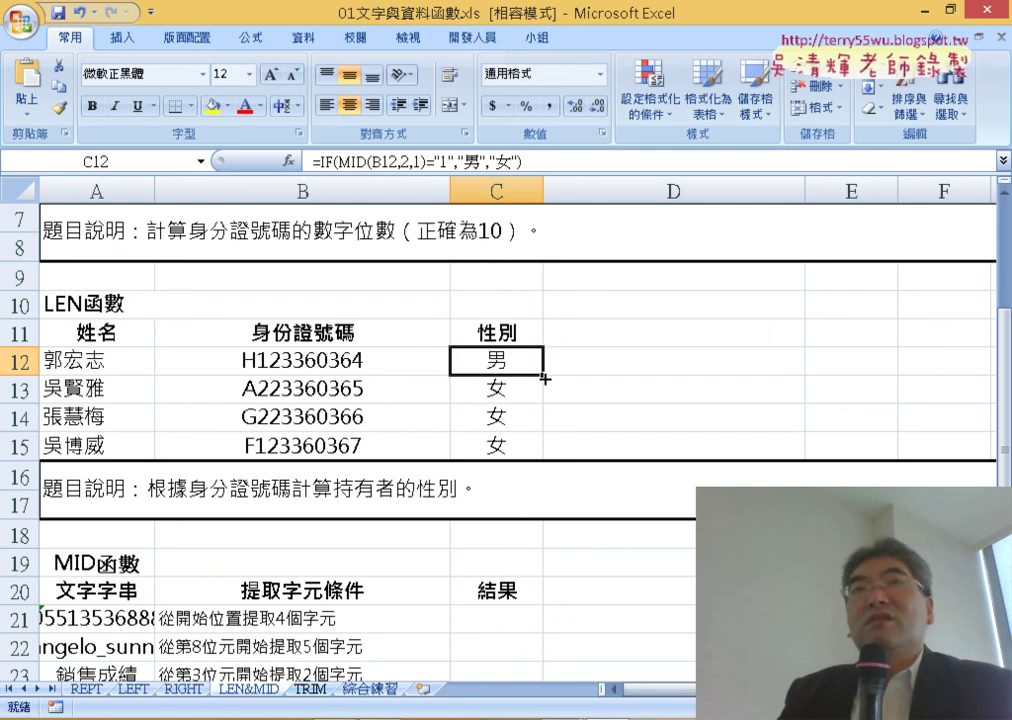
left_click_drag(544, 379, 553, 452)
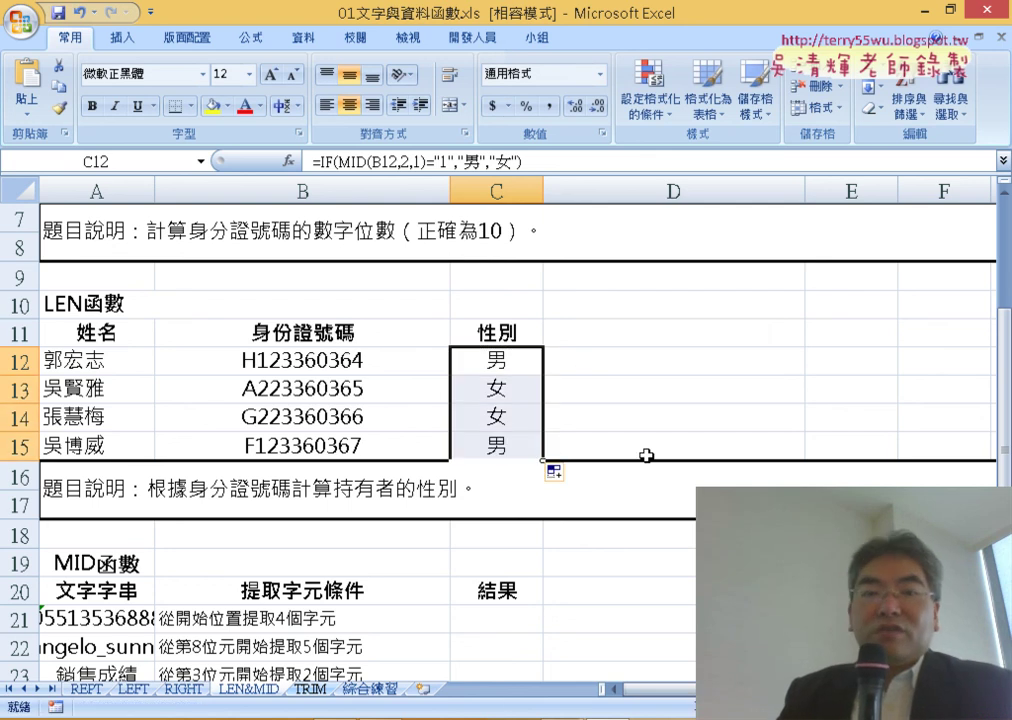
Step: Reopen C12's IF arguments and remove the quotes around 1 in the logical test
left_click(527, 352)
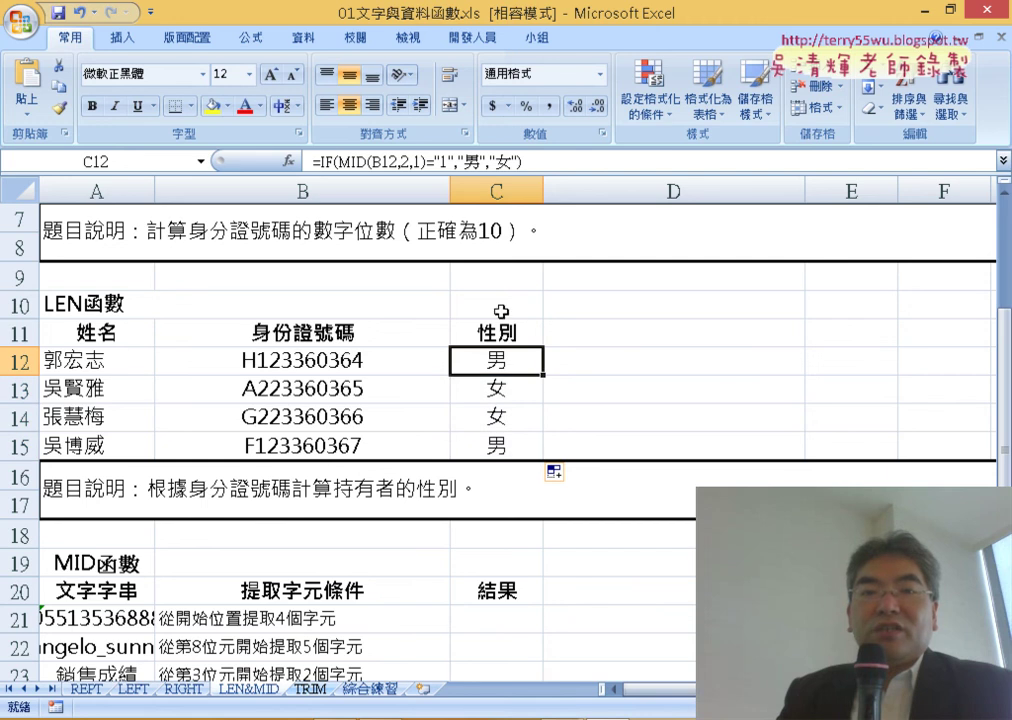
left_click(326, 162)
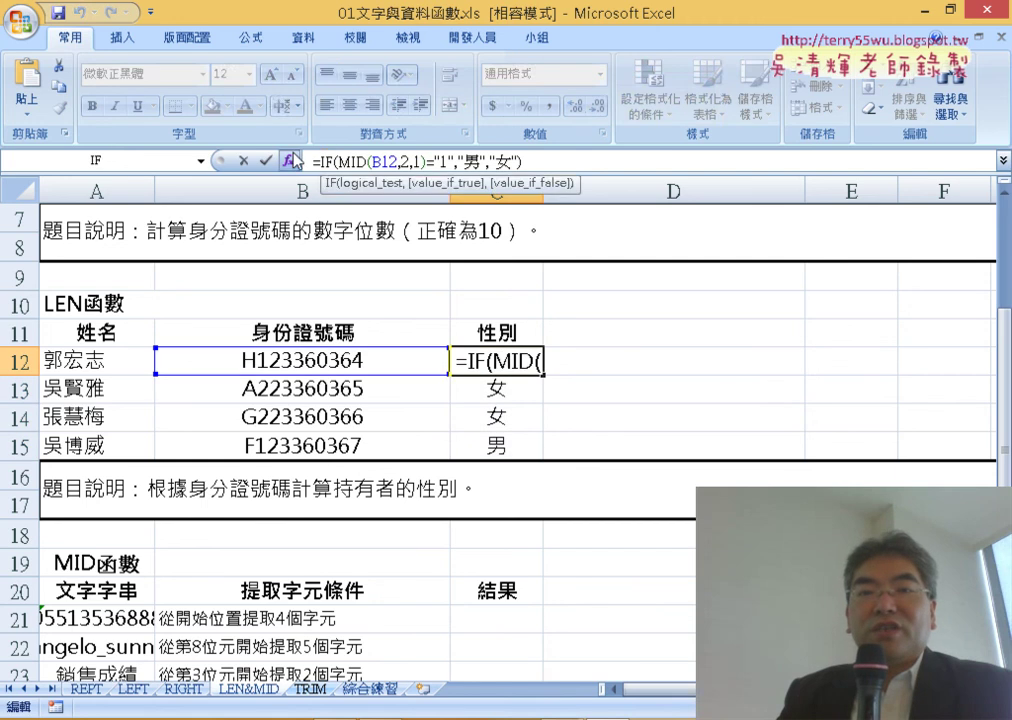
left_click(289, 160)
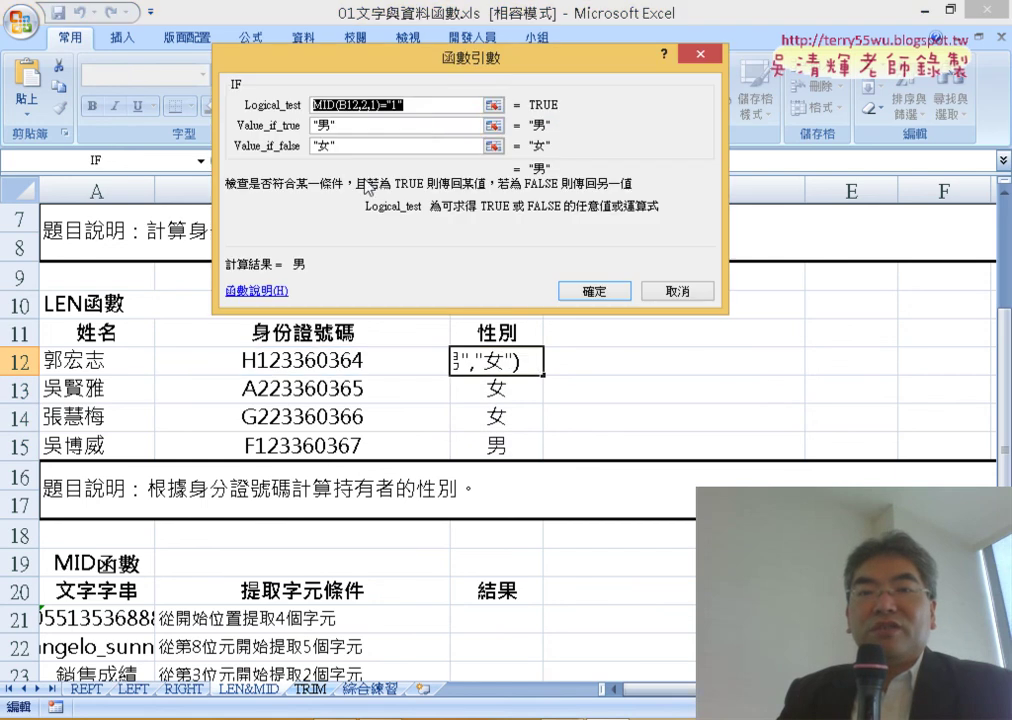
double_click(394, 104)
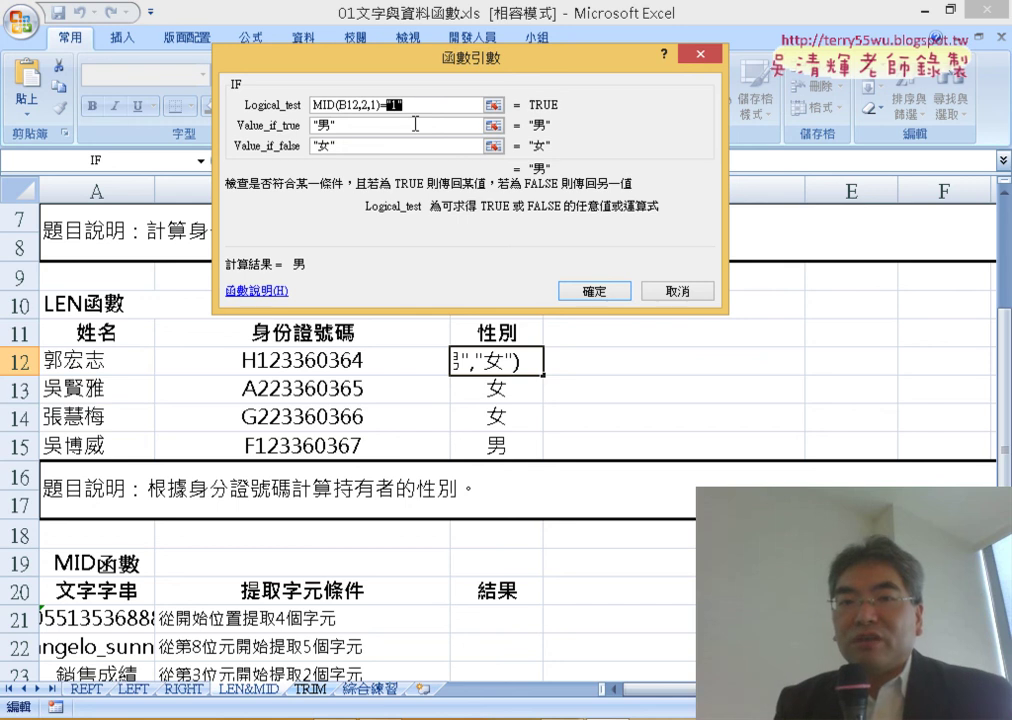
left_click(415, 124)
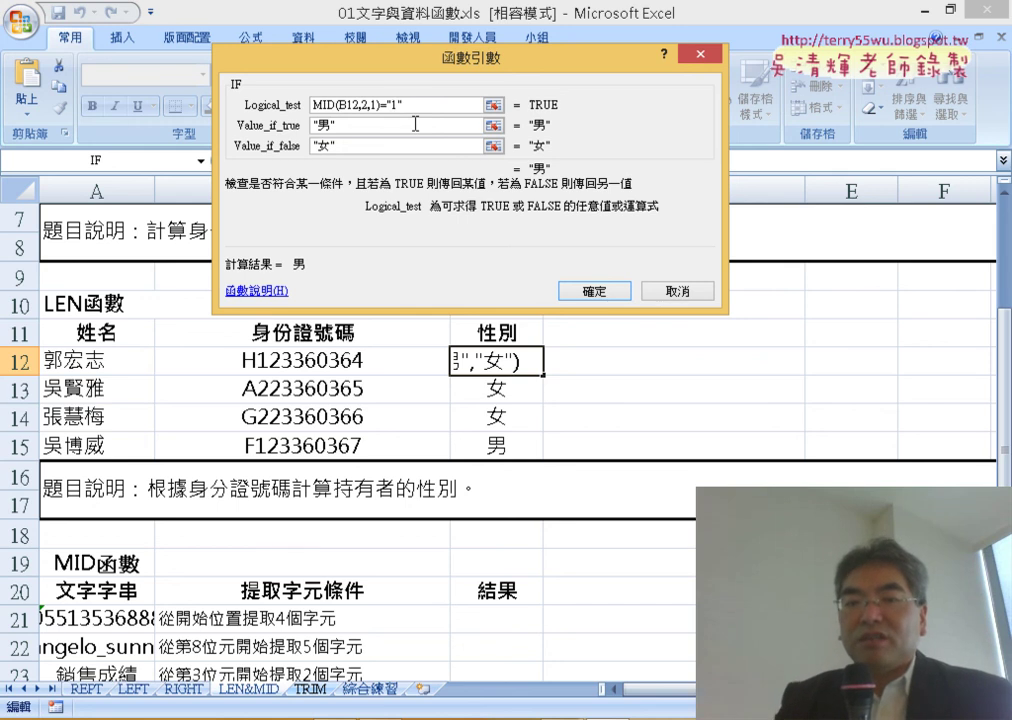
key("BackSpace")
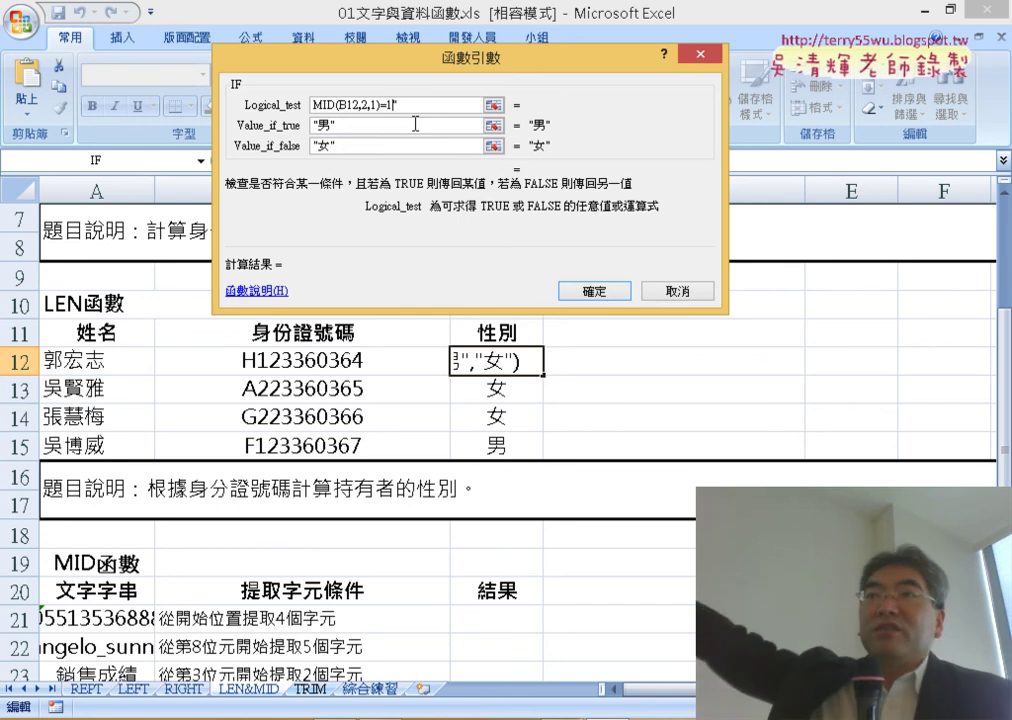
key("BackSpace")
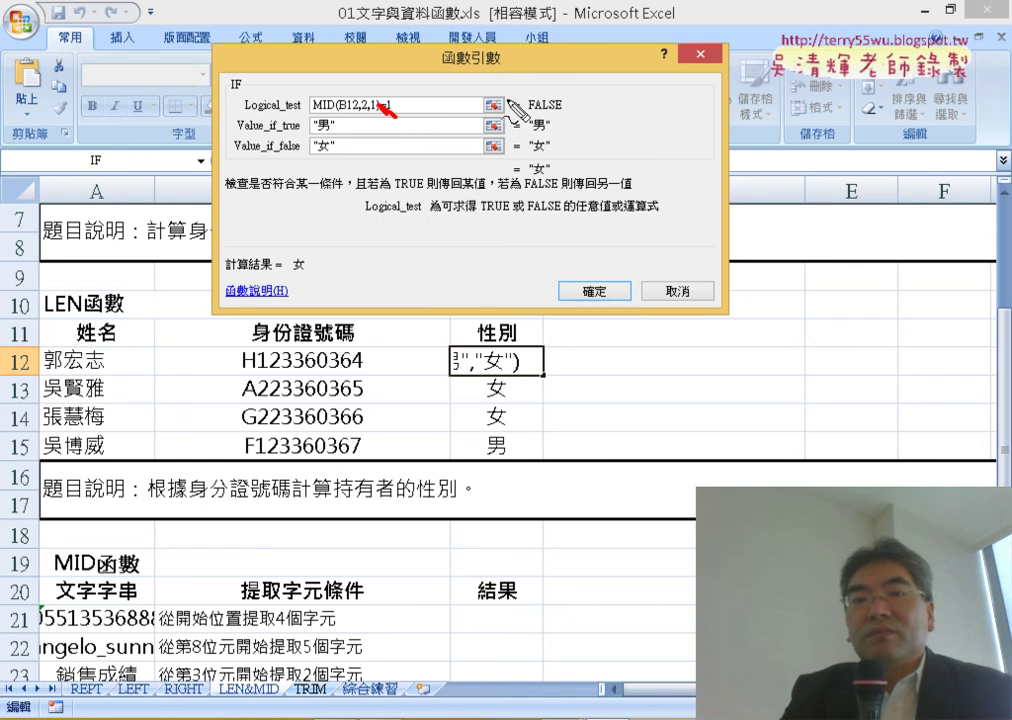
Step: Mark up the comparison and MID part of the logical test, then confirm C12's gender formula
left_click_drag(613, 58, 632, 123)
left_click_drag(555, 81, 593, 101)
left_click_drag(411, 40, 417, 60)
left_click_drag(429, 42, 470, 105)
left_click_drag(479, 40, 485, 75)
left_click_drag(505, 40, 513, 70)
left_click_drag(470, 135, 505, 150)
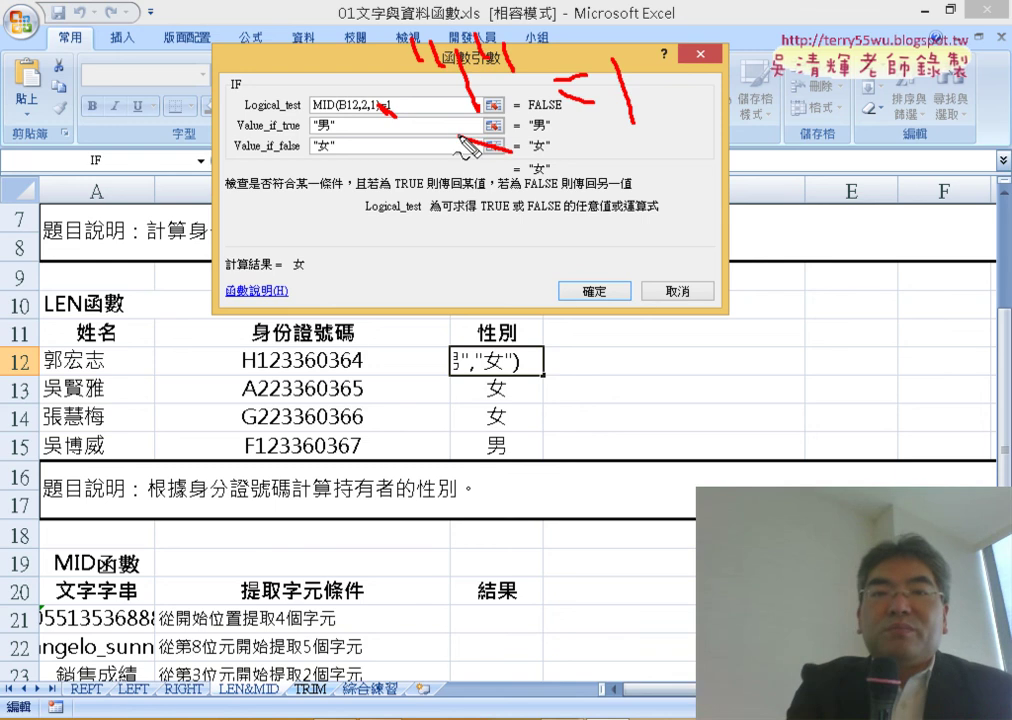
key("Escape")
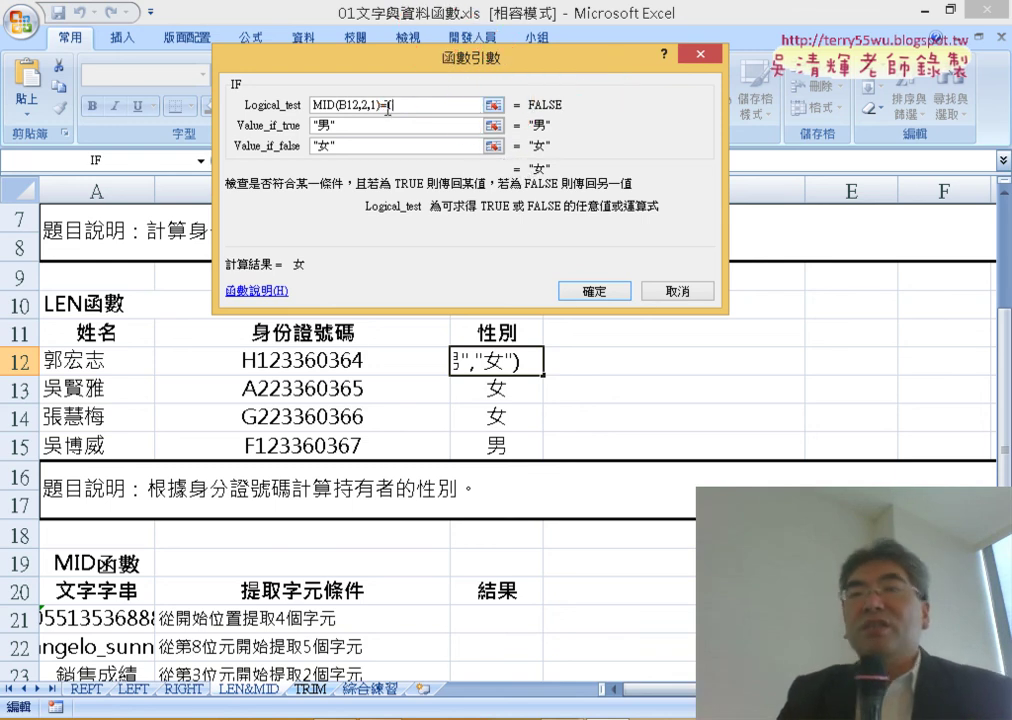
left_click_drag(379, 105, 313, 105)
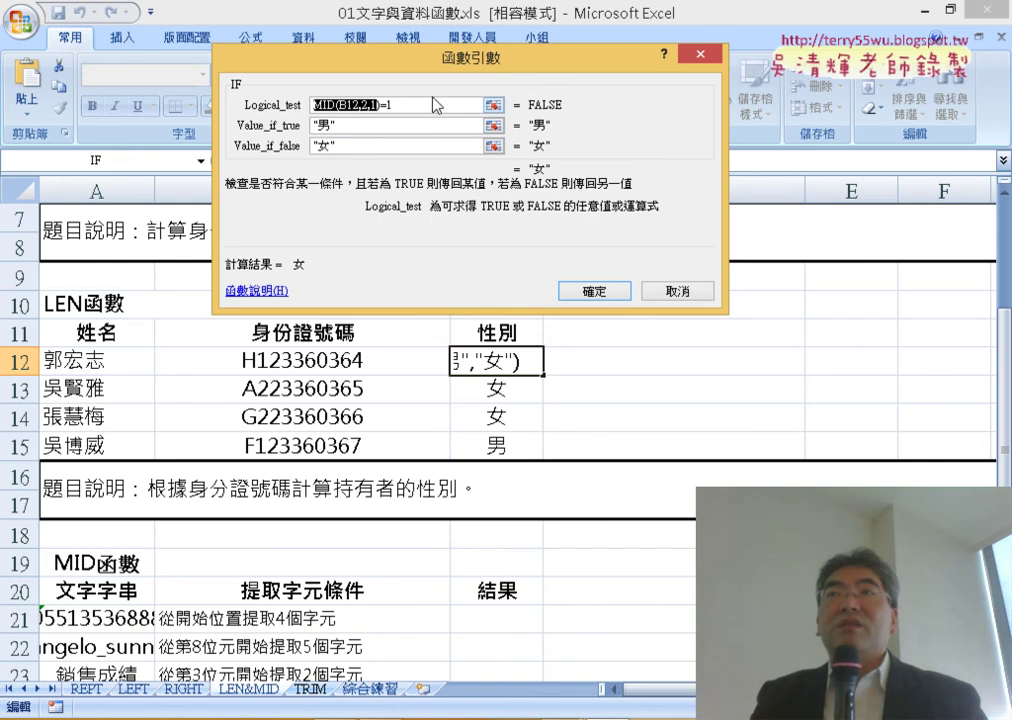
left_click(431, 104)
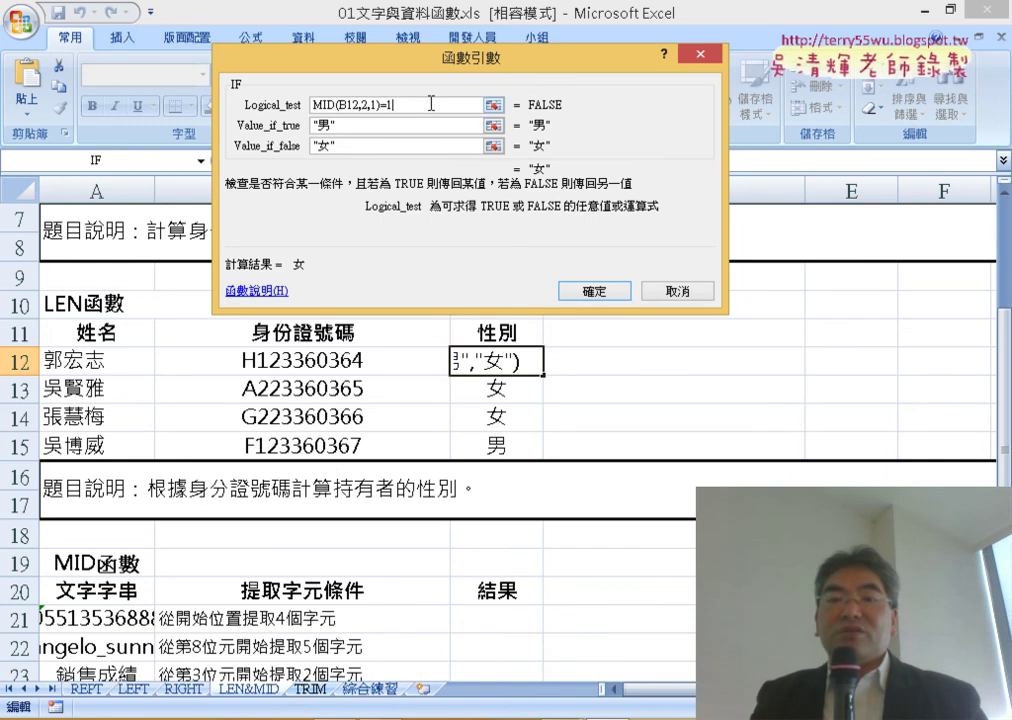
left_click(672, 292)
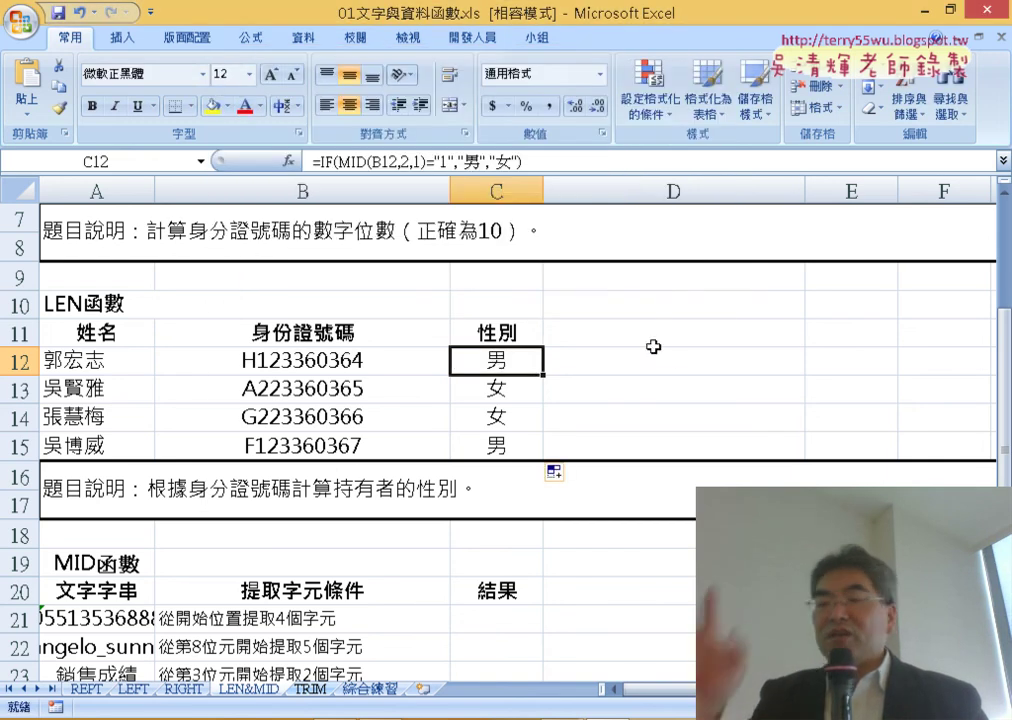
left_click(688, 336)
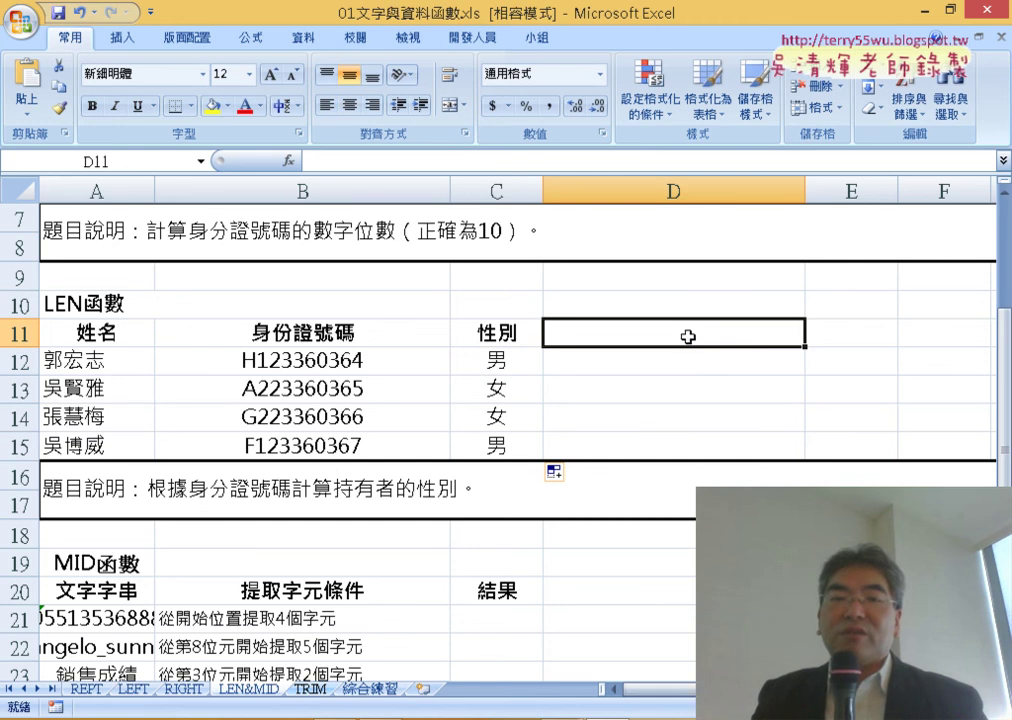
left_click(289, 160)
left_click(581, 102)
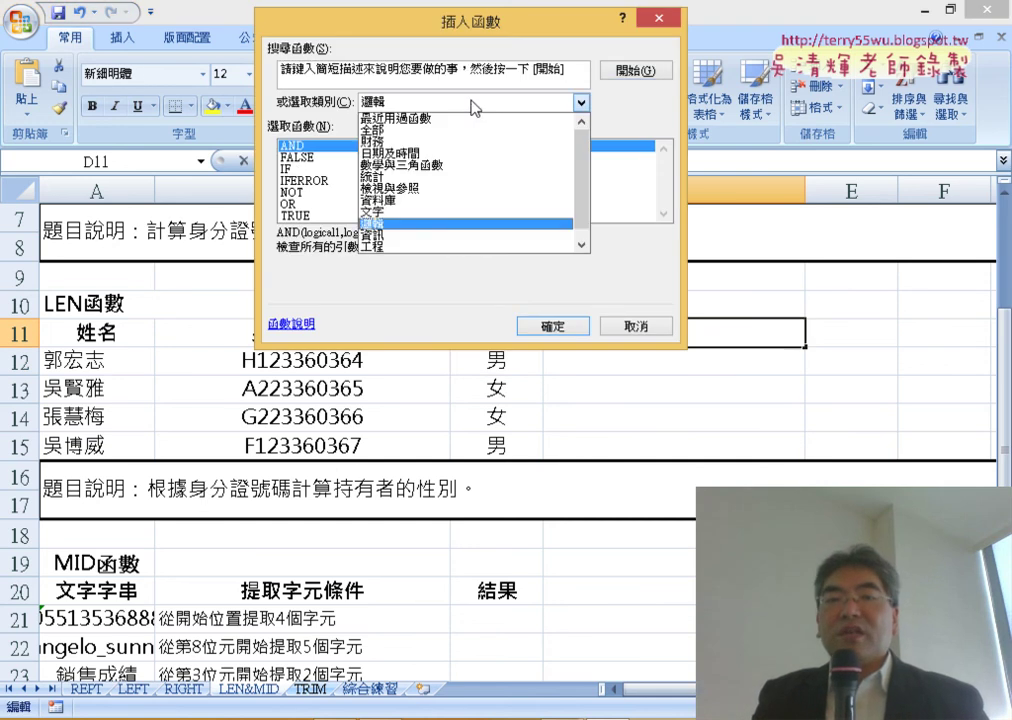
left_click(467, 214)
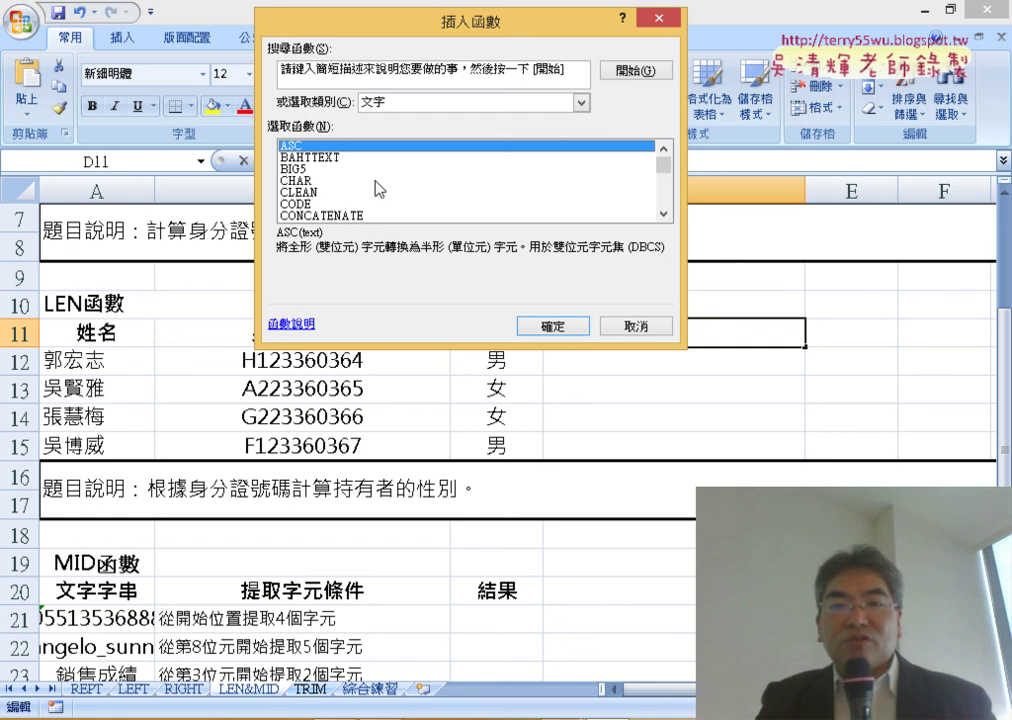
left_click(377, 181)
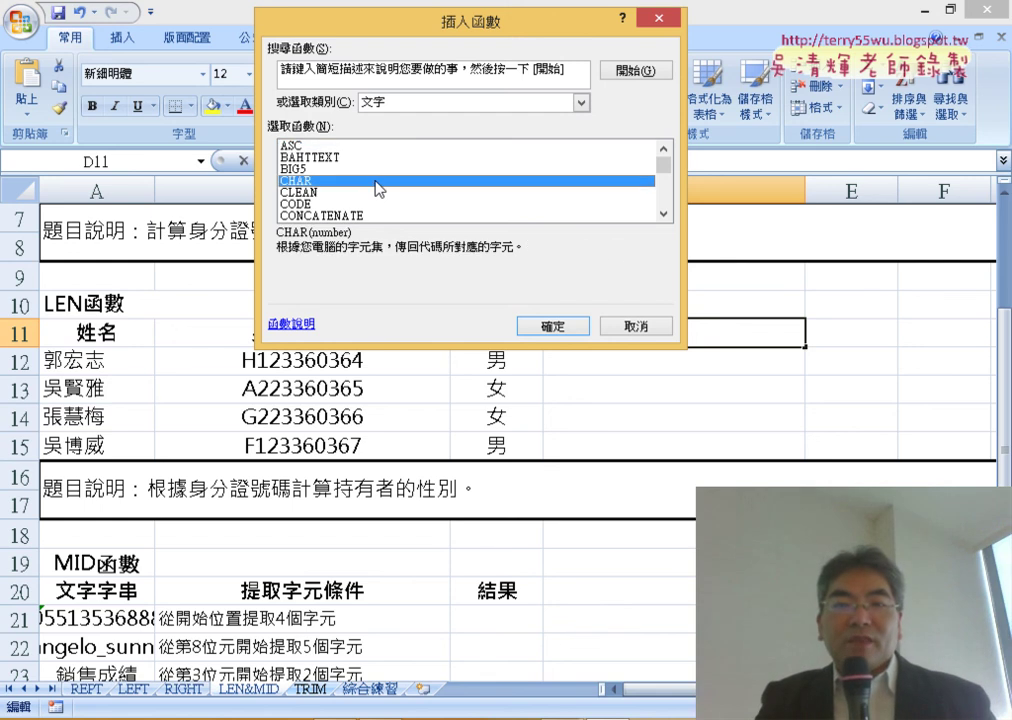
left_click(663, 213)
left_click(663, 213)
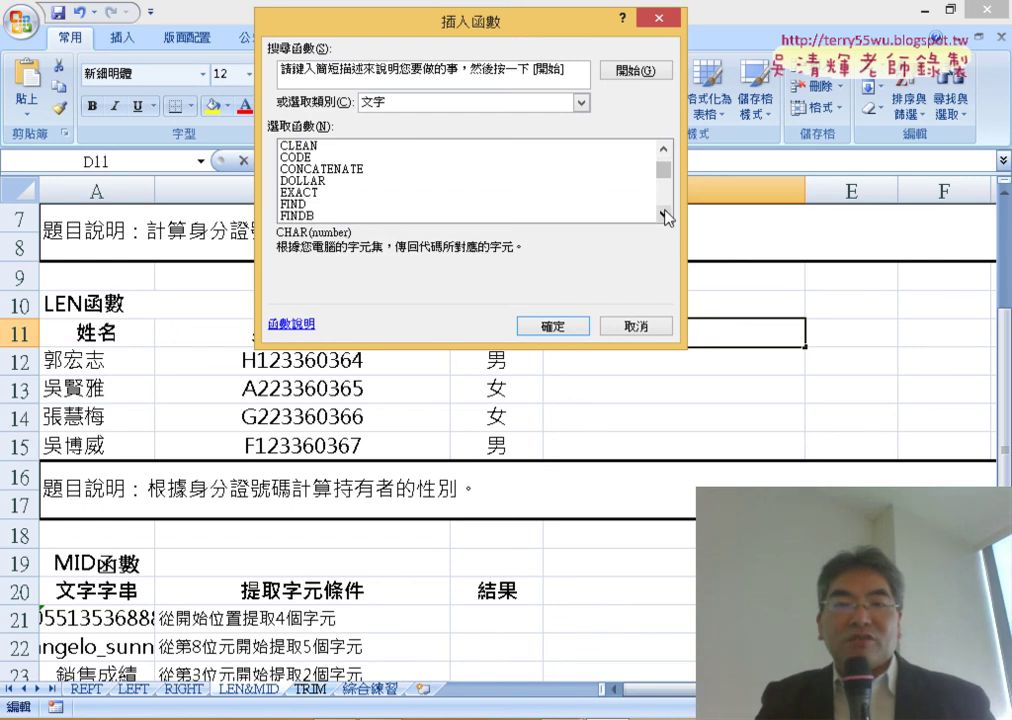
left_click(663, 213)
left_click(663, 213)
left_click(663, 213)
left_click(663, 213)
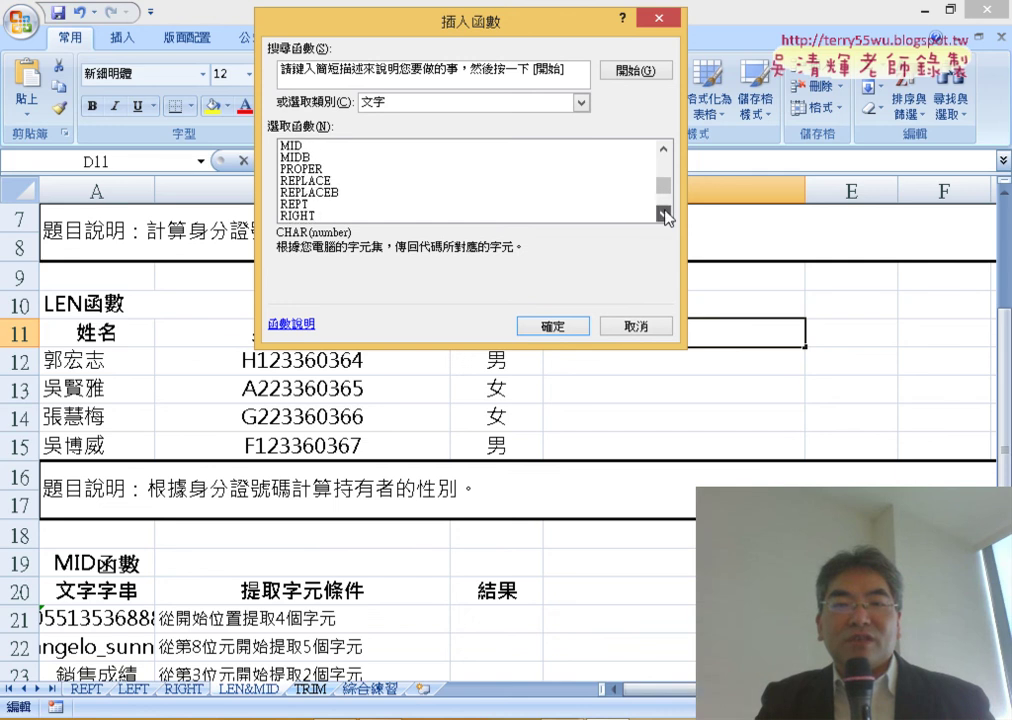
left_click(663, 213)
left_click_drag(666, 190, 665, 199)
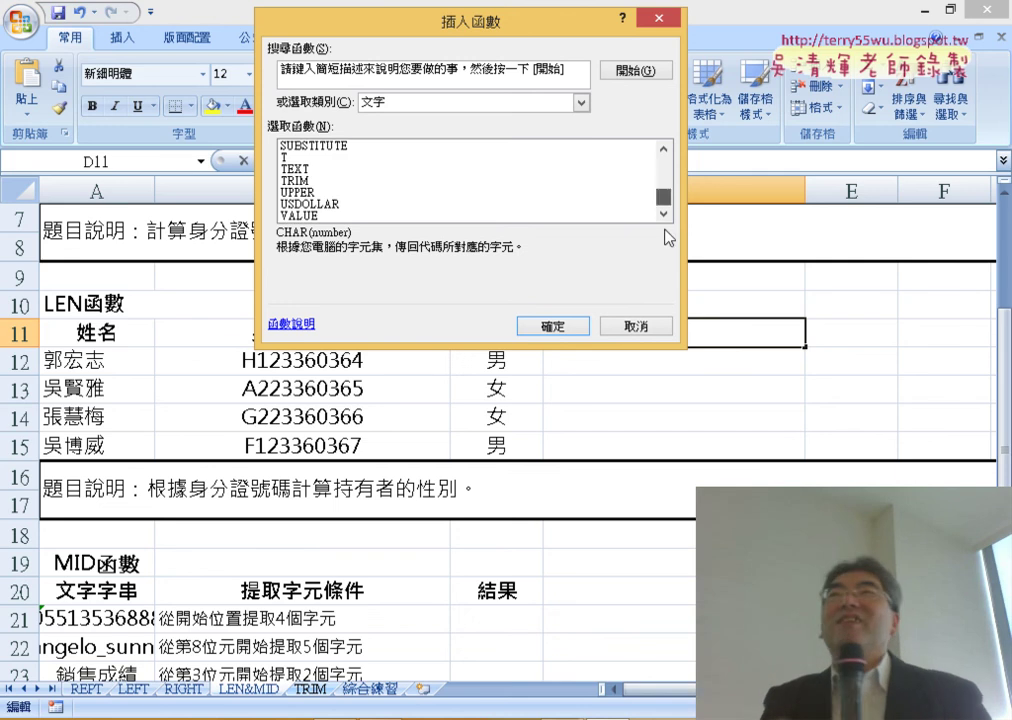
left_click(467, 216)
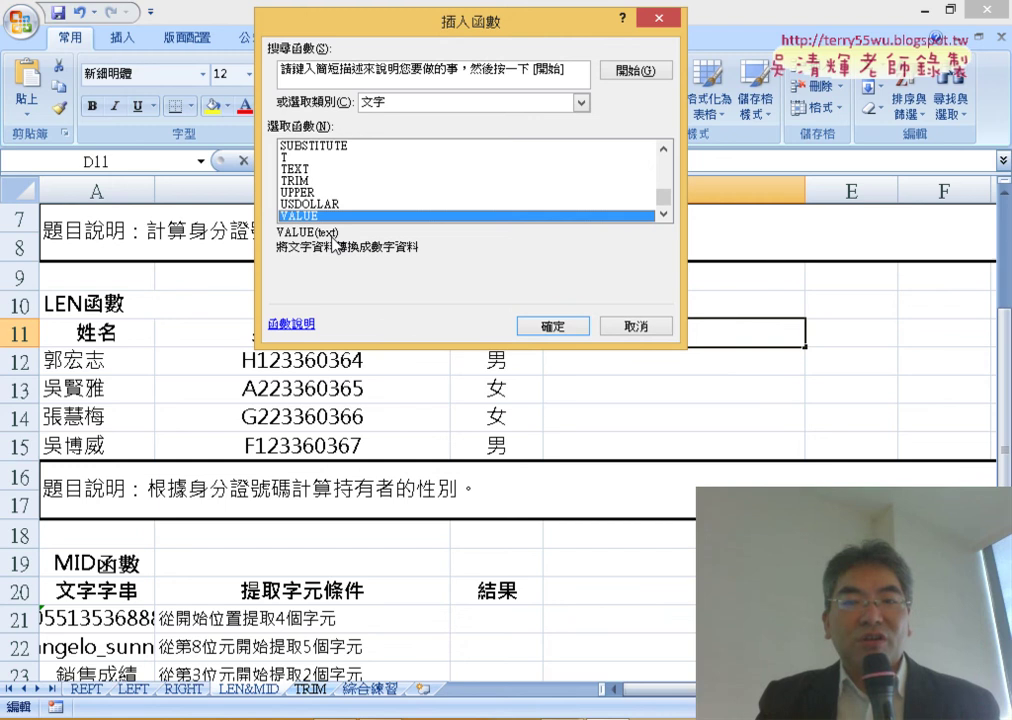
left_click(630, 330)
Step: Rewrite C12's IF logical test as VALUE(MID(B12,2,1))=1, dropping the quotes around 1
left_click(523, 364)
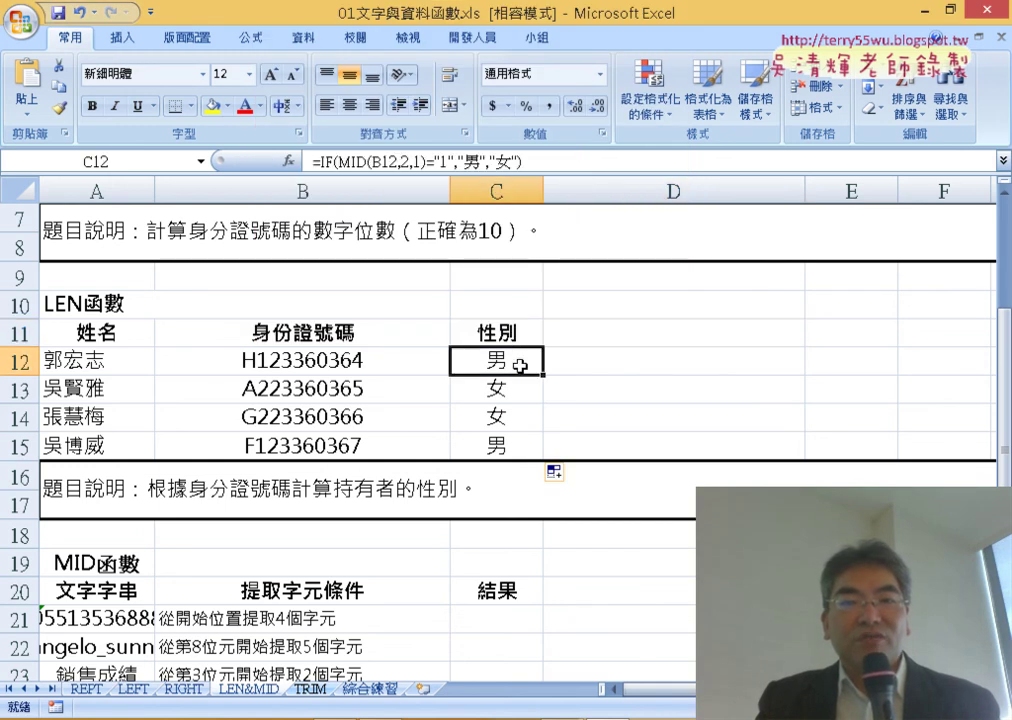
left_click(333, 160)
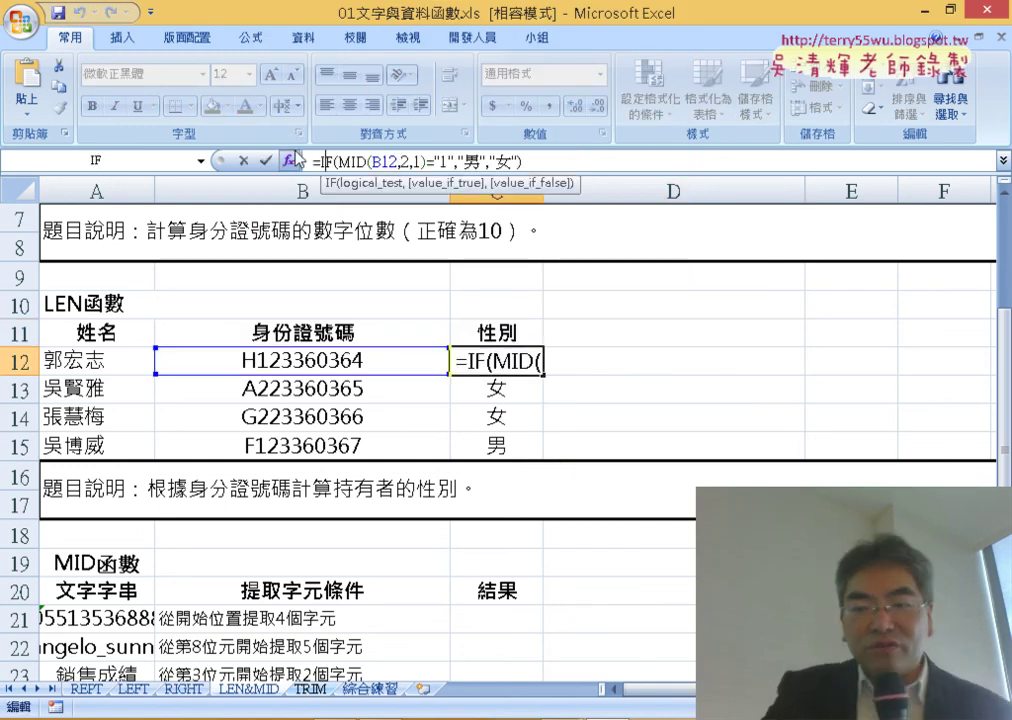
left_click(288, 160)
left_click(470, 104)
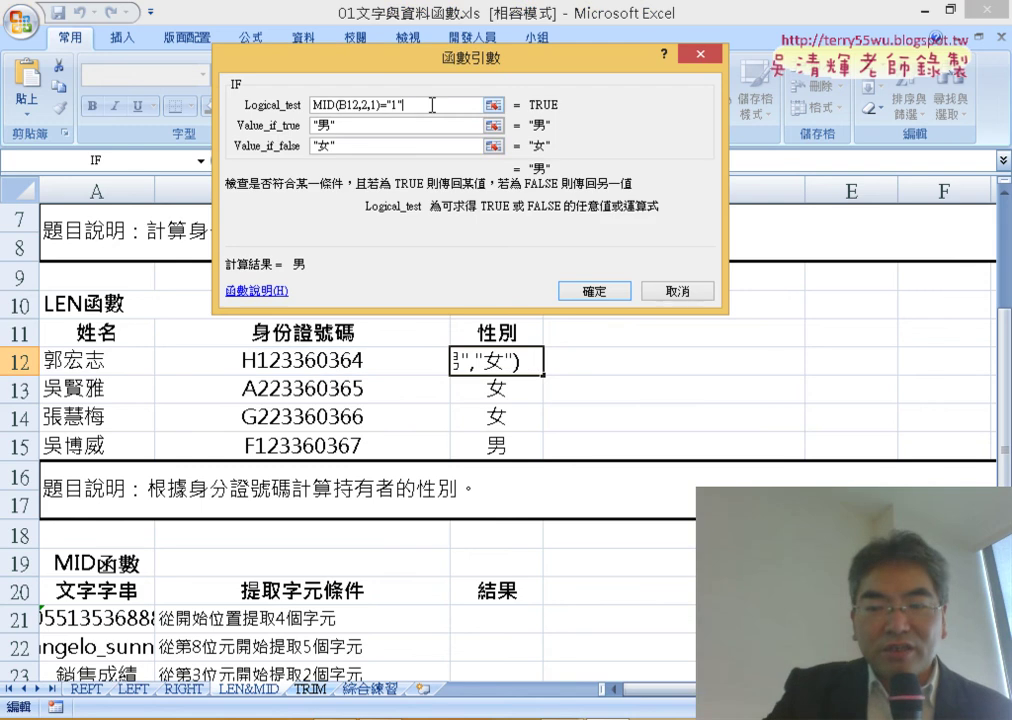
key("BackSpace")
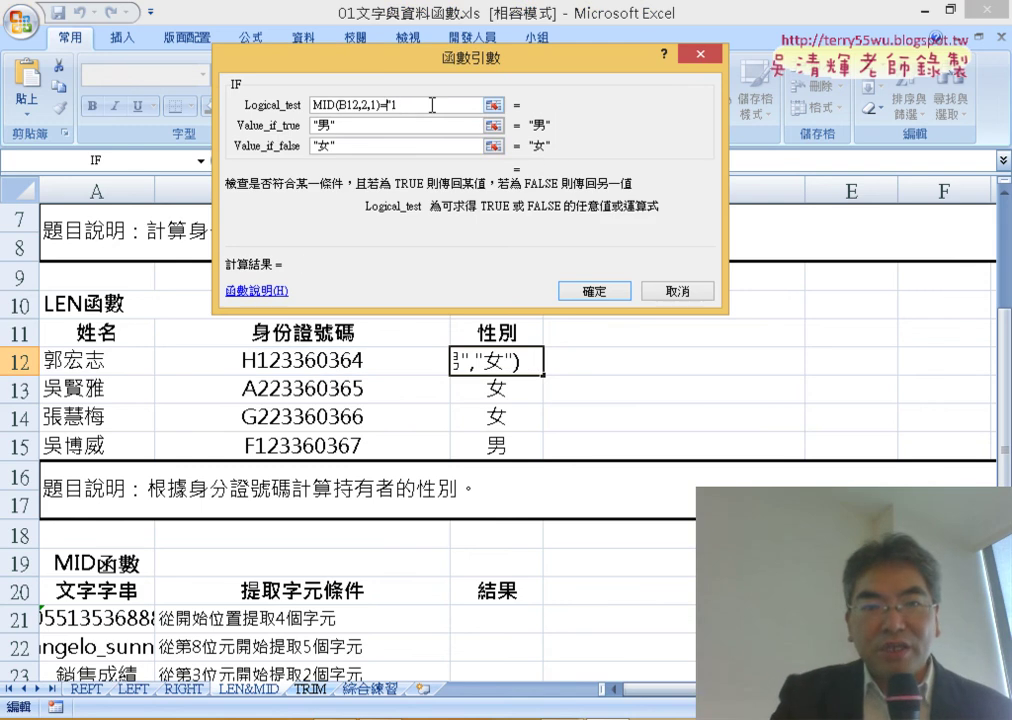
key("Left")
key("BackSpace")
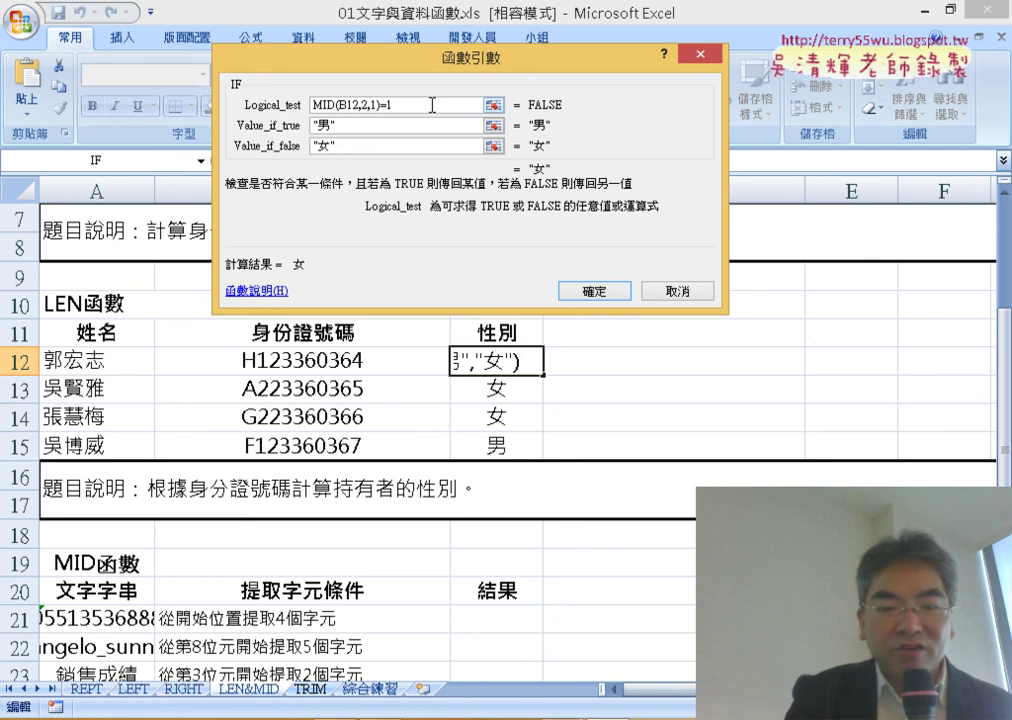
key("Home")
type("《")
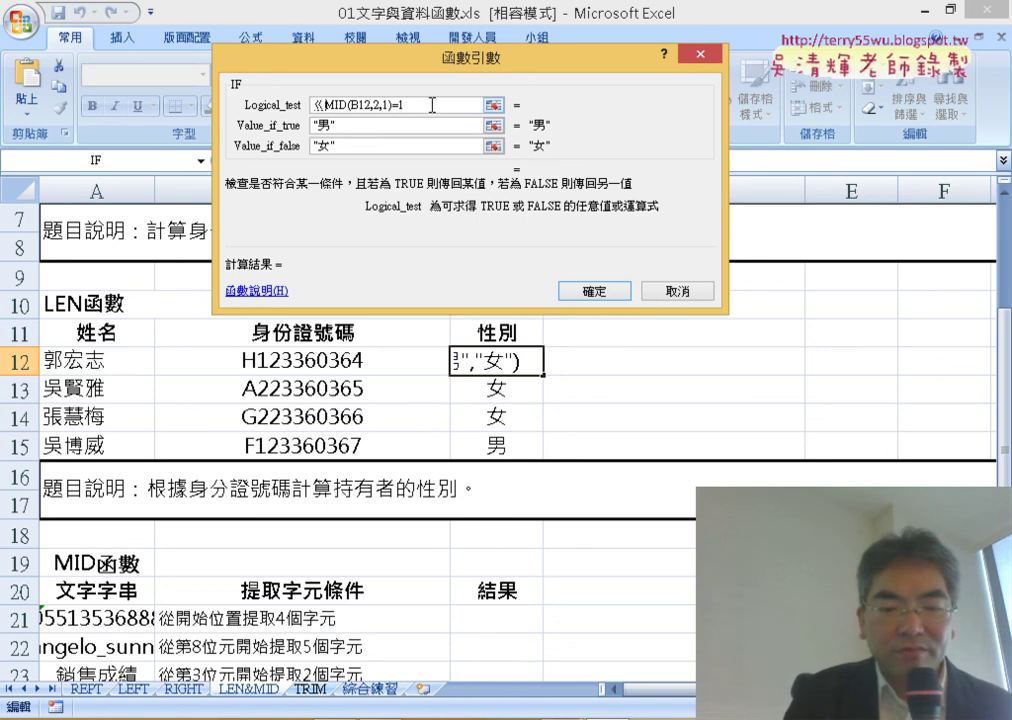
key("BackSpace")
type("va")
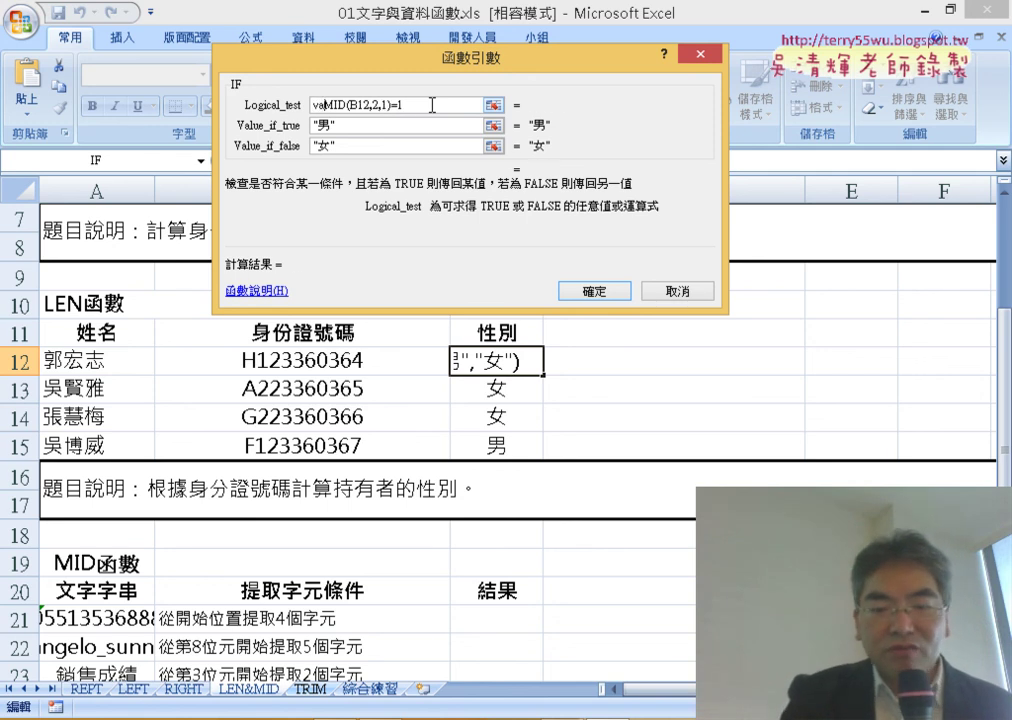
type("lue")
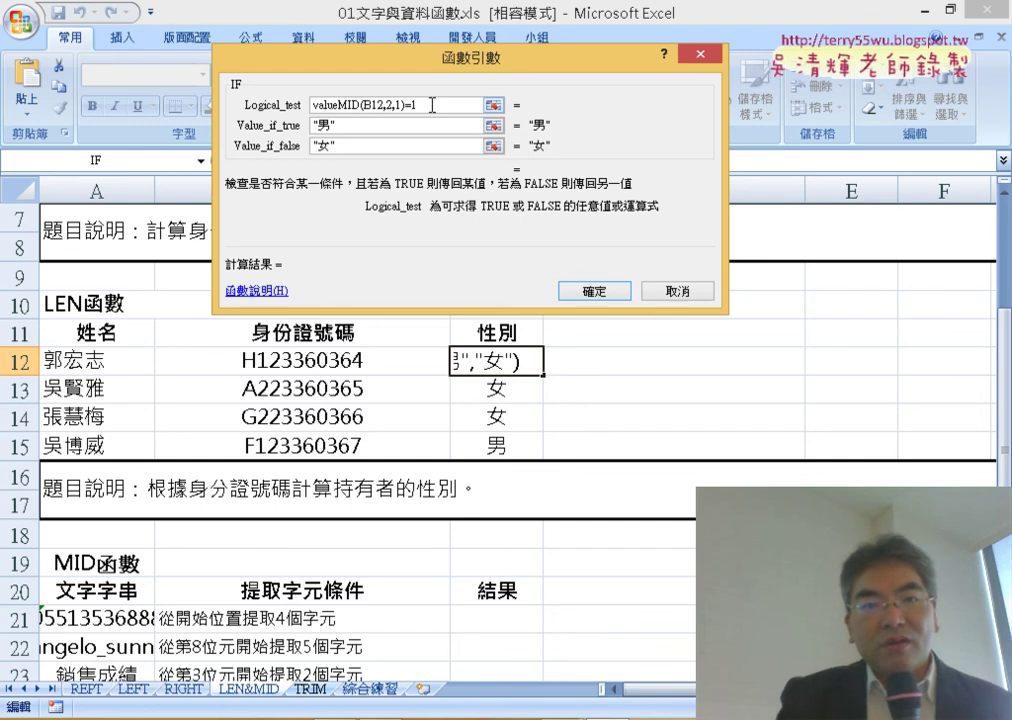
type("(")
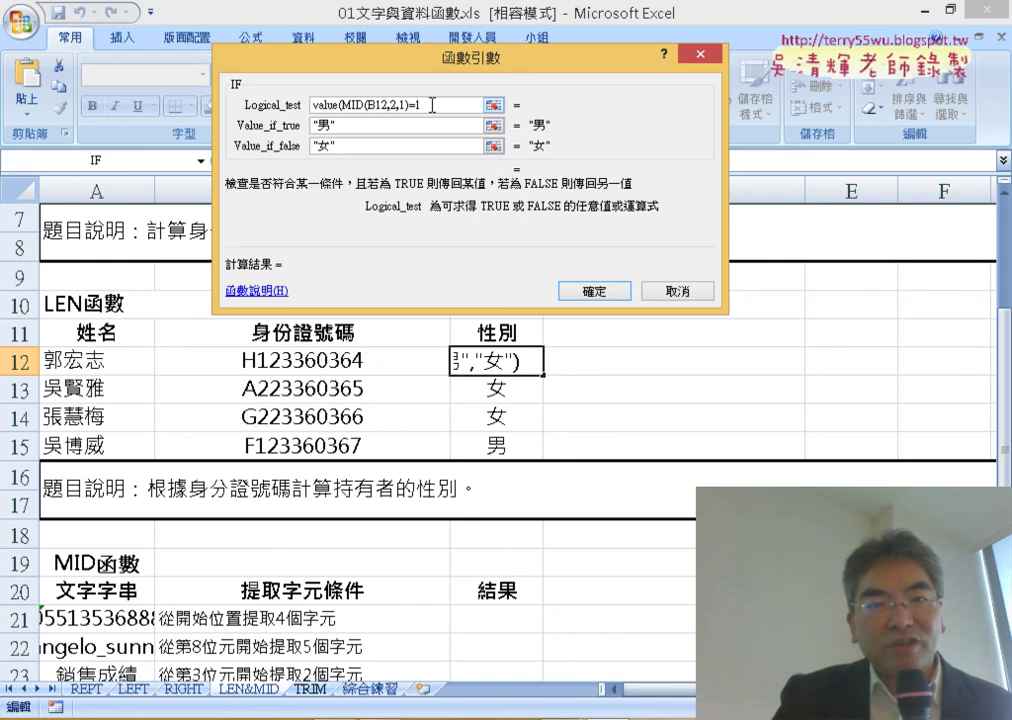
left_click(409, 106)
type(")")
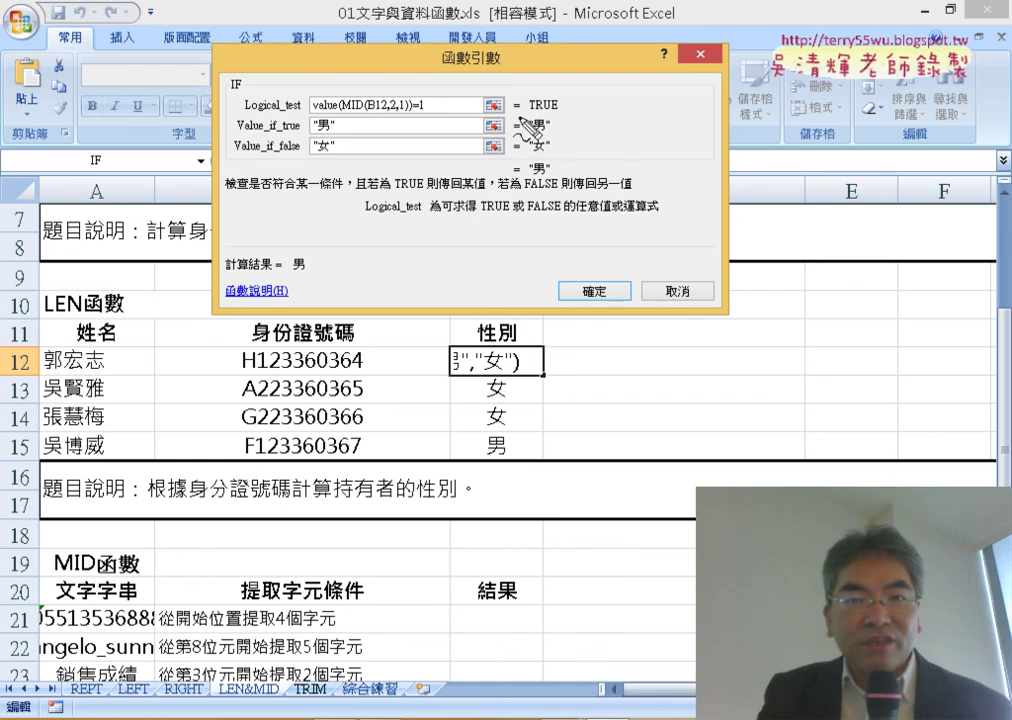
Step: Confirm the revised gender formula and fill it from C12 down to C15
left_click_drag(413, 38, 462, 108)
mouse_move(487, 40)
left_mouse_down()
mouse_move(513, 85)
mouse_move(622, 104)
mouse_move(620, 125)
left_mouse_up()
left_click_drag(668, 68, 664, 124)
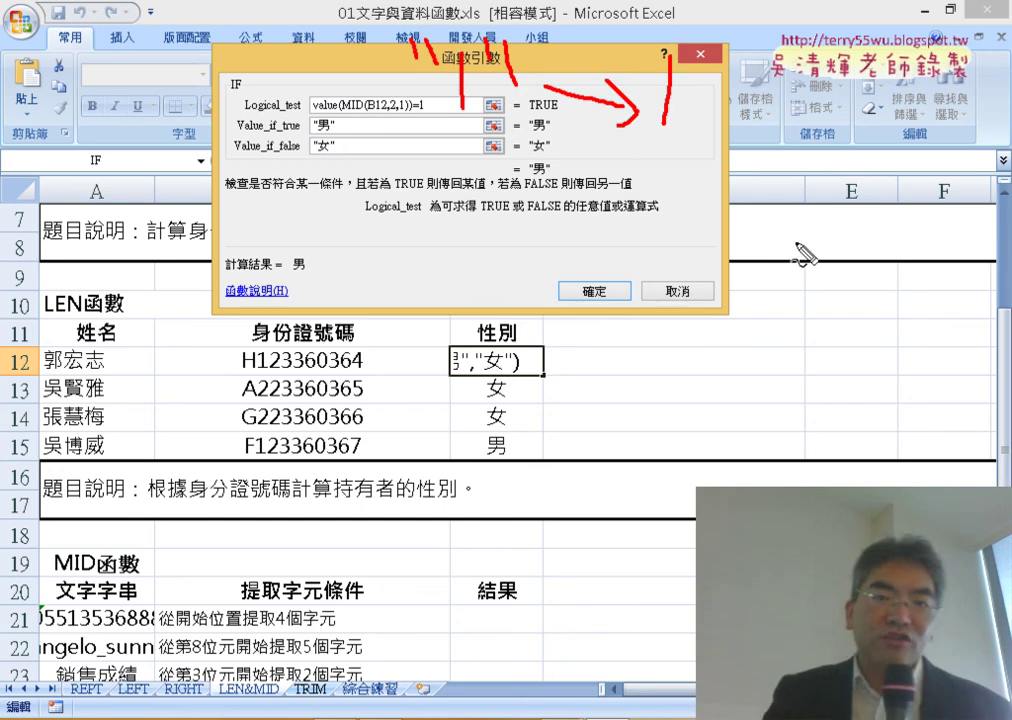
key("Escape")
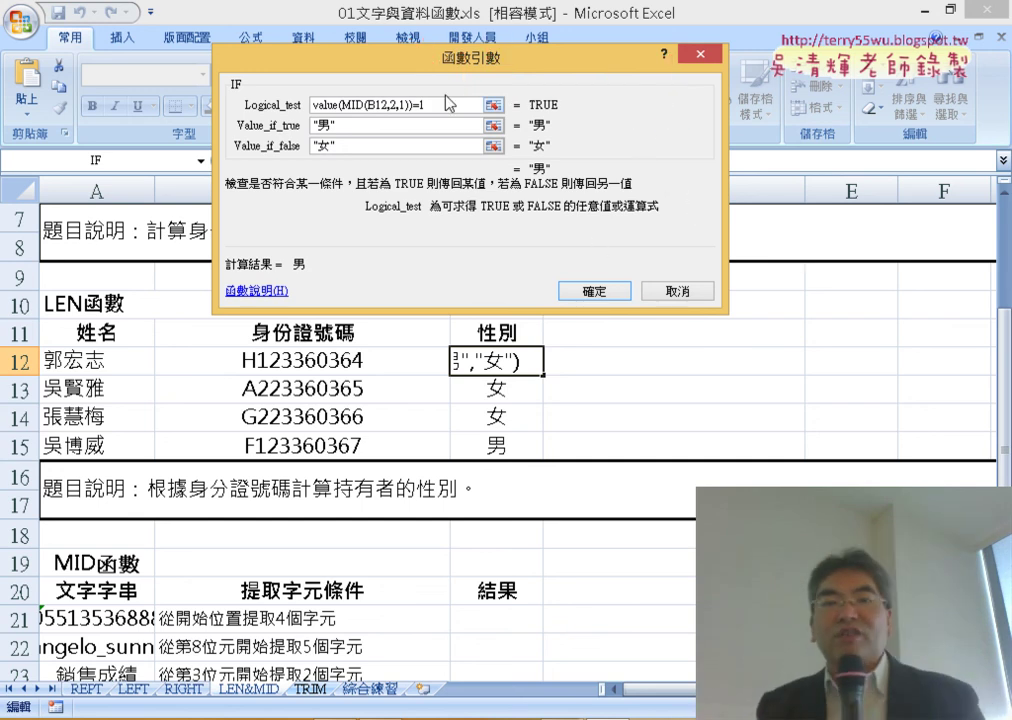
double_click(421, 104)
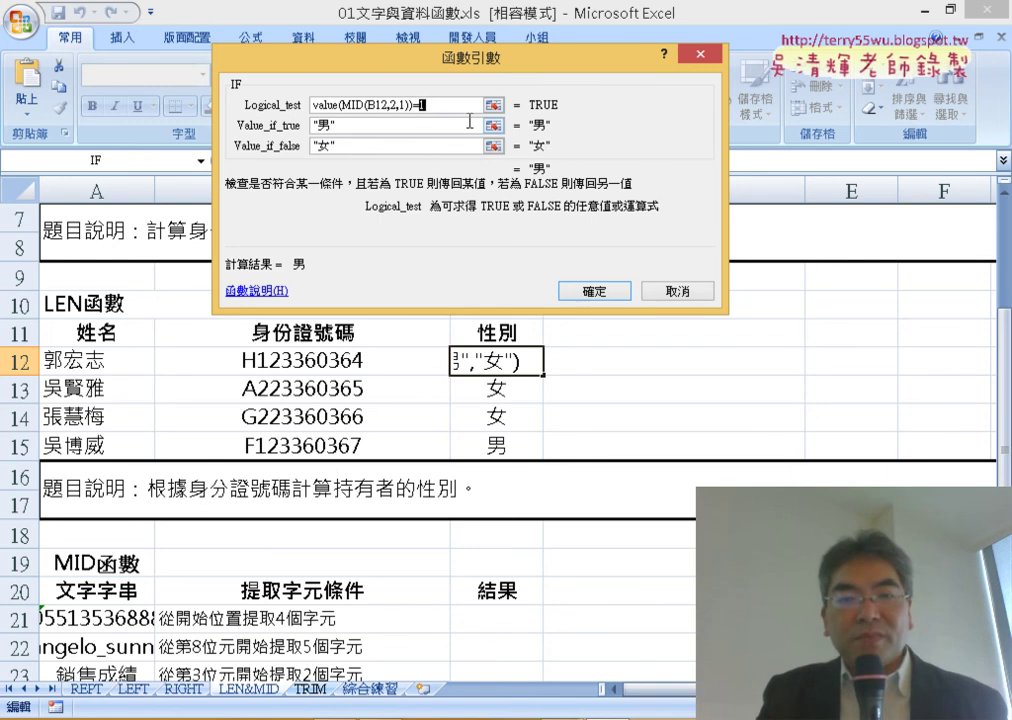
left_click(594, 291)
left_click_drag(544, 375, 552, 460)
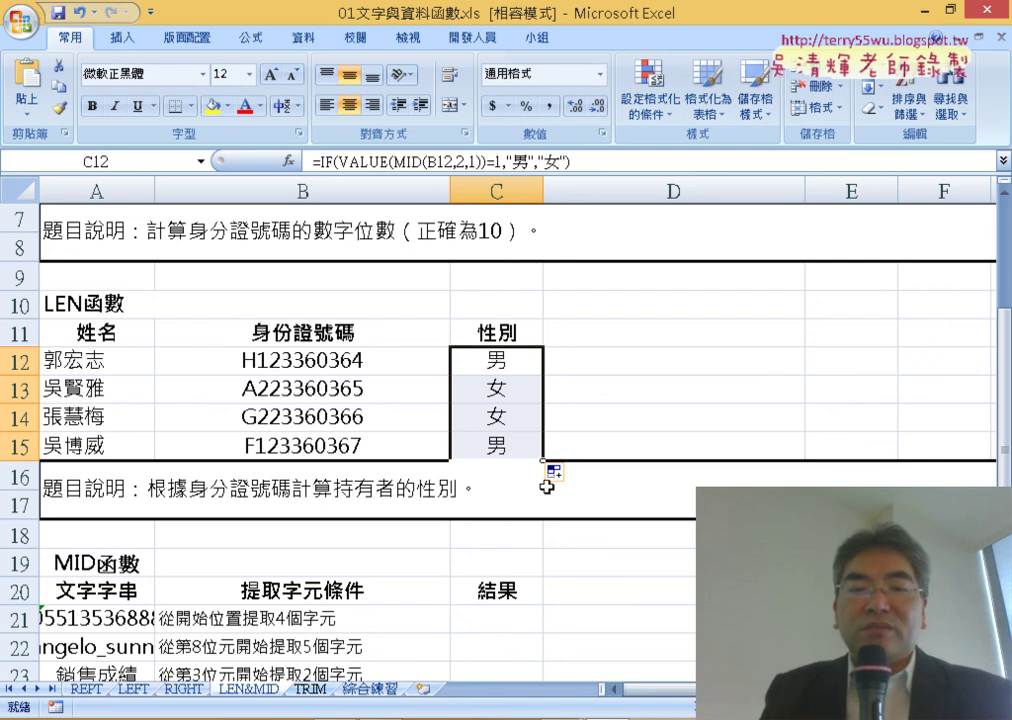
left_click(385, 690)
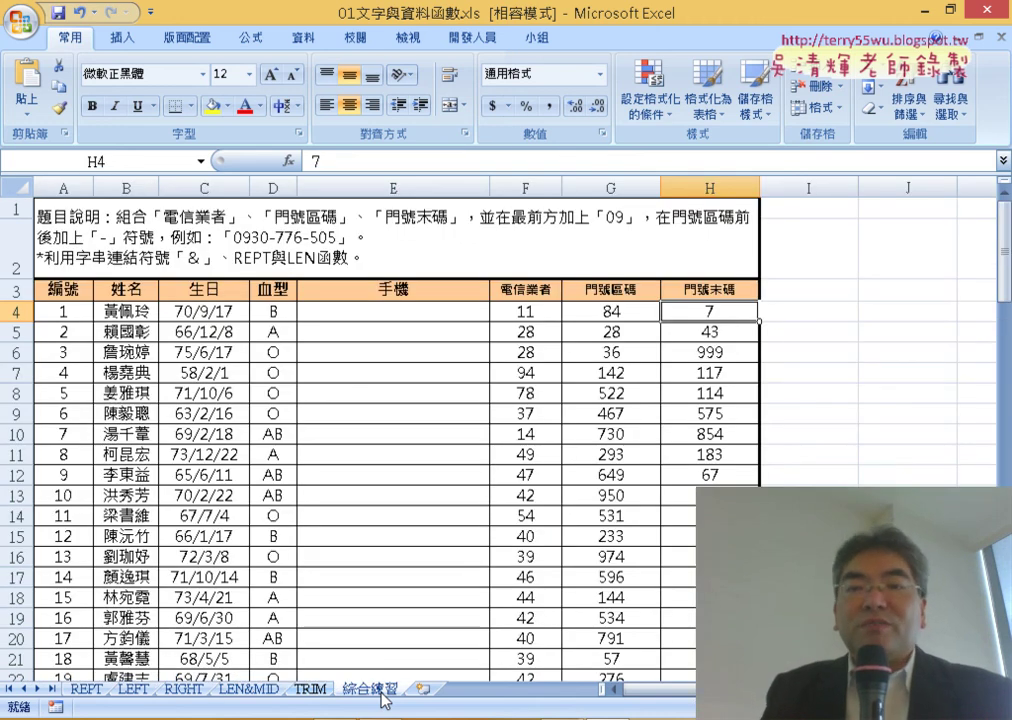
left_click(642, 312)
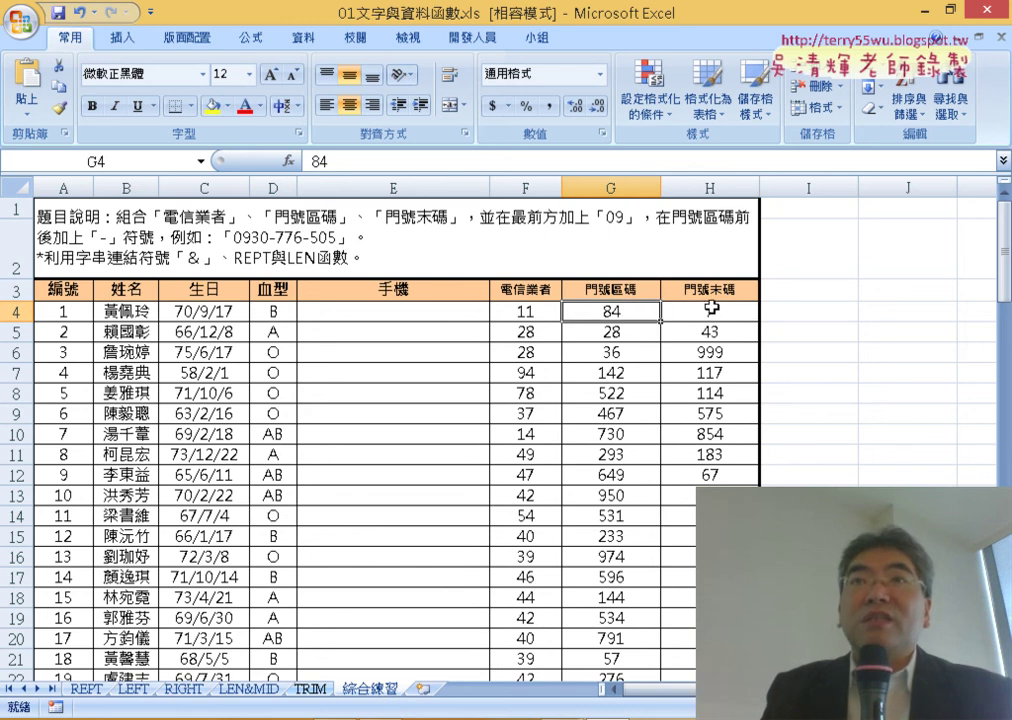
left_click(711, 308)
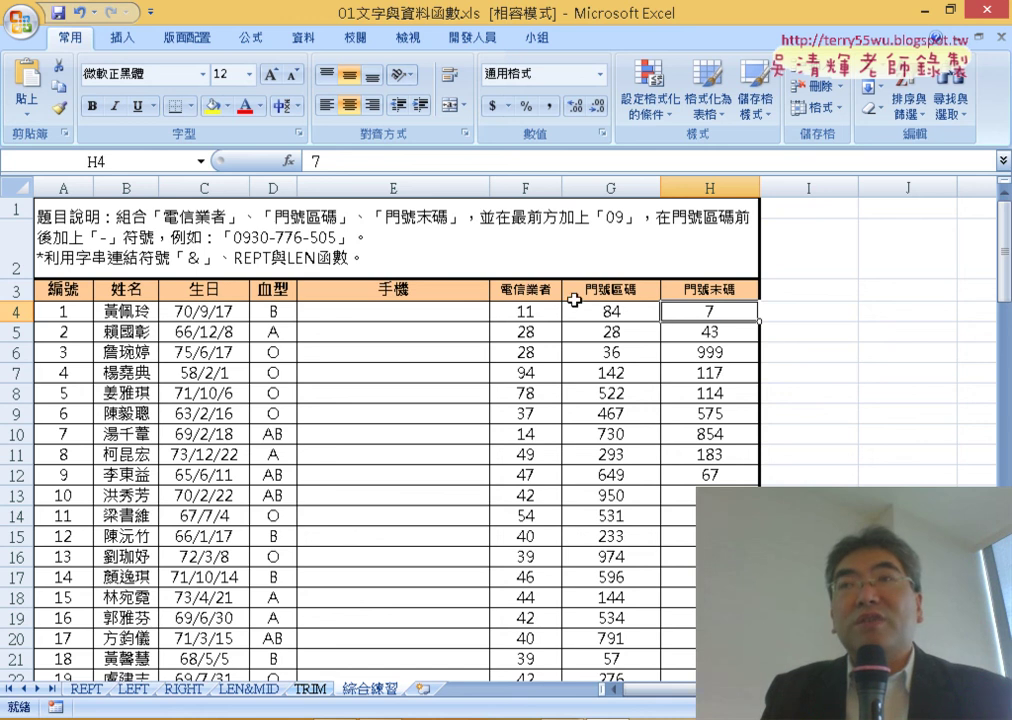
left_click(440, 316)
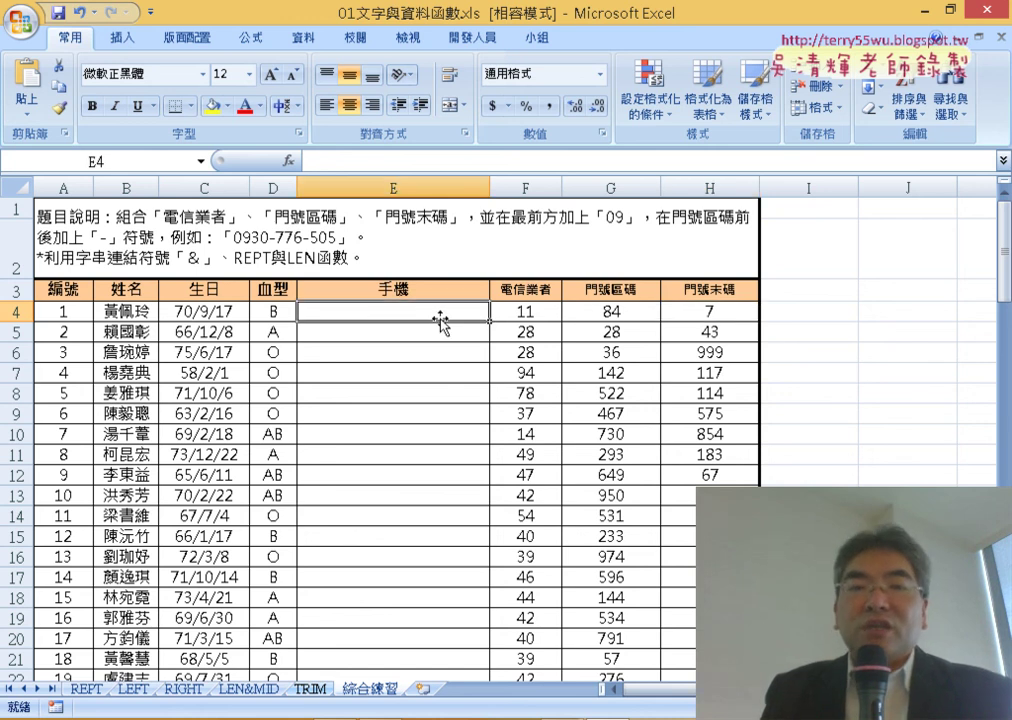
Step: Insert LEN in E4 with G4 as its Text argument
left_click(289, 160)
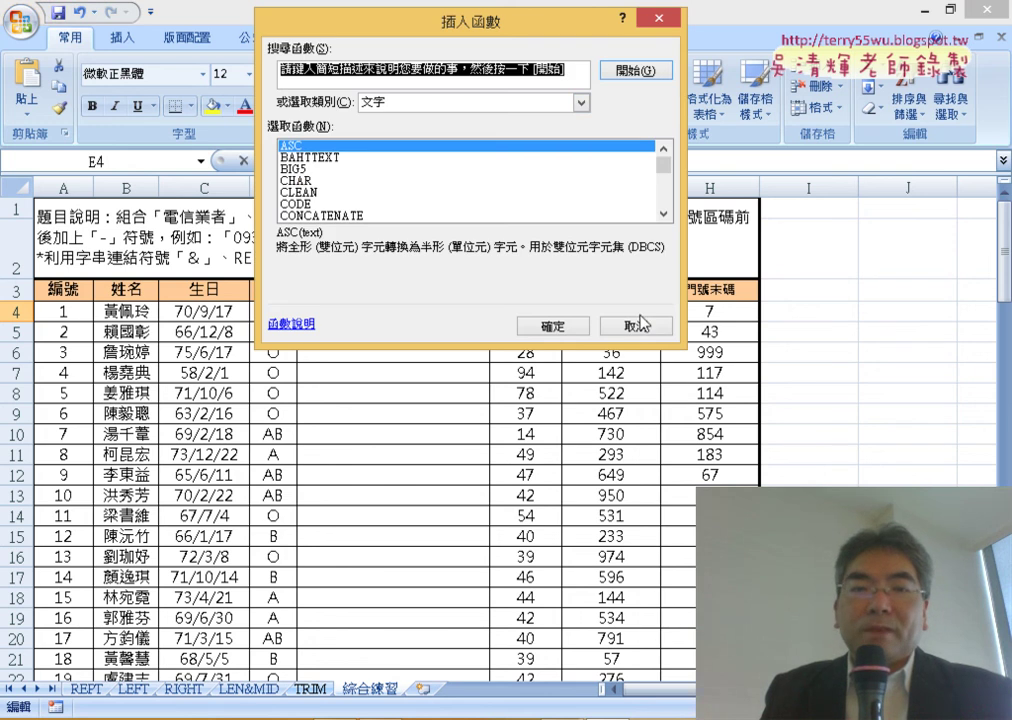
scroll(463, 199, "down", 2)
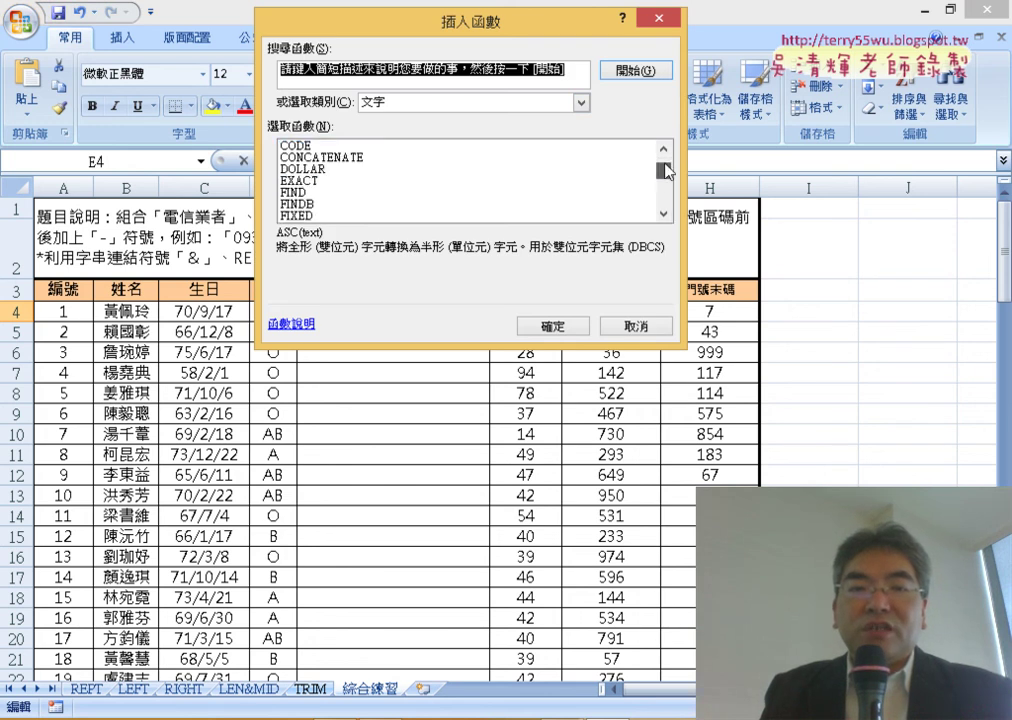
scroll(463, 199, "down", 8)
scroll(500, 188, "up", 1)
scroll(501, 190, "up", 1)
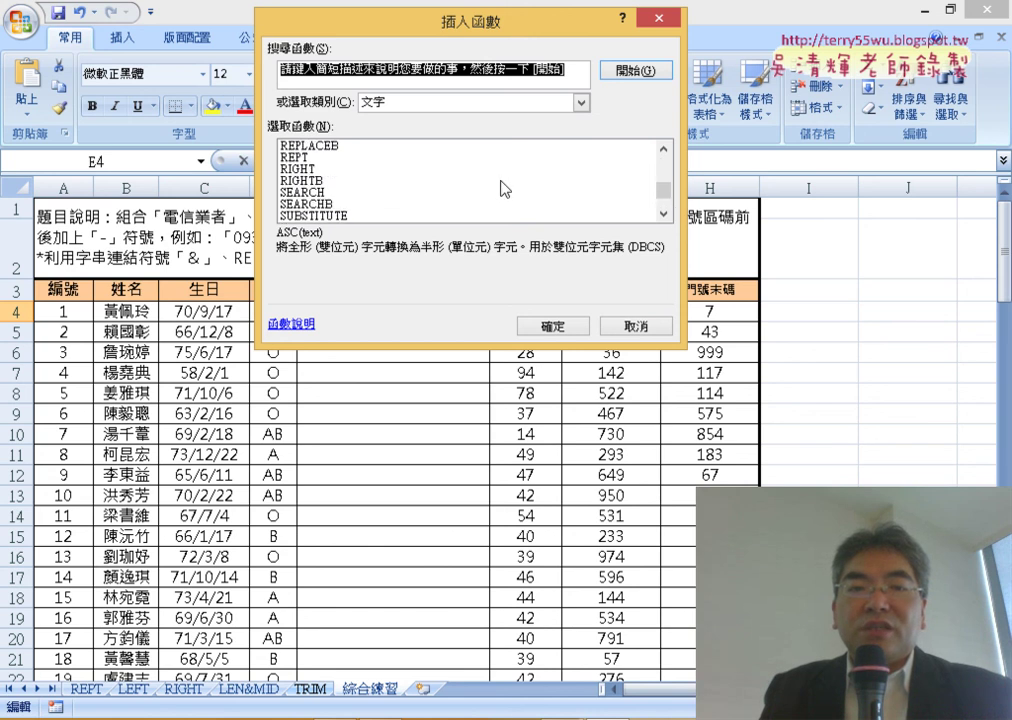
scroll(431, 187, "up", 1)
scroll(431, 187, "up", 2)
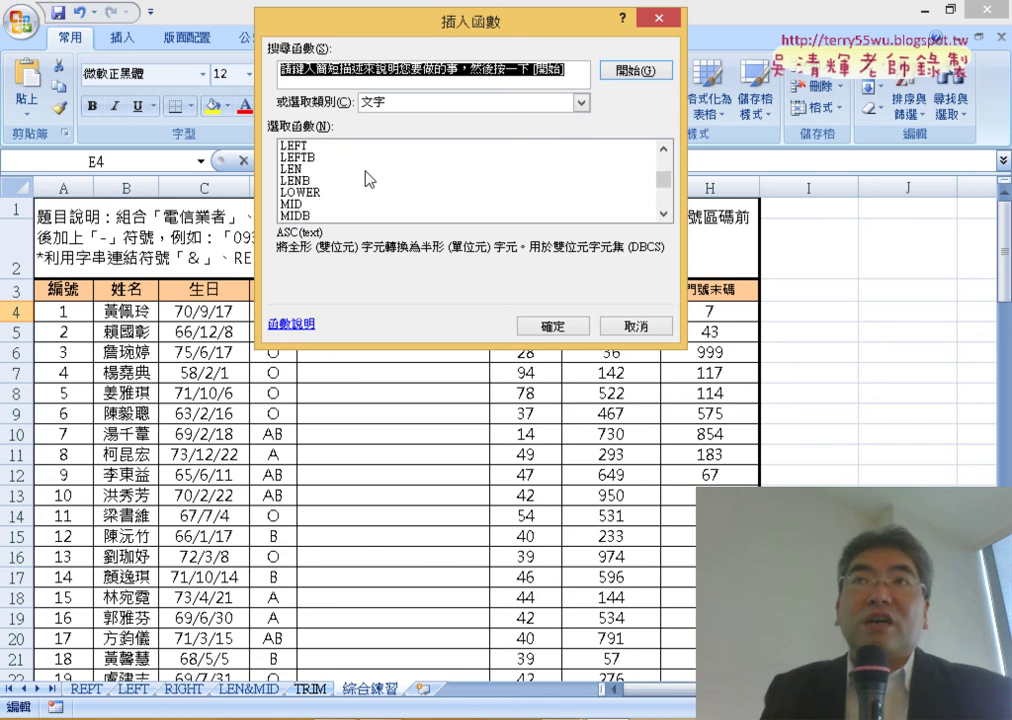
left_click(305, 170)
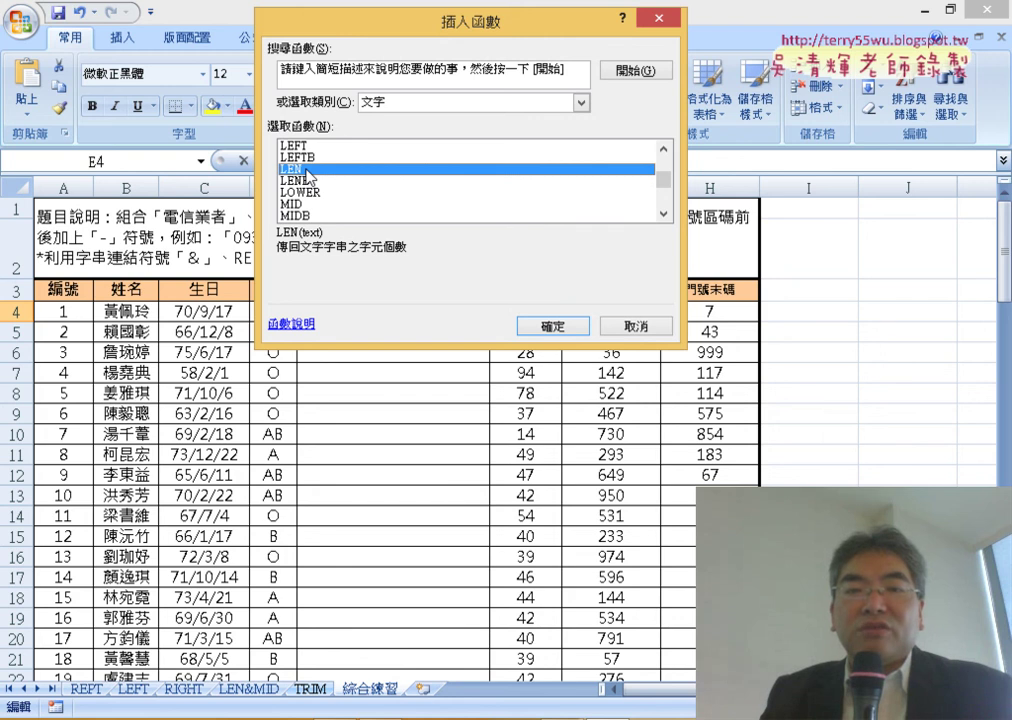
left_click(530, 322)
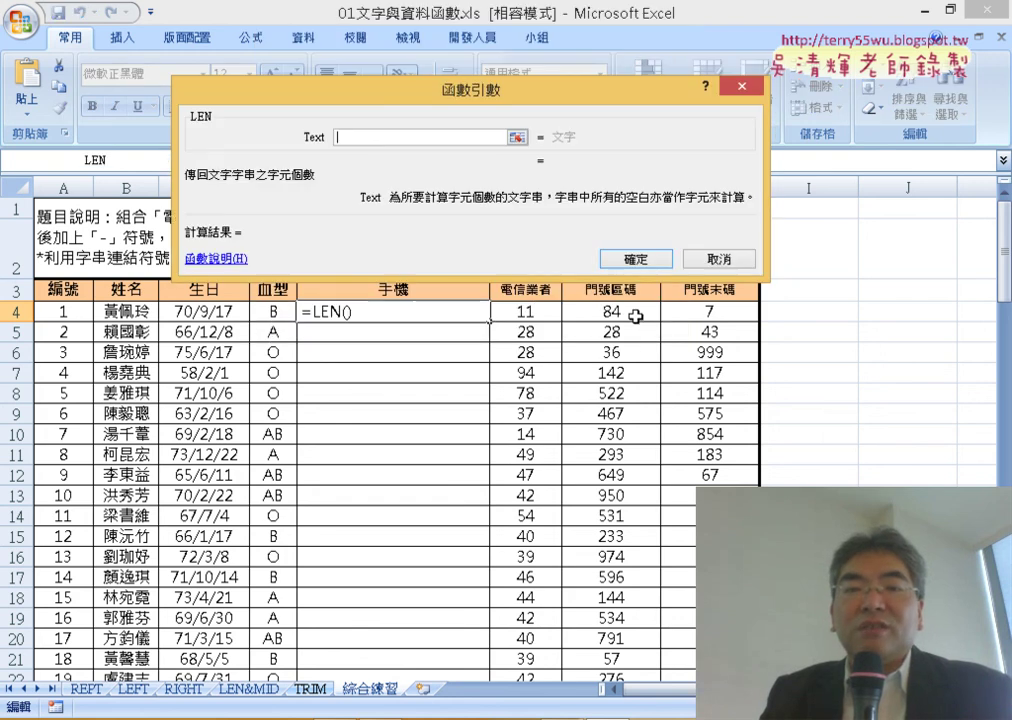
left_click(636, 316)
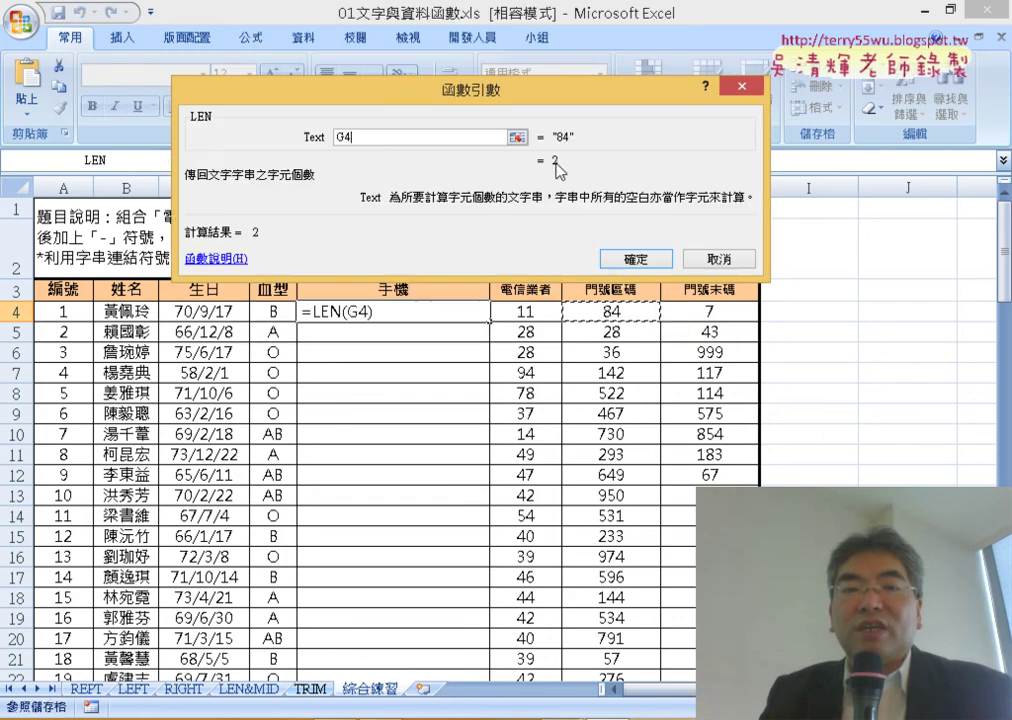
left_click(636, 259)
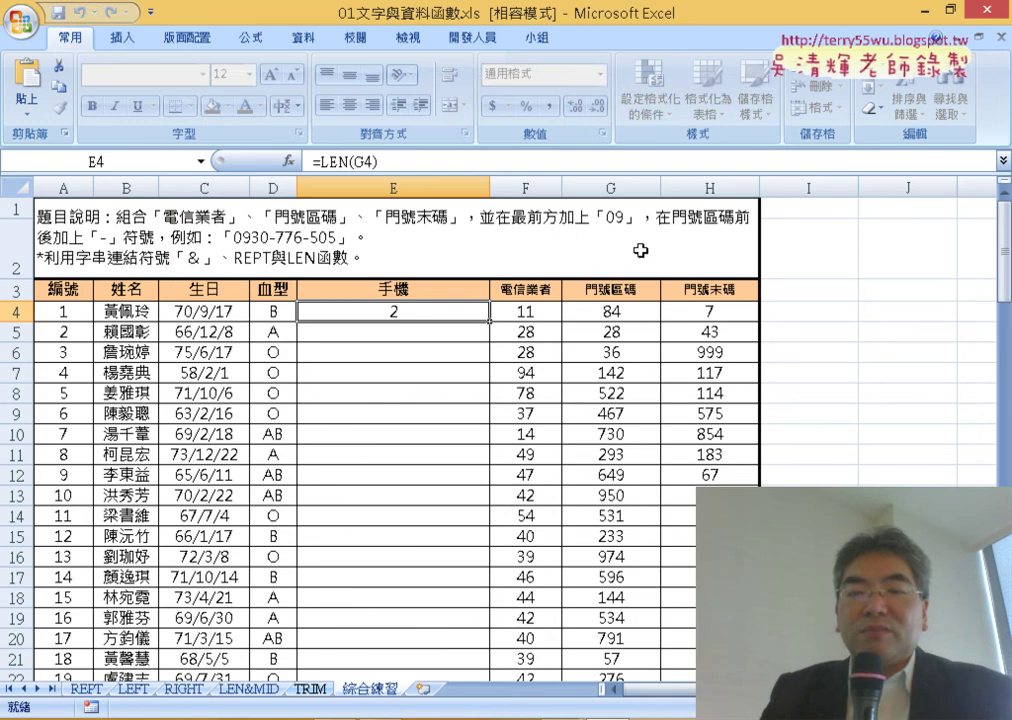
Step: Change E4 to =3-LEN(G4), giving 1, and select the 3-LEN(G4) text
left_click(339, 163)
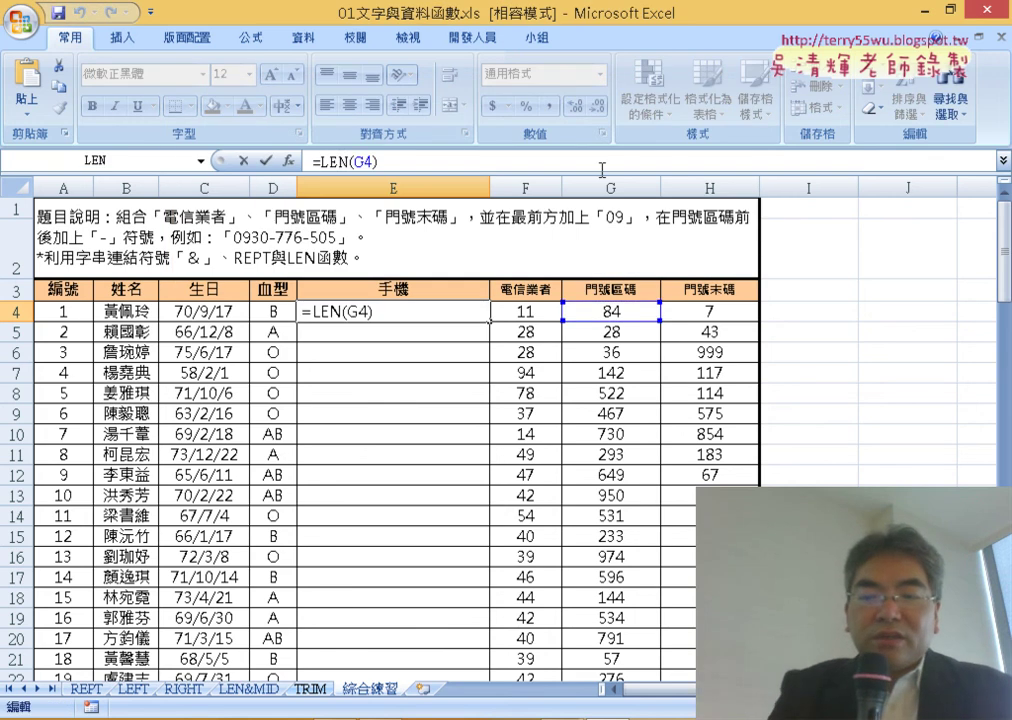
type("3")
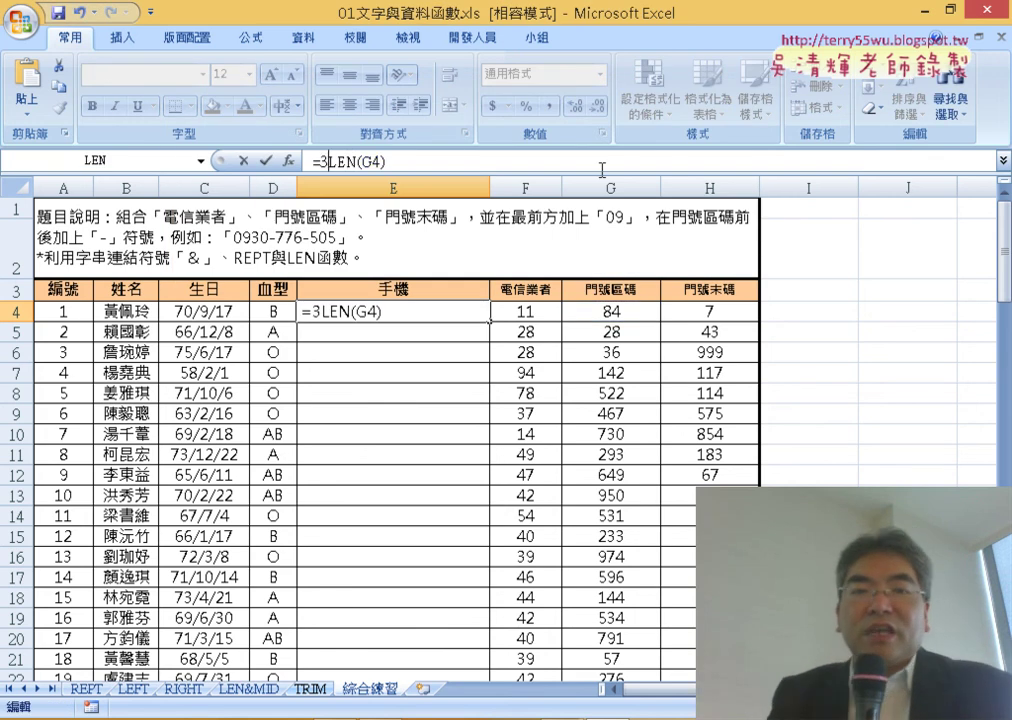
type("-")
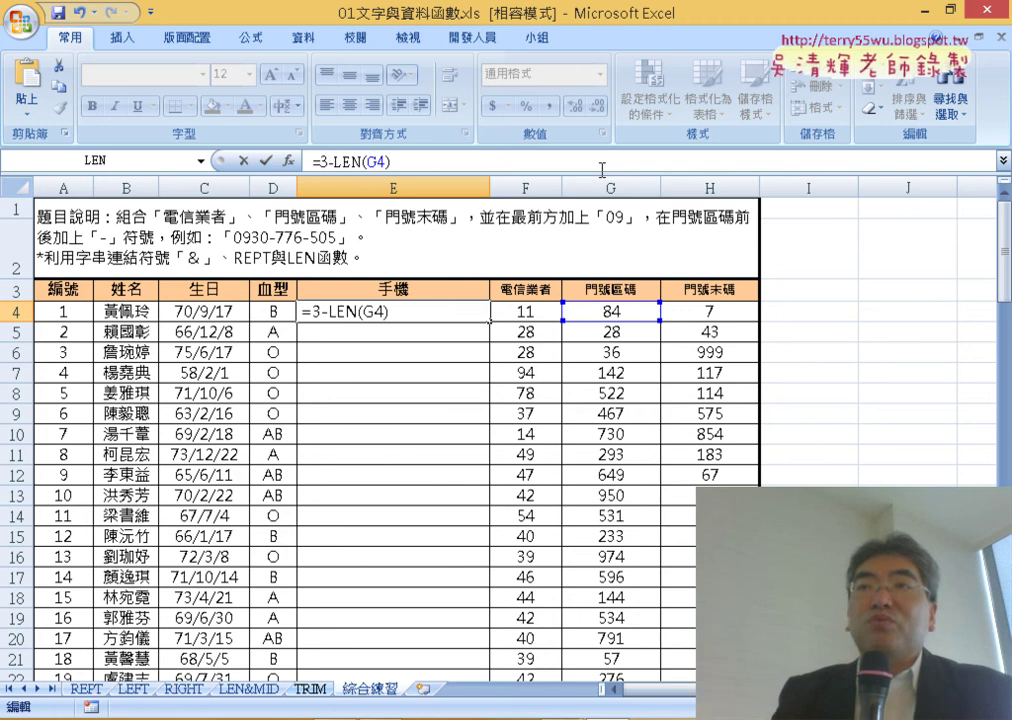
left_click(265, 160)
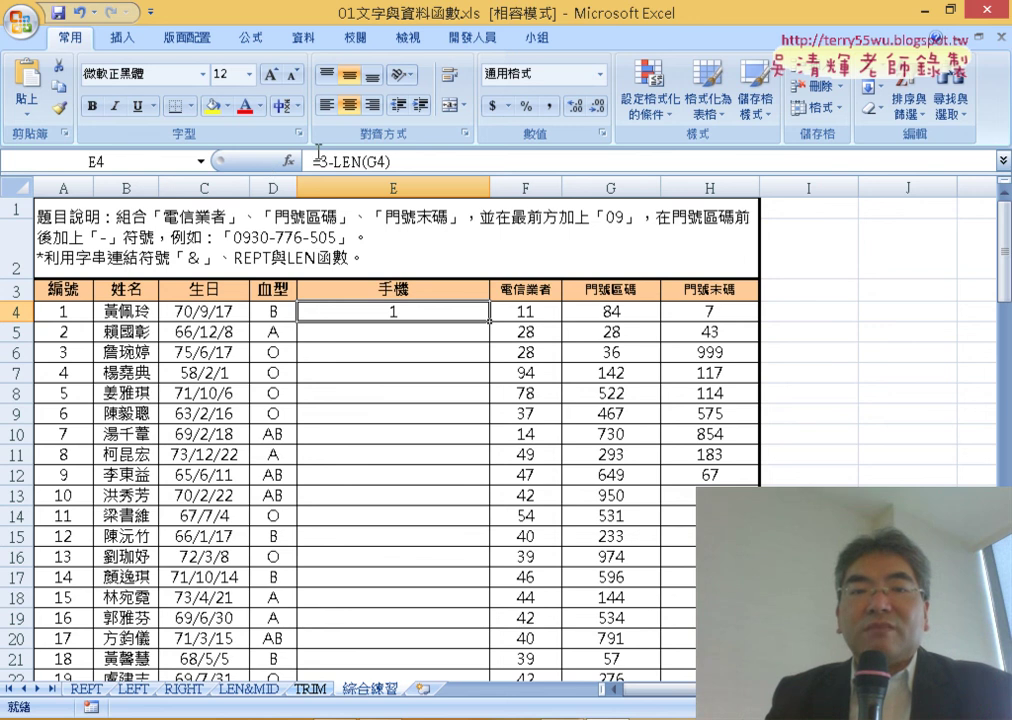
left_click_drag(320, 160, 392, 160)
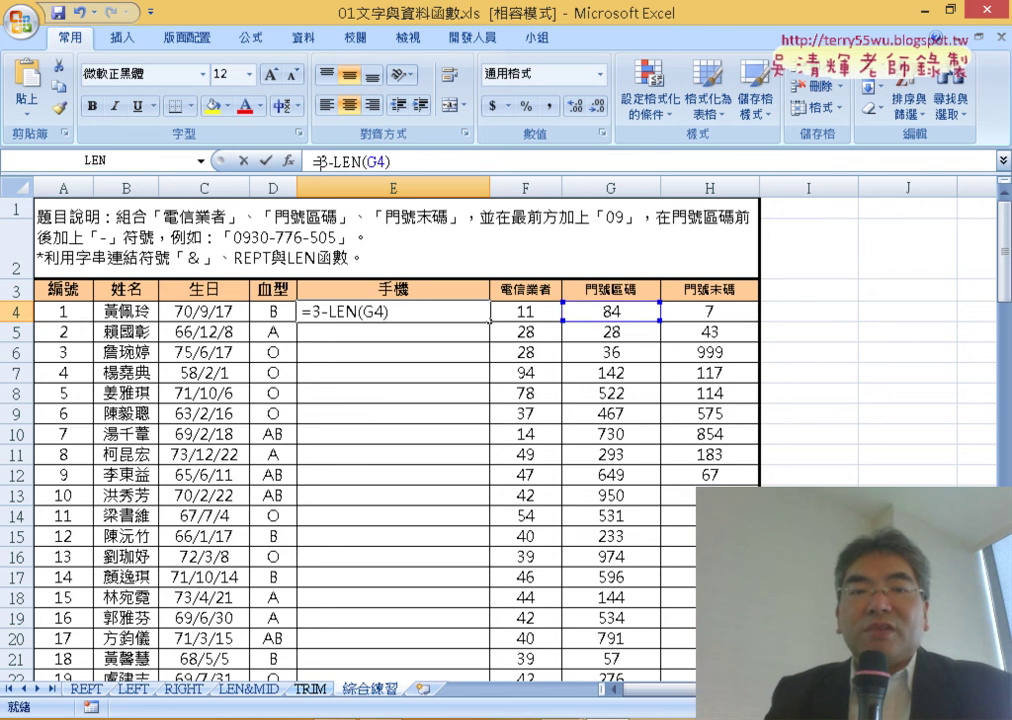
right_click(385, 165)
Step: Cut 3-LEN(G4) from E4's formula and insert the REPT function
left_click(405, 176)
left_click(288, 160)
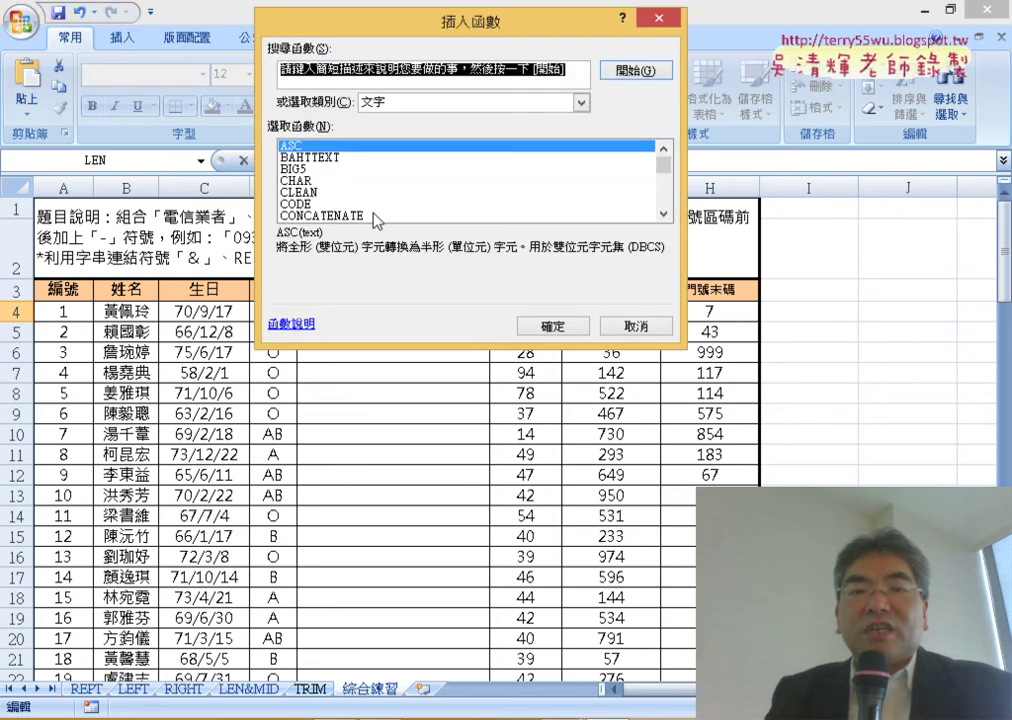
scroll(520, 165, "down", 1)
left_click(662, 213)
left_click(662, 213)
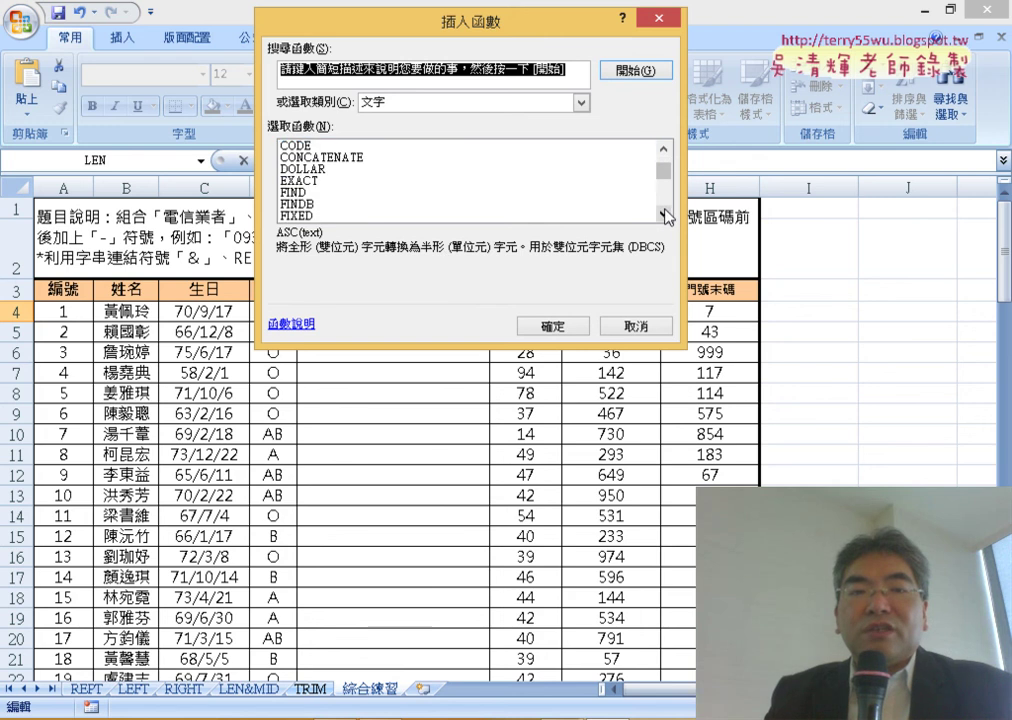
left_click(663, 213)
left_click(663, 213)
left_click(663, 213)
left_click(663, 213)
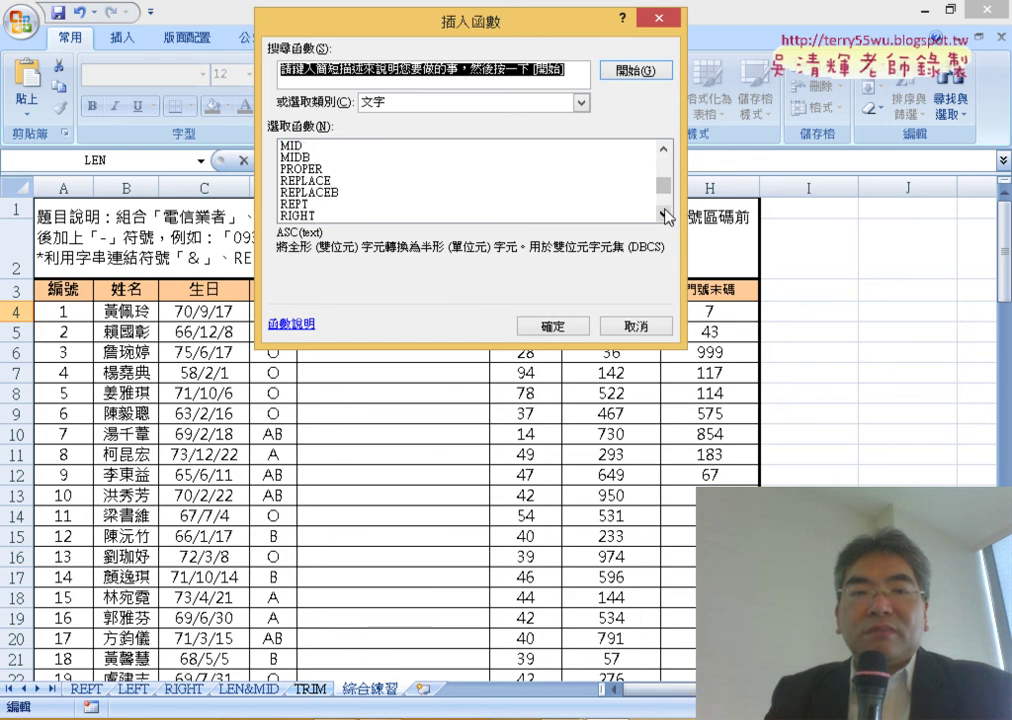
left_click(663, 213)
left_click(663, 213)
left_click(663, 213)
double_click(305, 169)
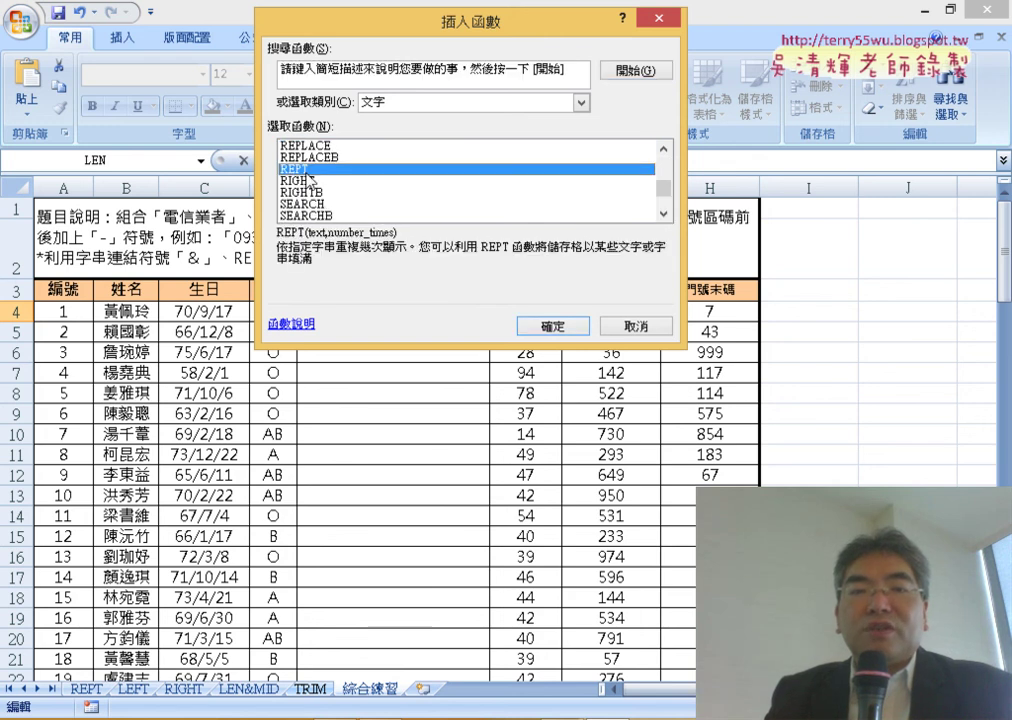
Step: Set REPT's Number_times to 3-LEN(G4) and Text to "0", giving =REPT("0",3-LEN(G4))
left_click_drag(407, 83, 630, 152)
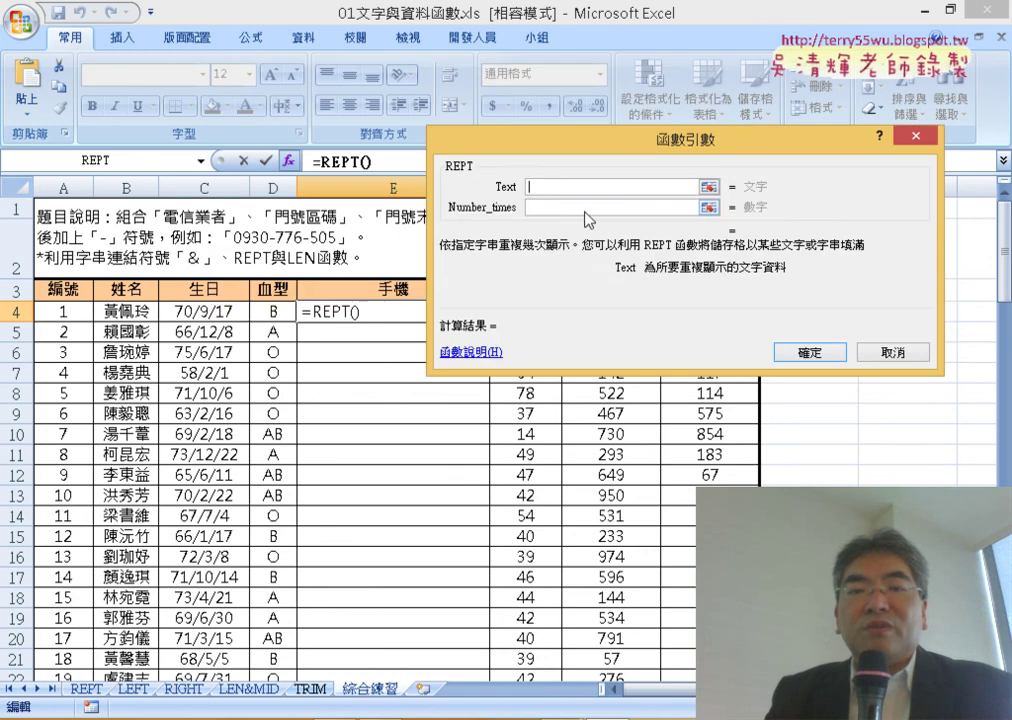
left_click(567, 208)
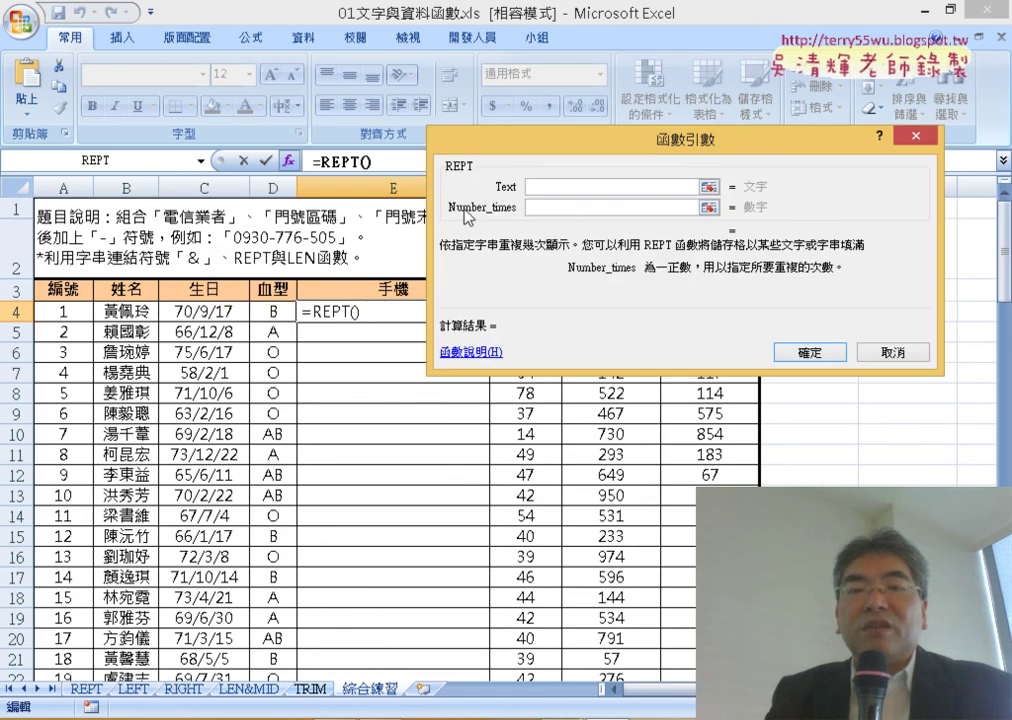
right_click(547, 208)
left_click(578, 260)
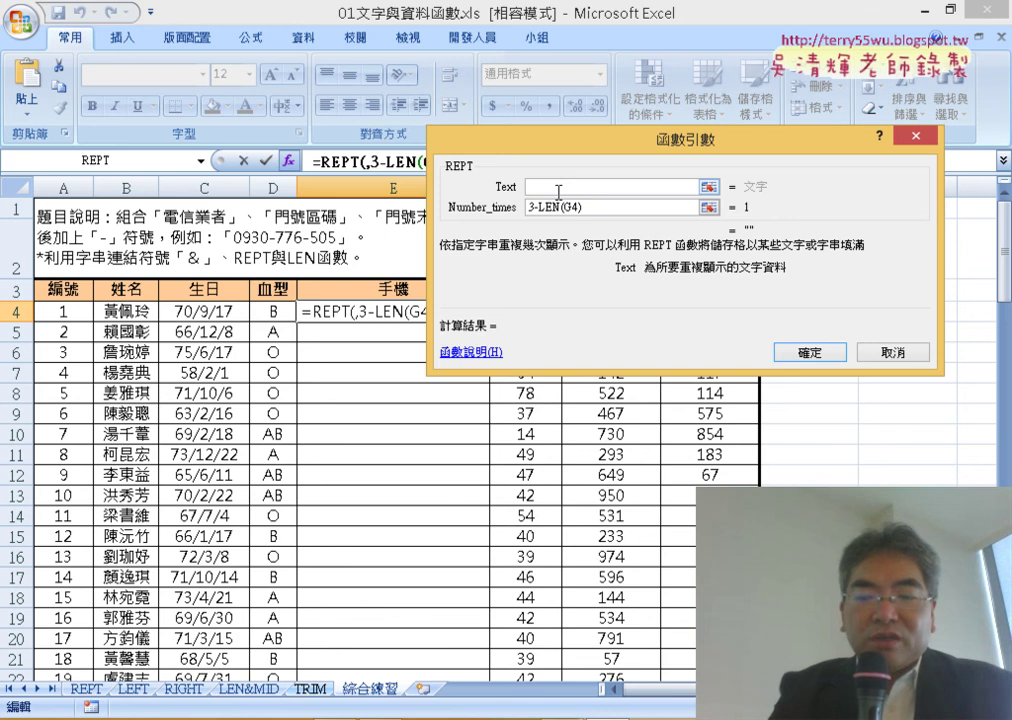
type("\"")
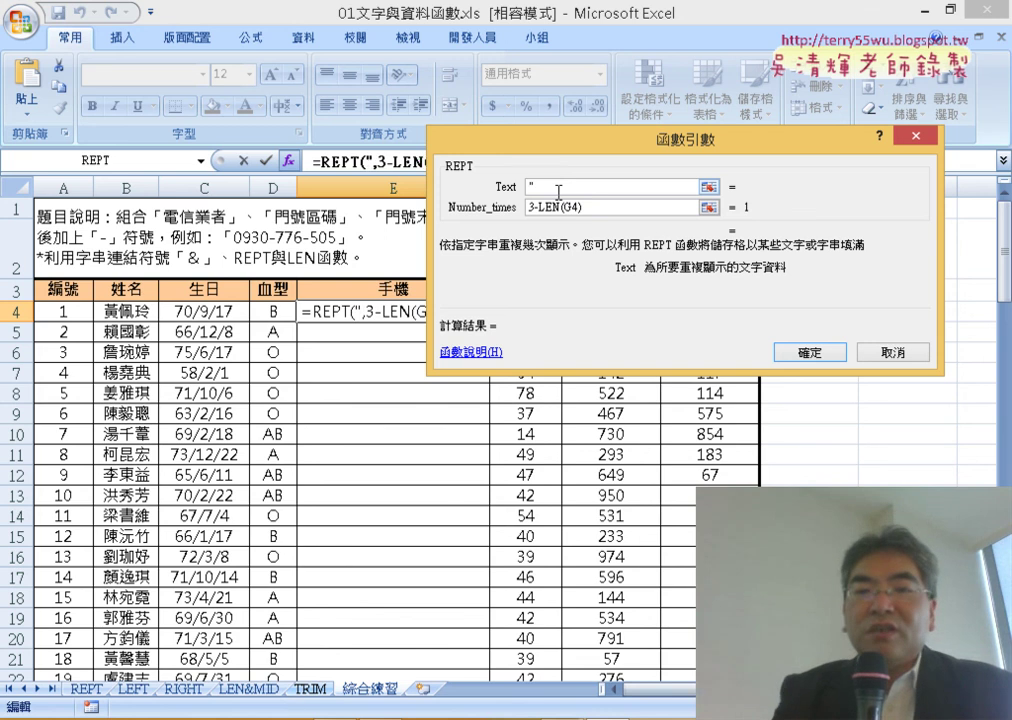
type("0")
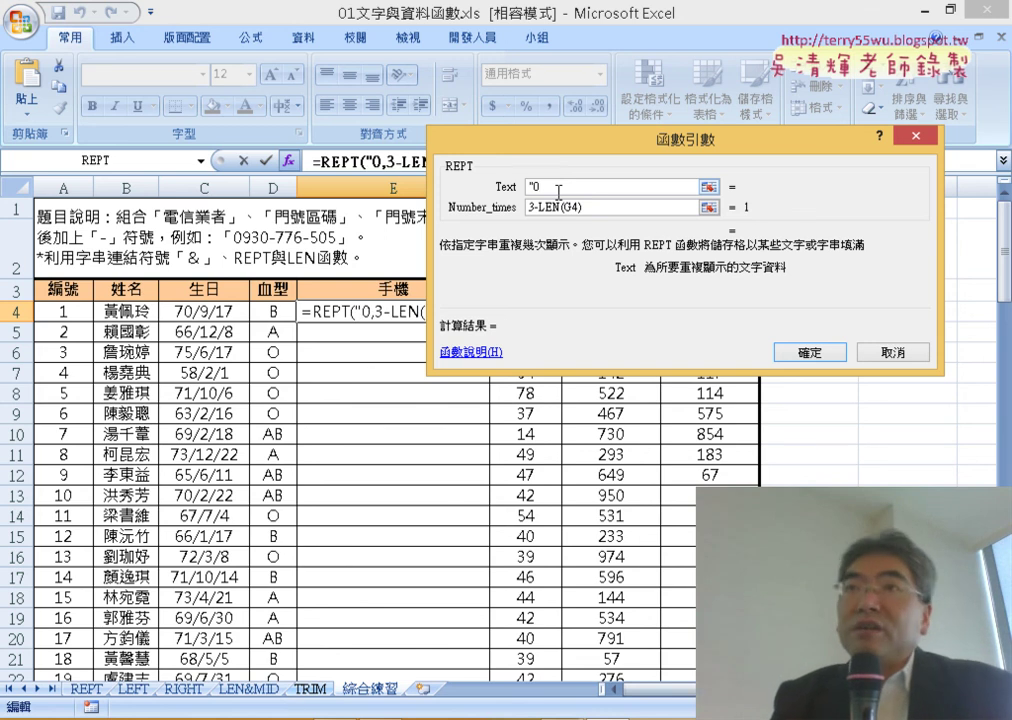
type("\"")
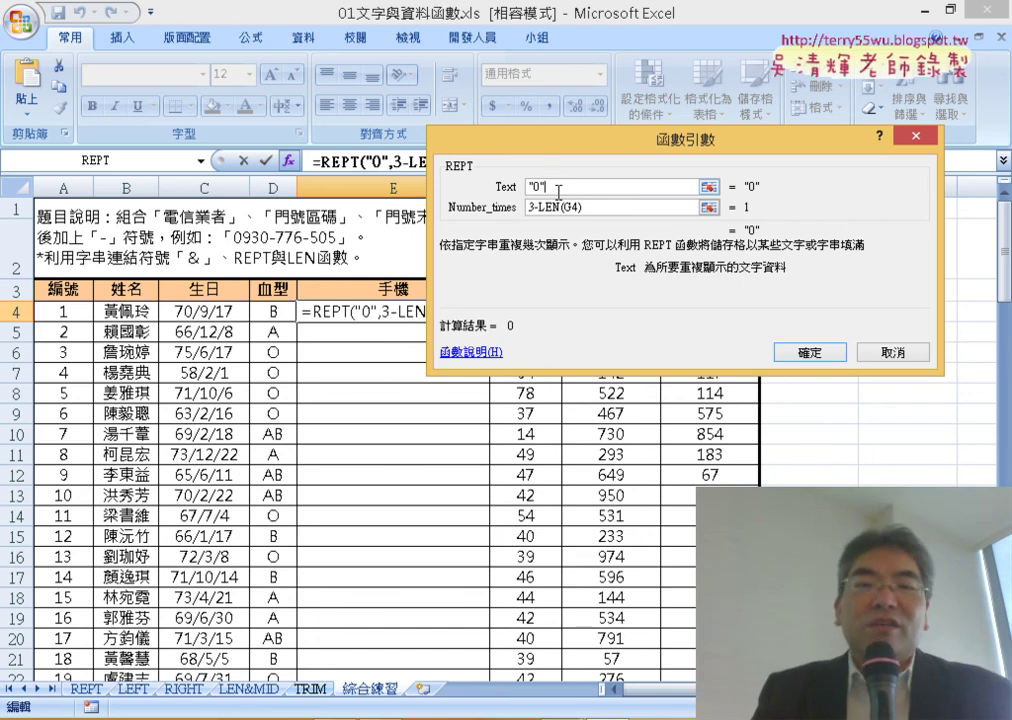
left_click(795, 353)
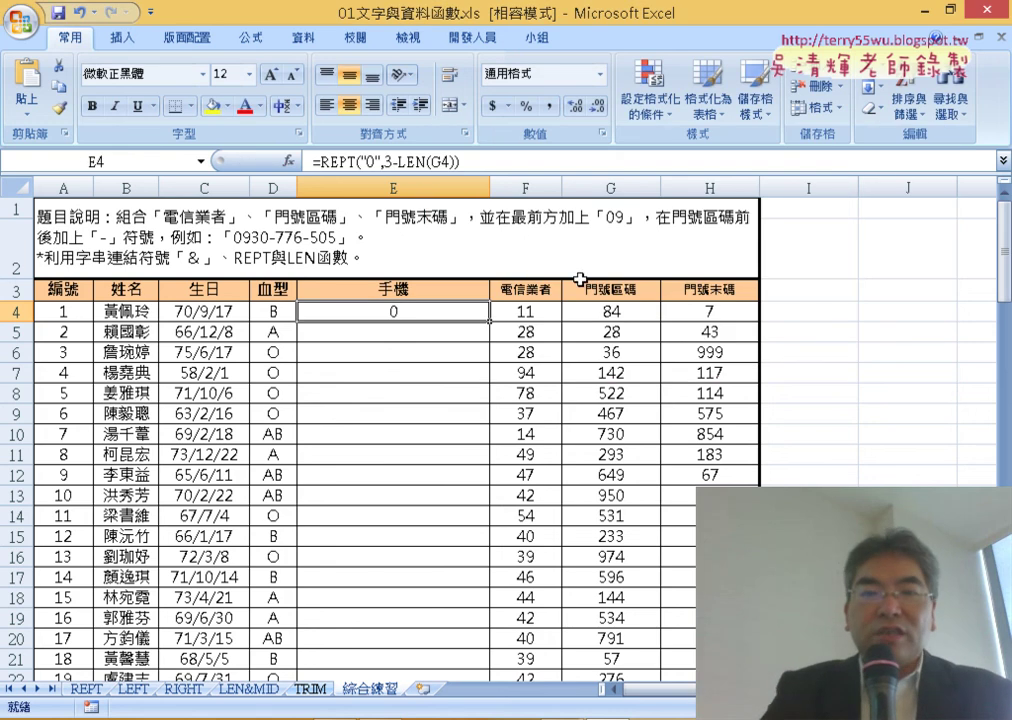
Step: Append &G4 to E4's REPT formula so it shows 084
left_click(490, 160)
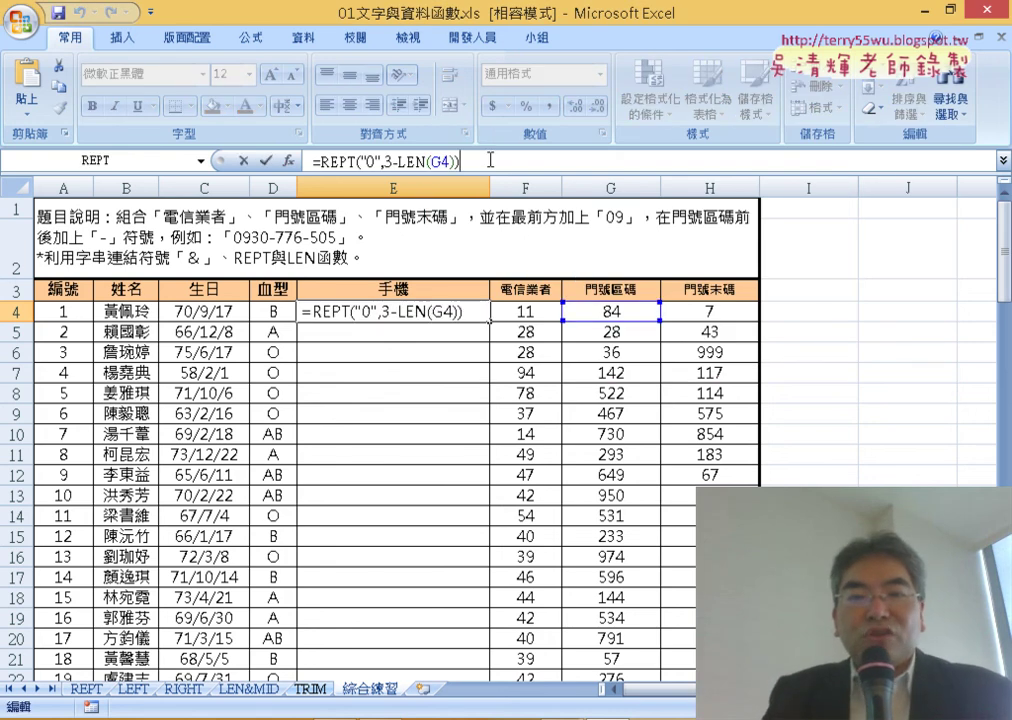
type("&")
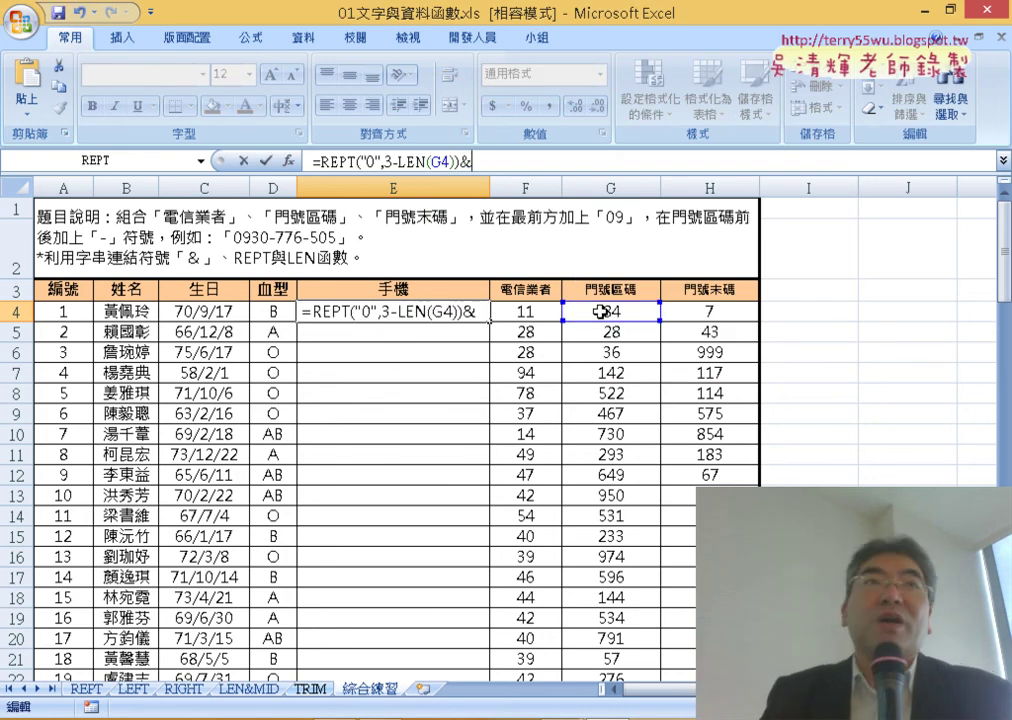
left_click(611, 311)
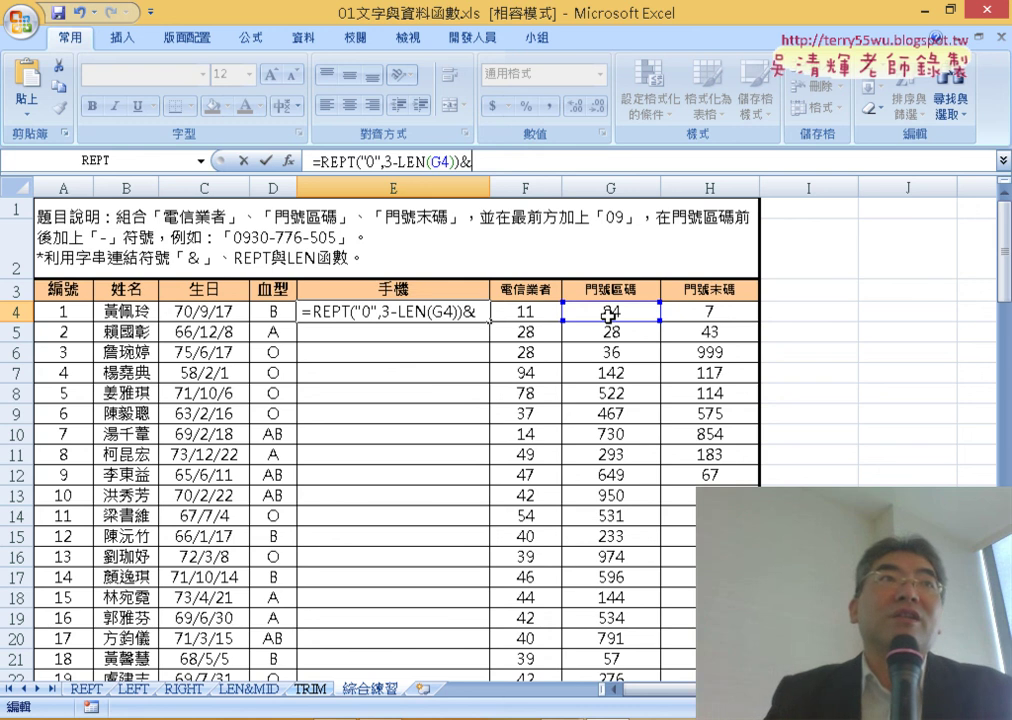
left_click(265, 160)
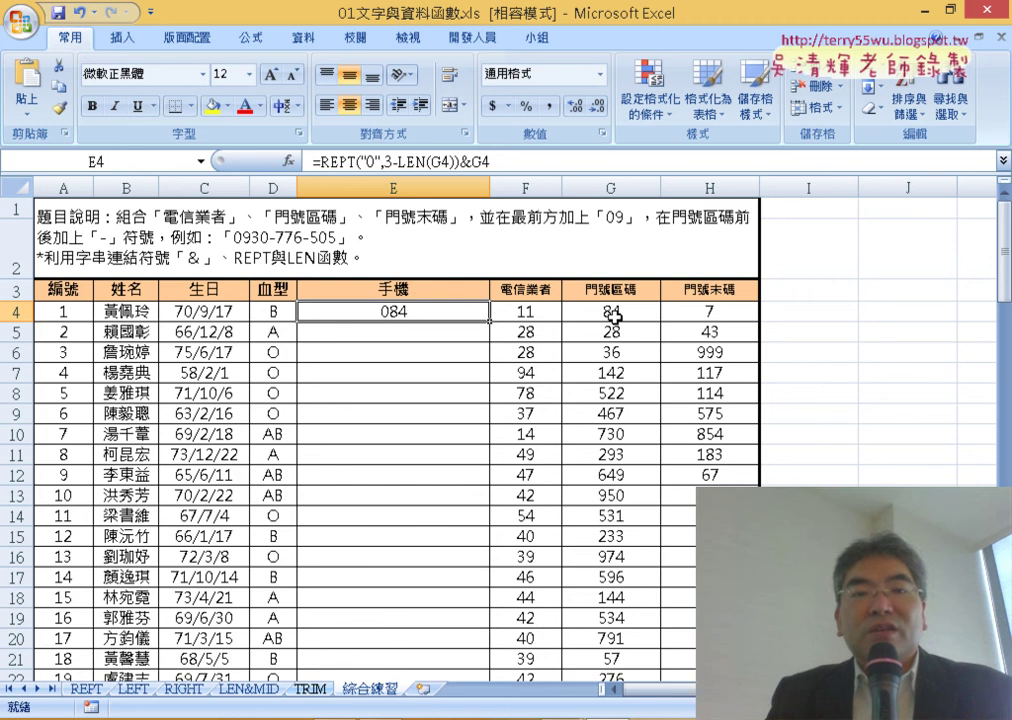
left_click(322, 160)
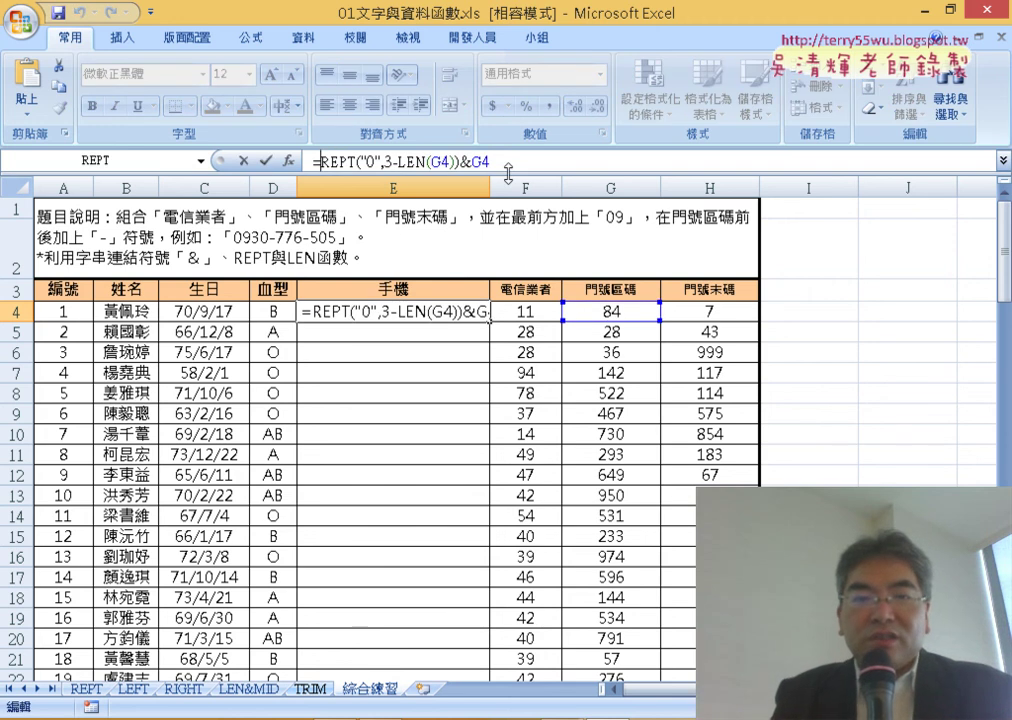
Step: Prefix E4's formula with "09"&F4&"-"& so it displays 0911-084
type("\"\"")
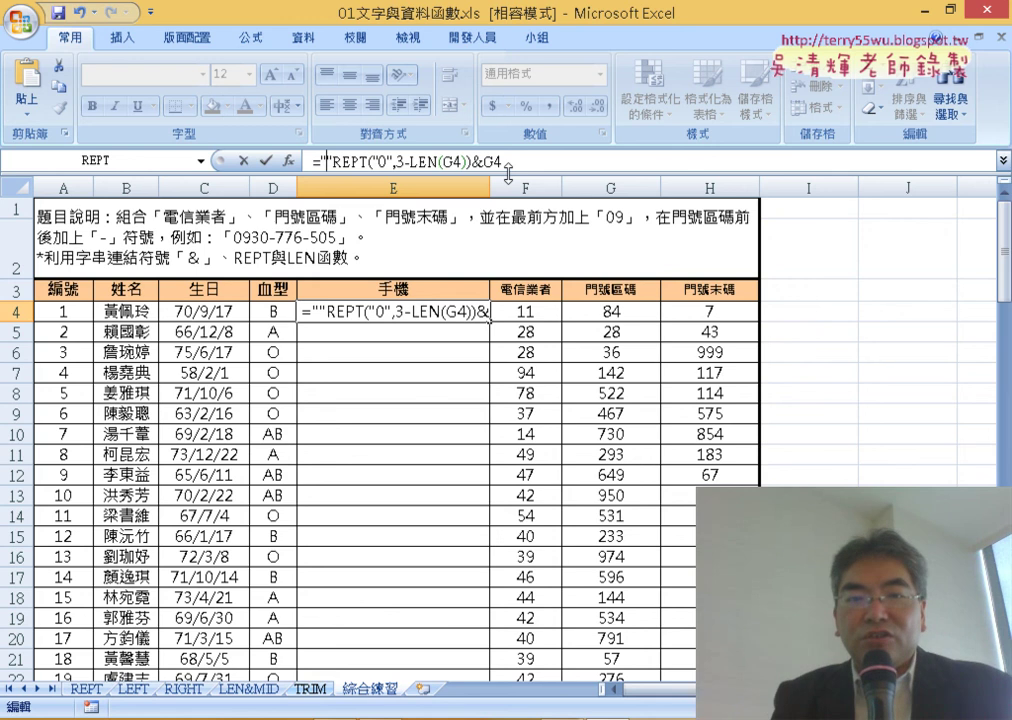
type("09")
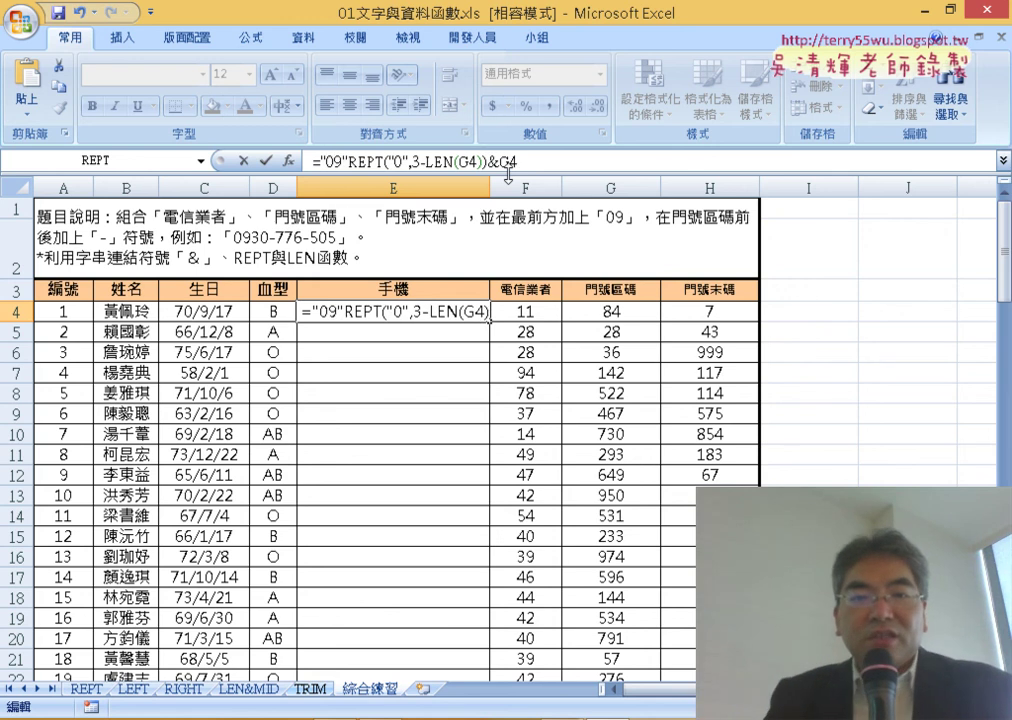
type("&")
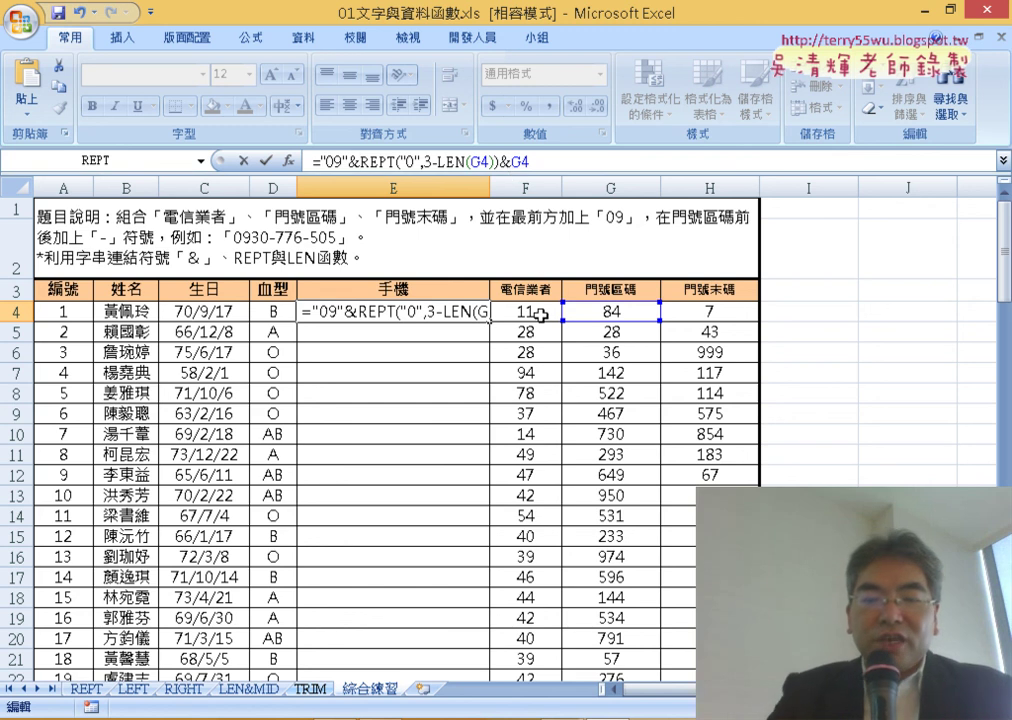
left_click(540, 314)
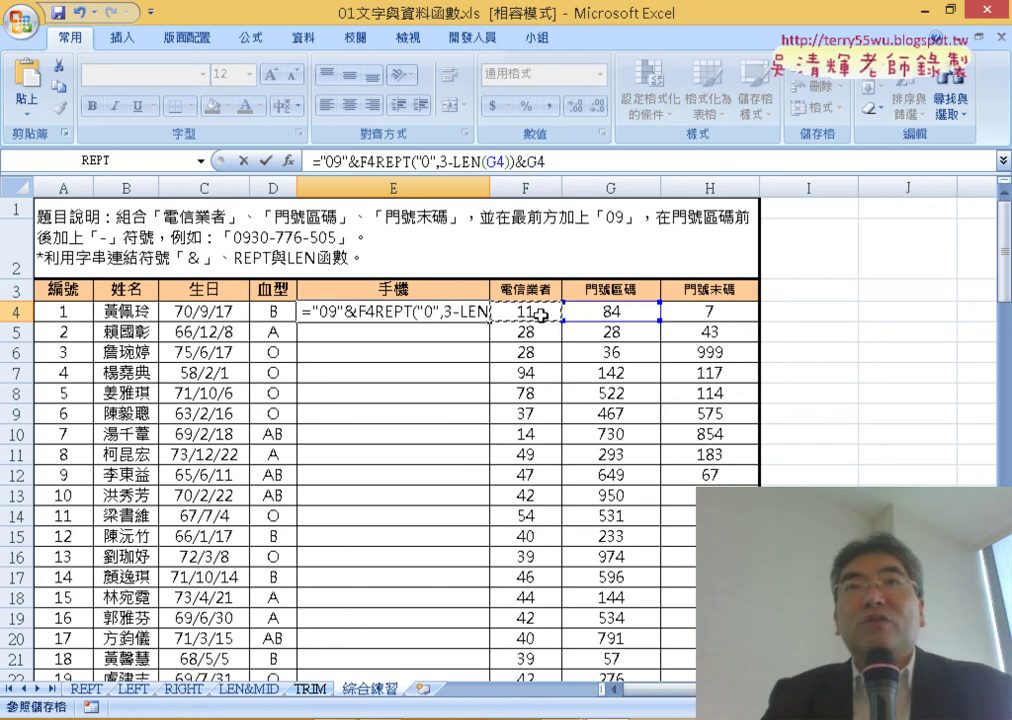
type("&")
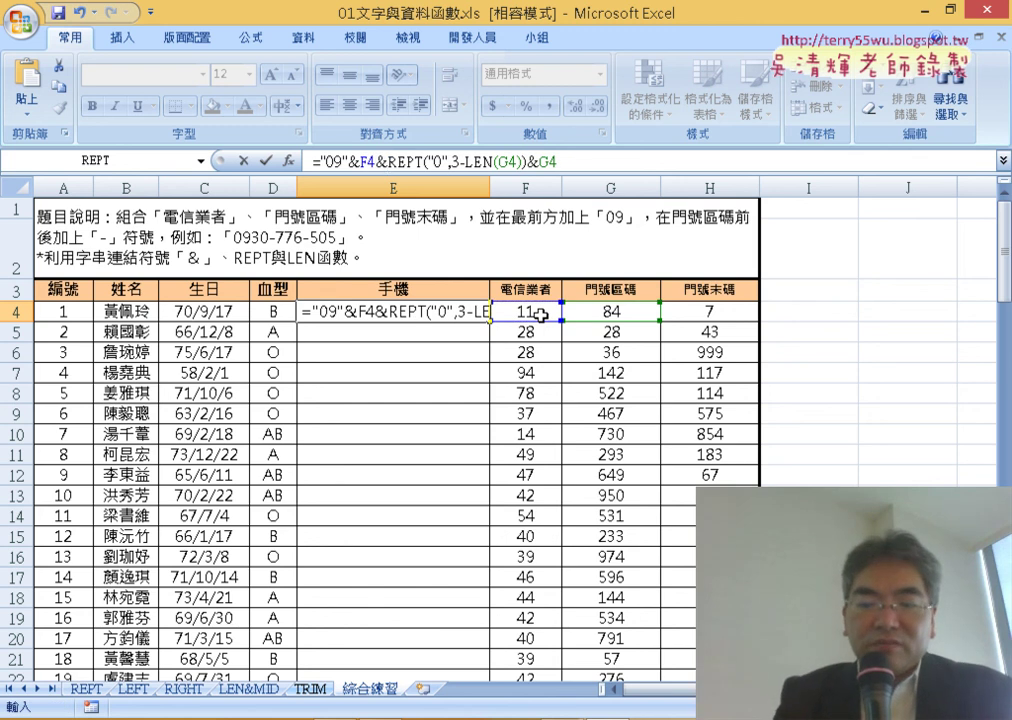
type("\"")
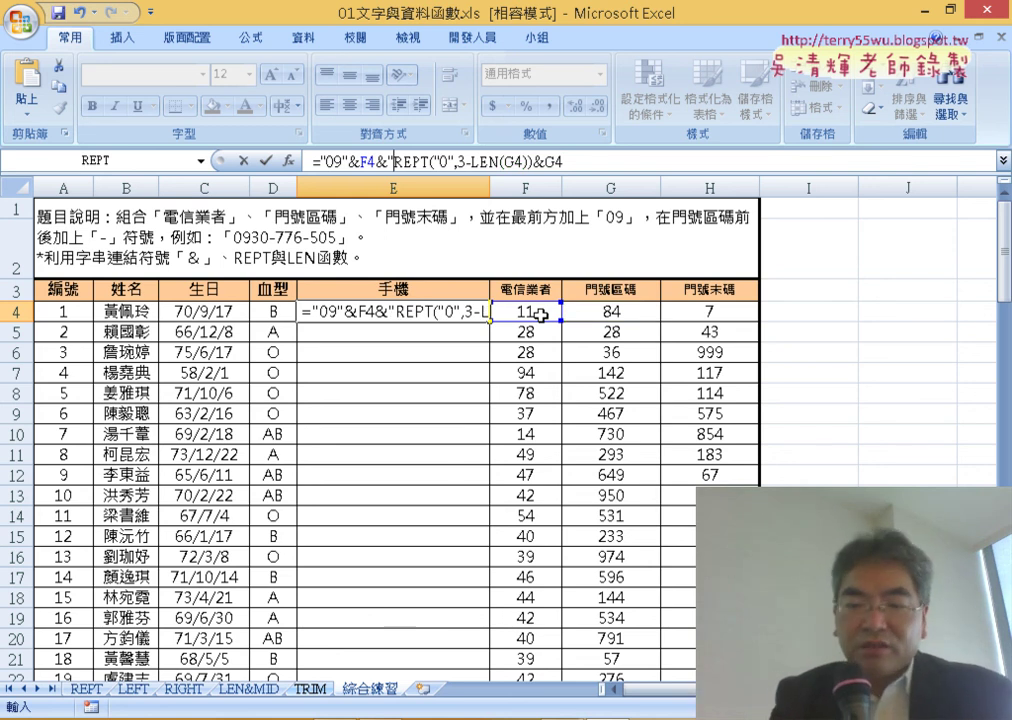
type("-")
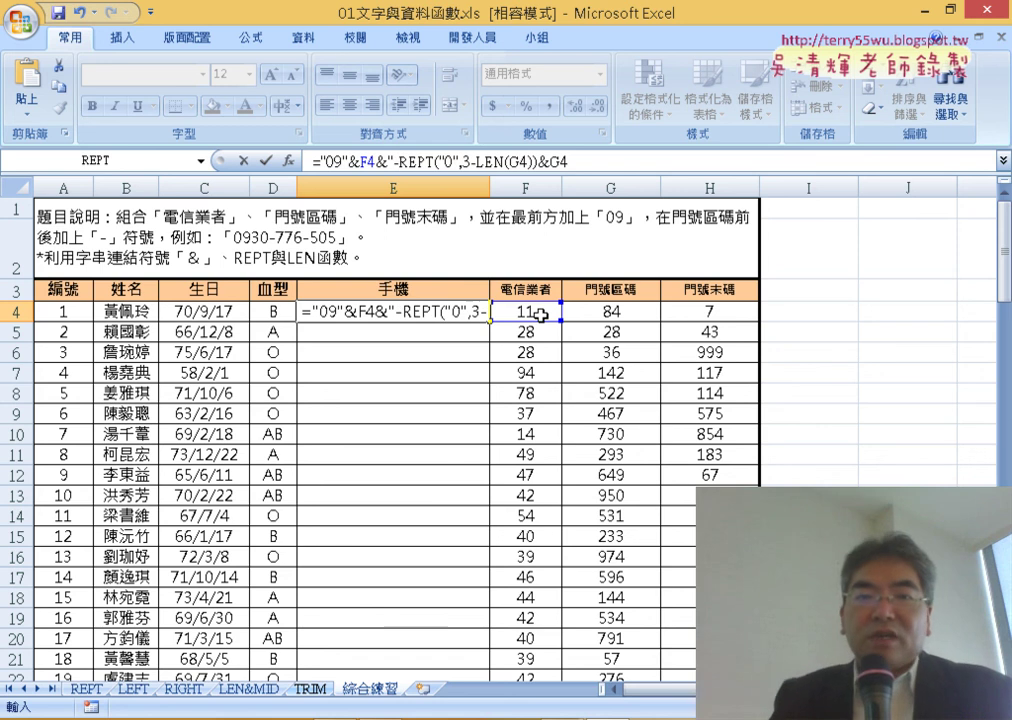
type("\"")
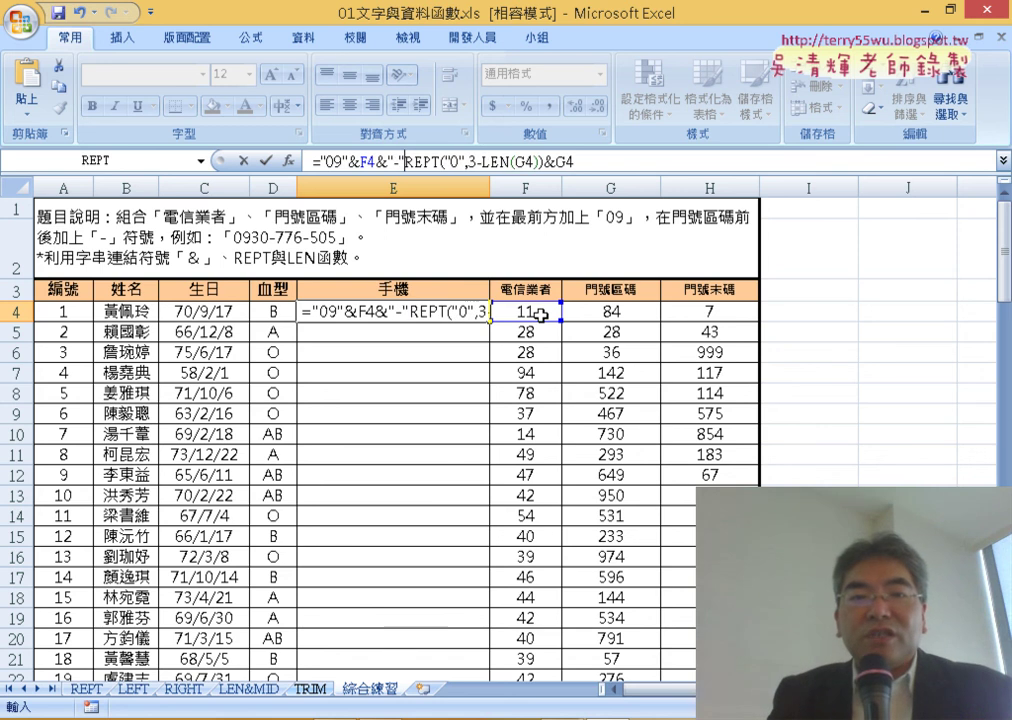
type("&")
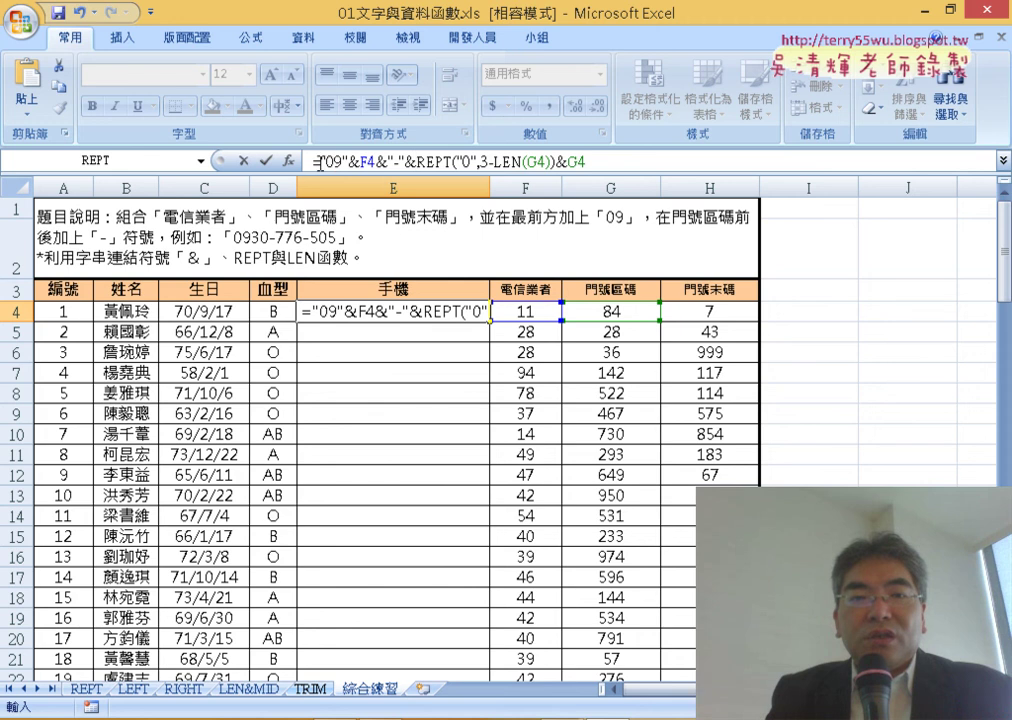
mouse_move(318, 162)
left_mouse_down()
mouse_move(346, 173)
mouse_move(588, 170)
mouse_move(406, 170)
mouse_move(423, 167)
left_mouse_up()
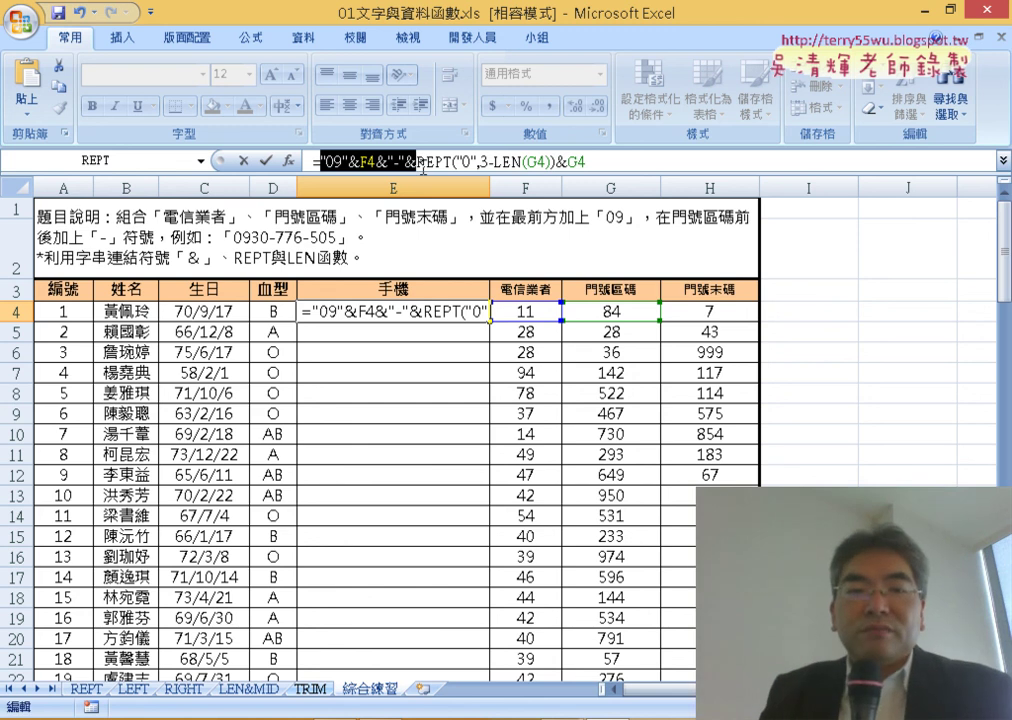
left_click(262, 161)
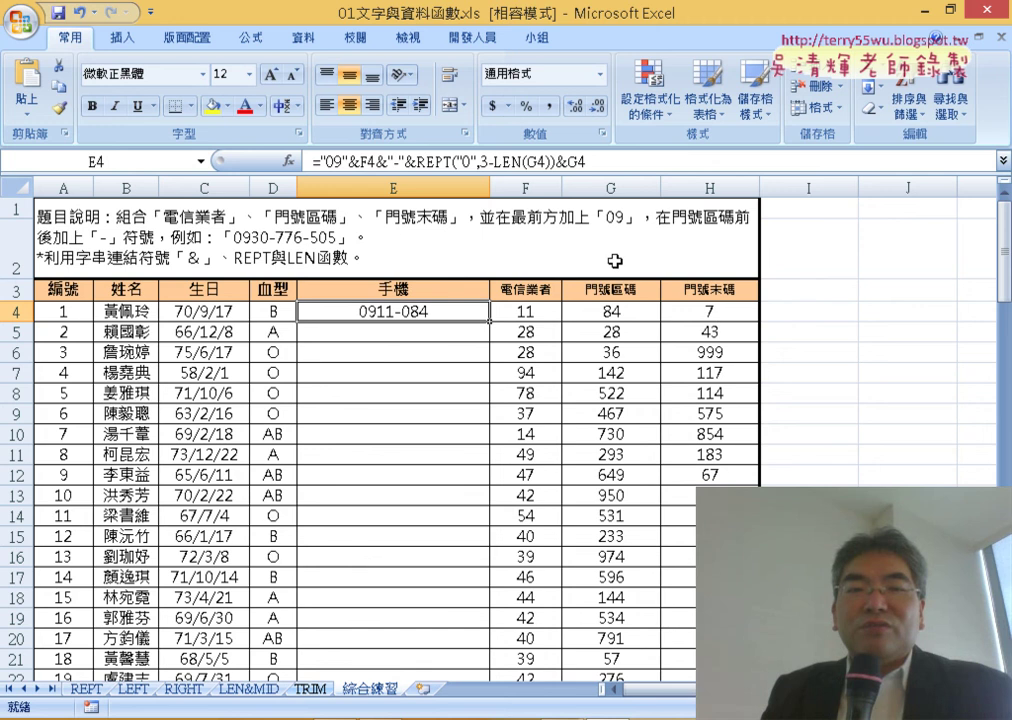
left_click(352, 161)
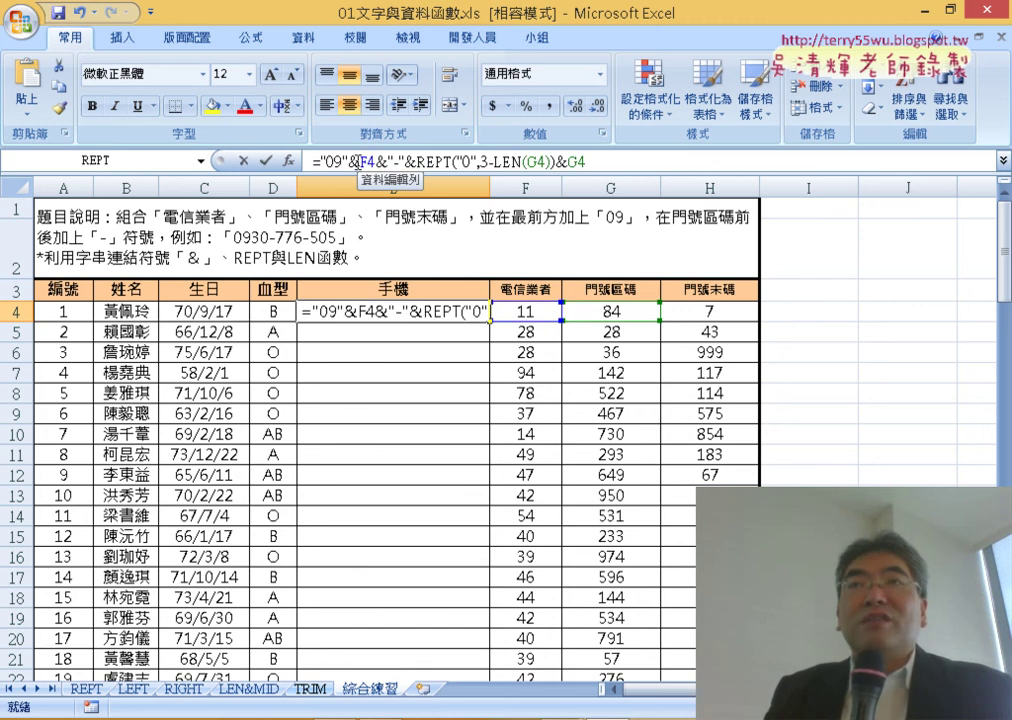
double_click(352, 161)
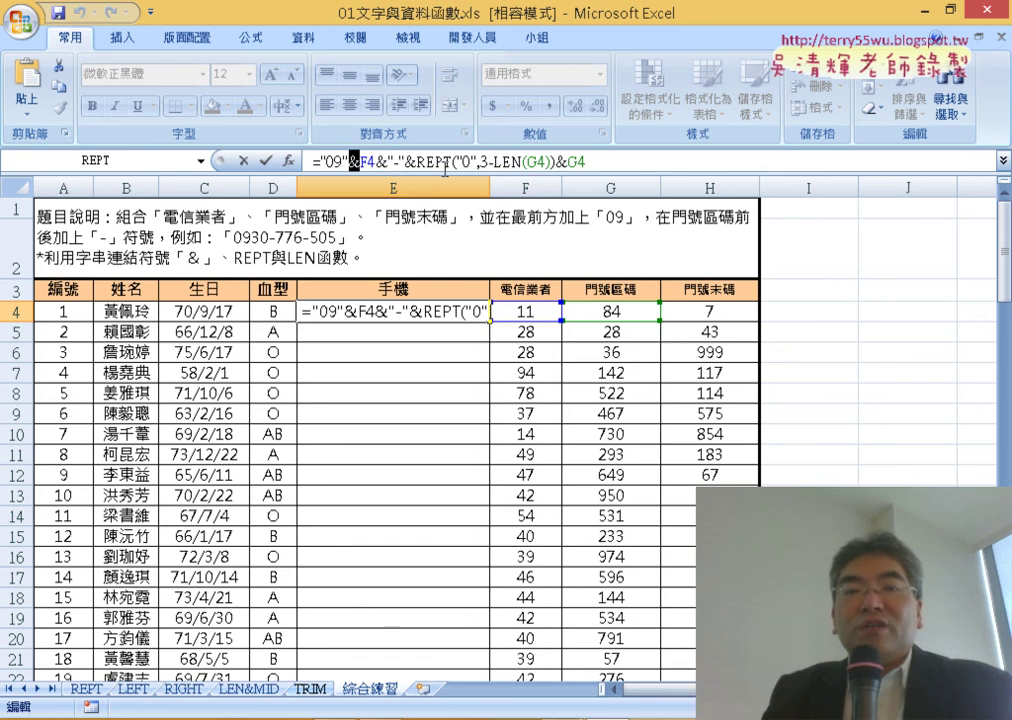
left_click(425, 161)
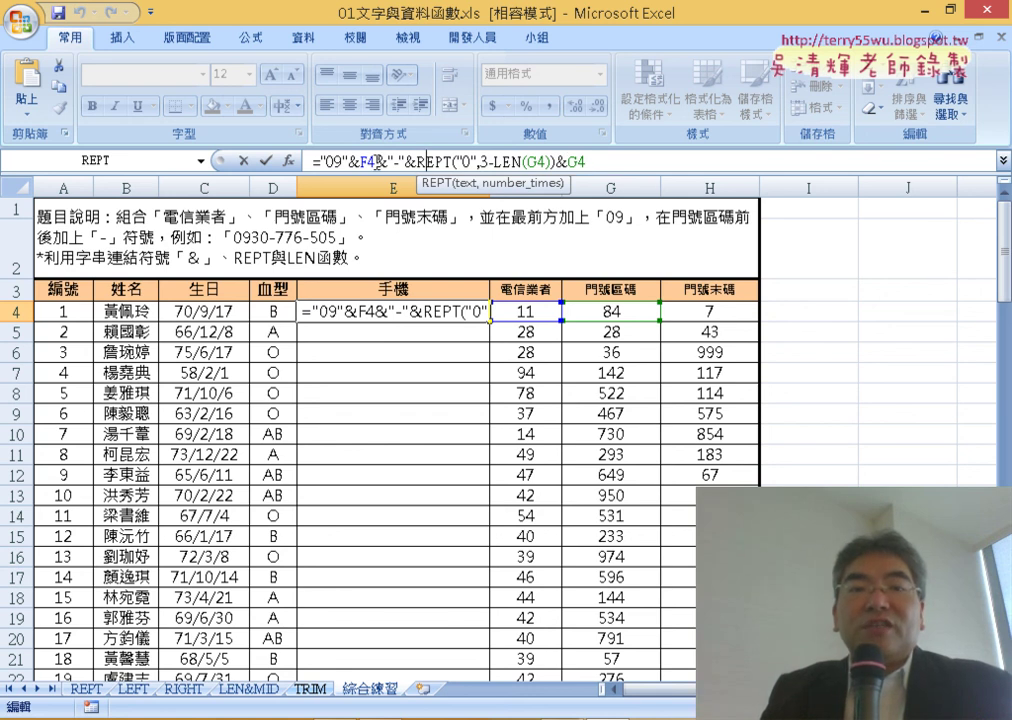
left_click_drag(384, 165, 567, 168)
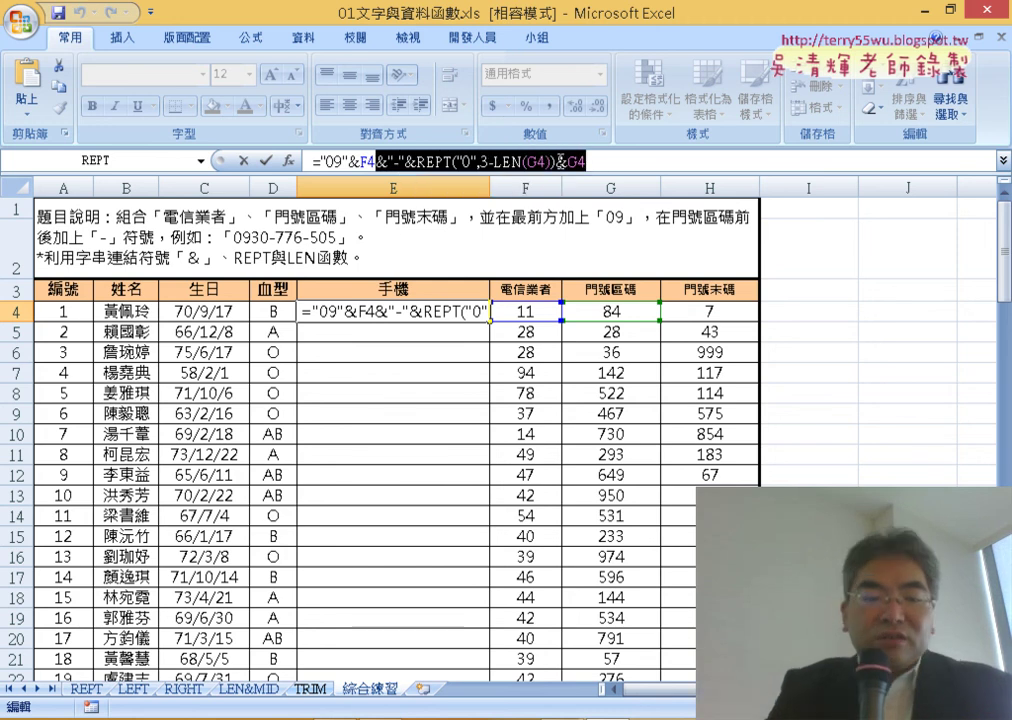
right_click(562, 164)
left_click(598, 200)
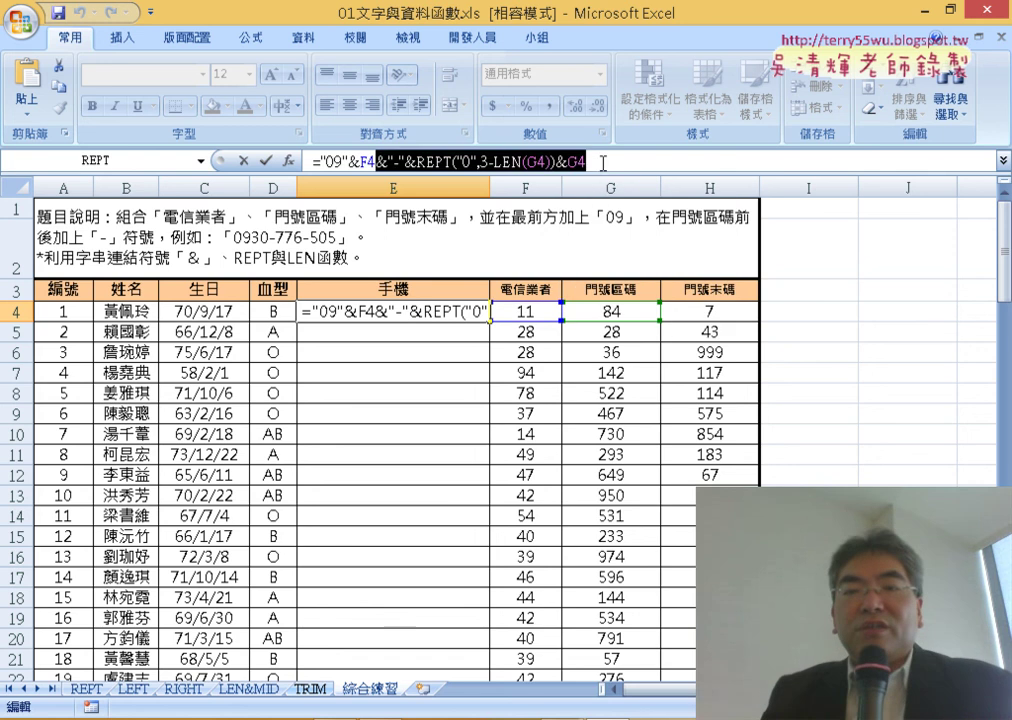
left_click(604, 162)
key("ctrl+v")
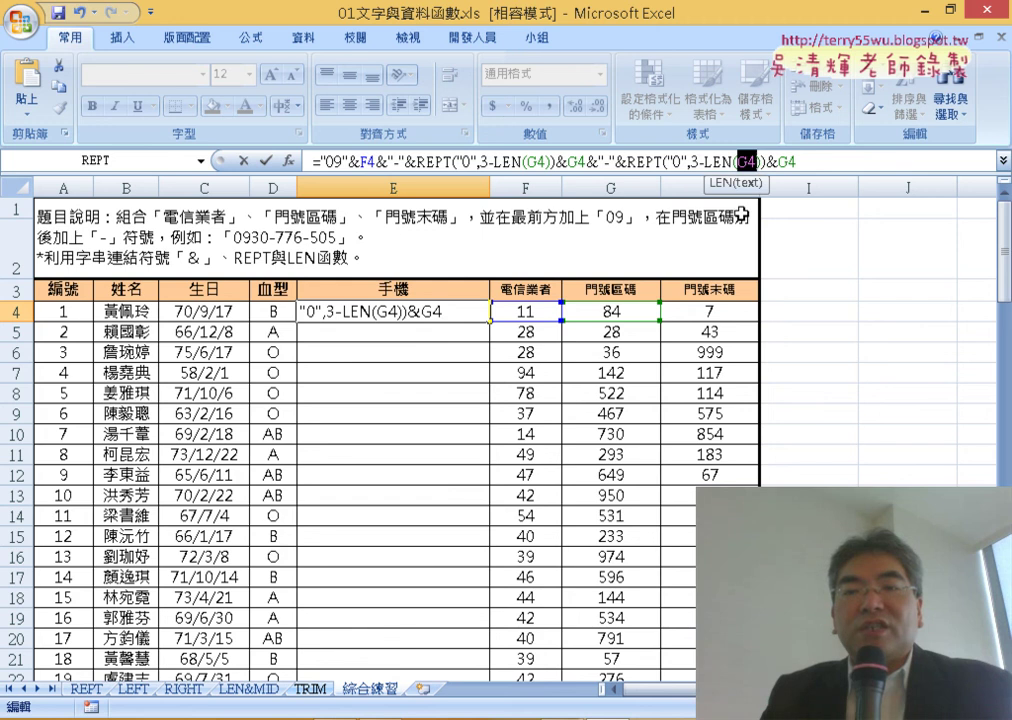
left_click(718, 314)
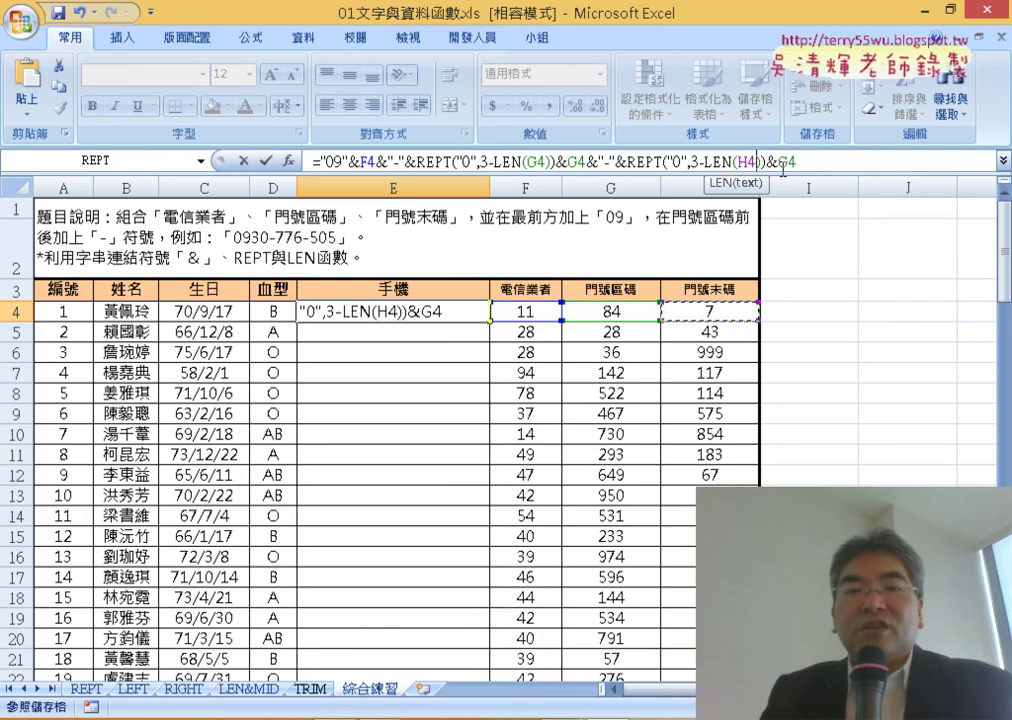
left_click_drag(779, 161, 805, 172)
left_click(718, 313)
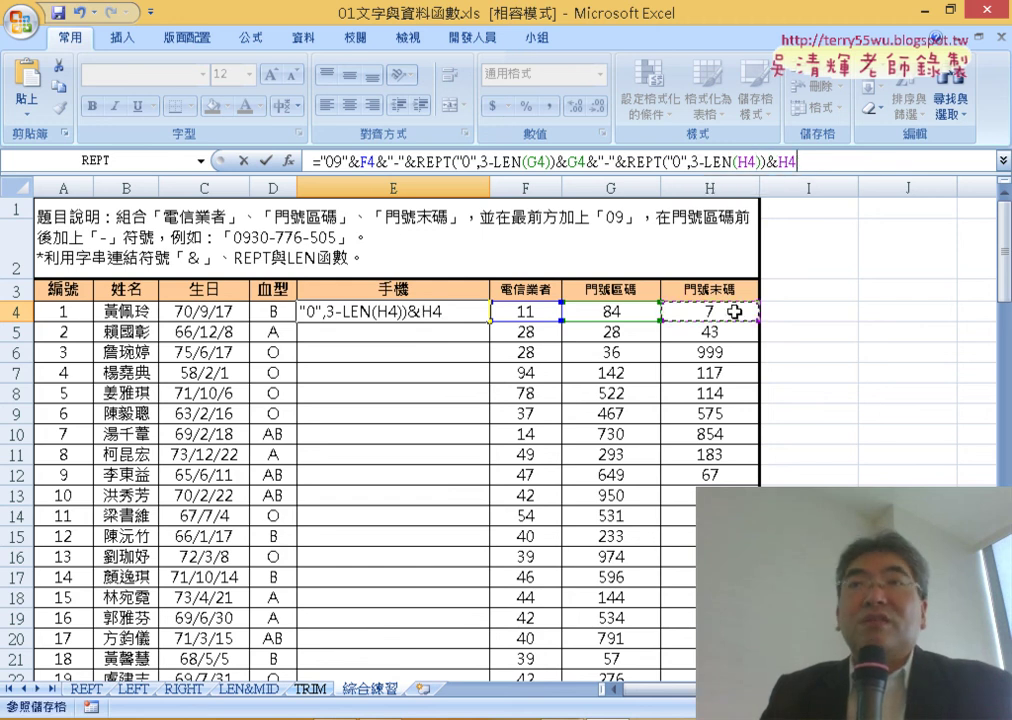
left_click(266, 160)
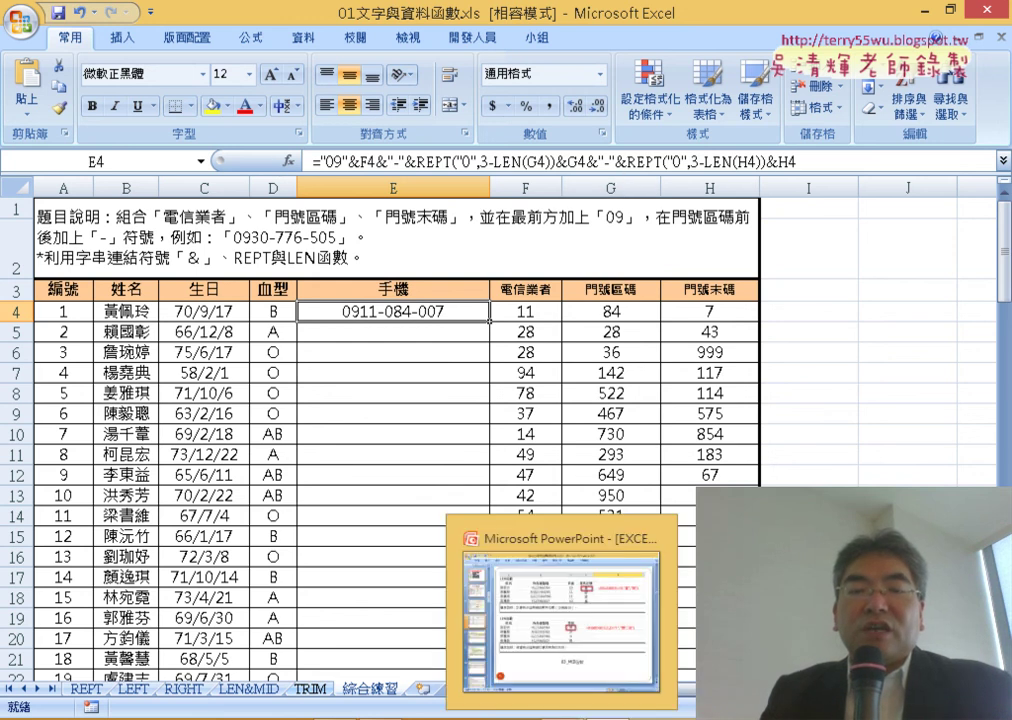
left_click(560, 610)
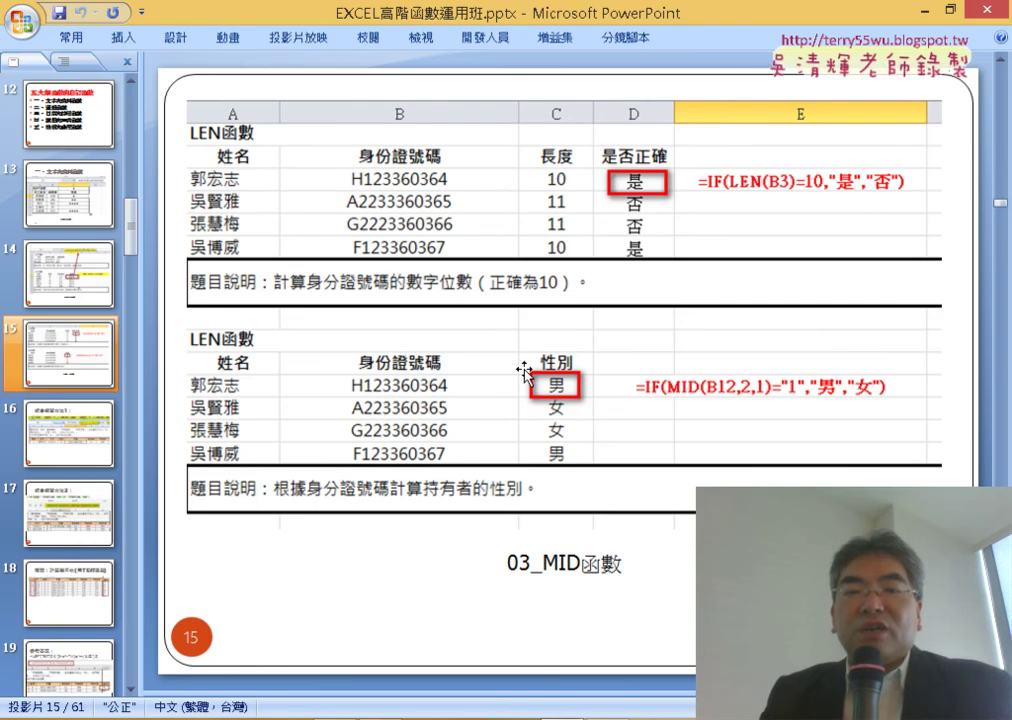
scroll(524, 371, "down", 1)
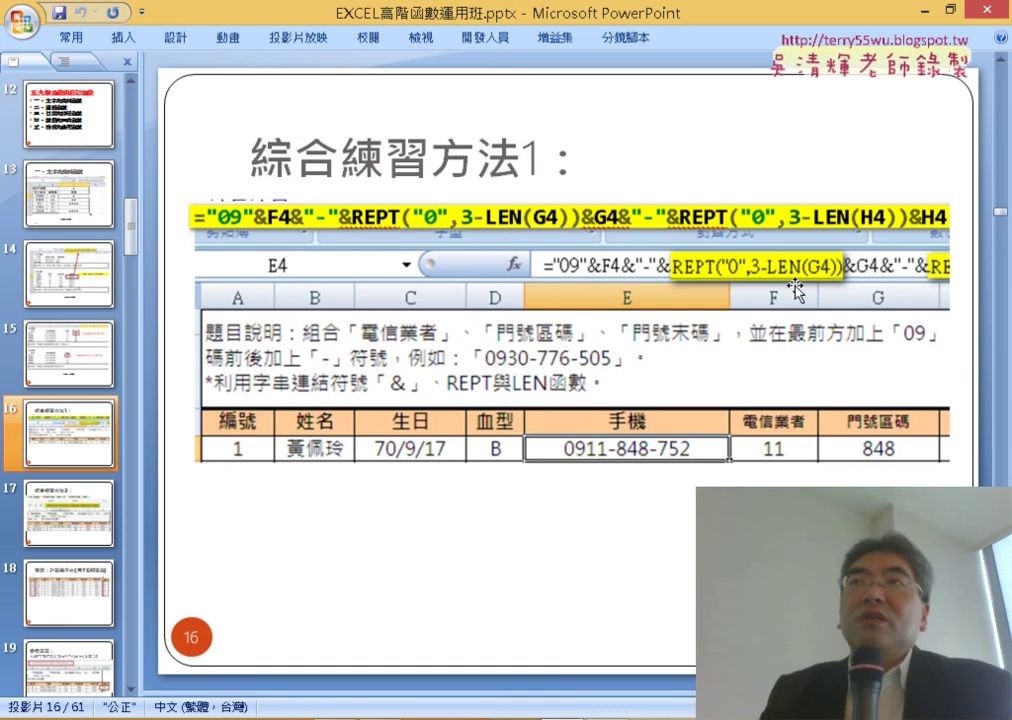
left_click(923, 12)
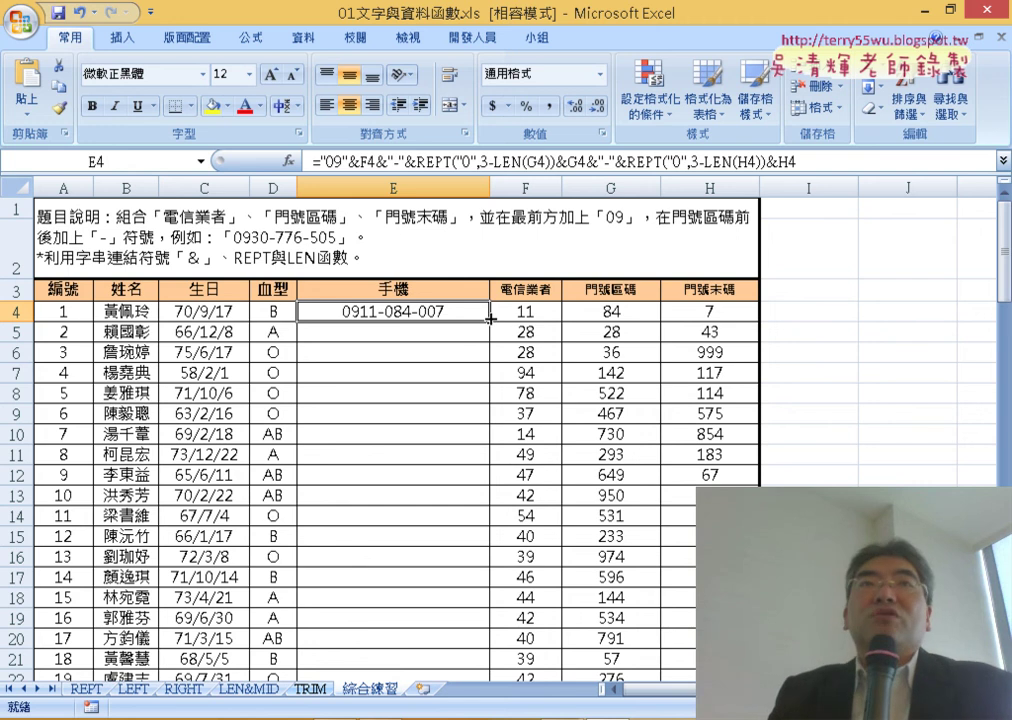
double_click(490, 319)
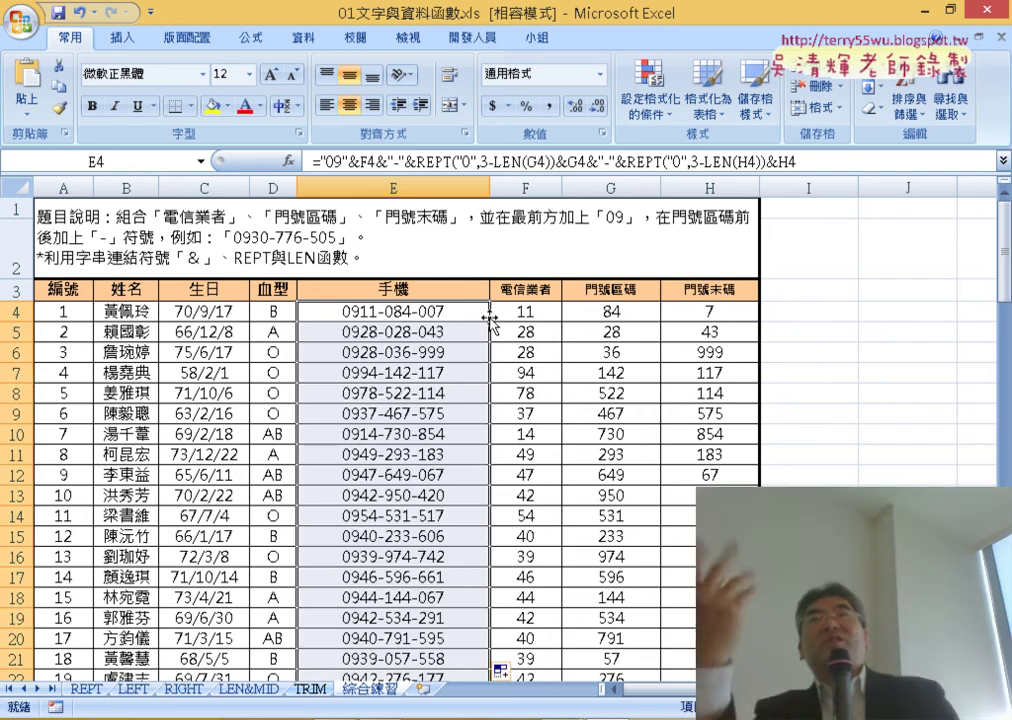